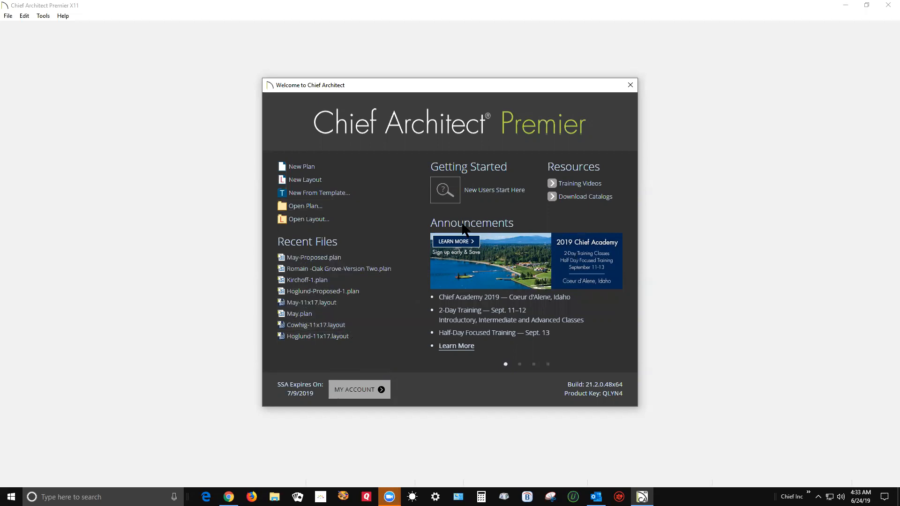
- Dismiss the welcome window, switch to File Explorer and open the Plans folder inside Archived plans and docs on Data (E:)
left_click(631, 85)
left_click(844, 5)
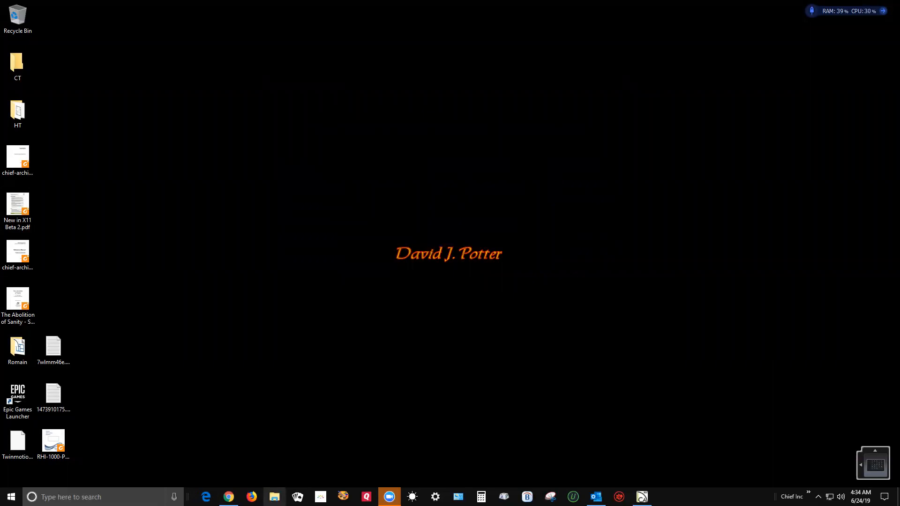
left_click(274, 496)
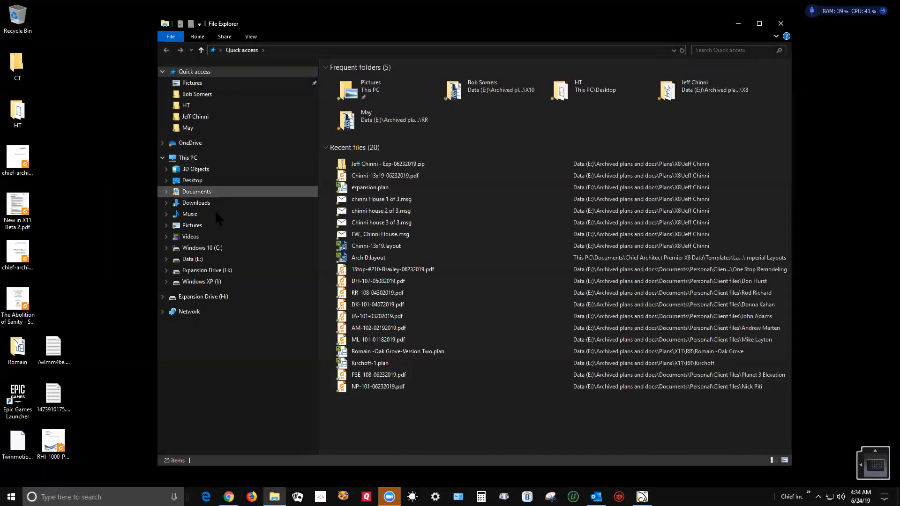
left_click(210, 261)
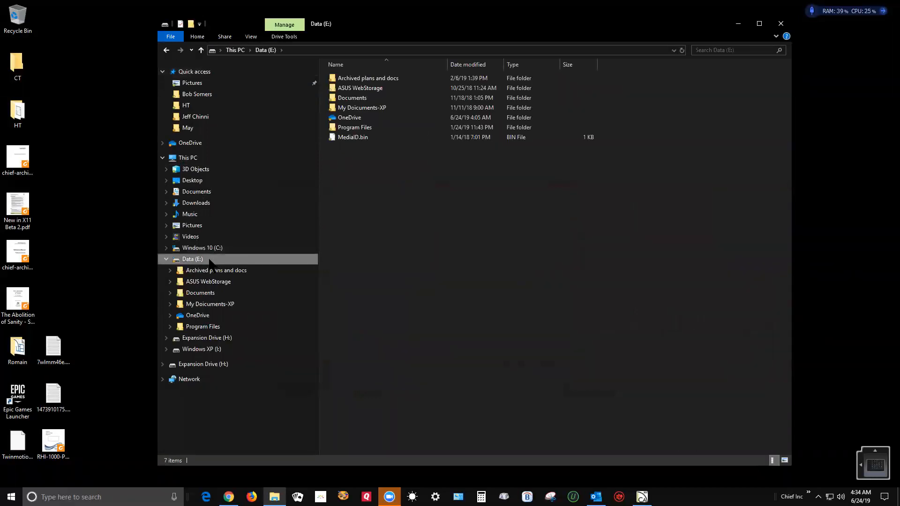
left_click(218, 271)
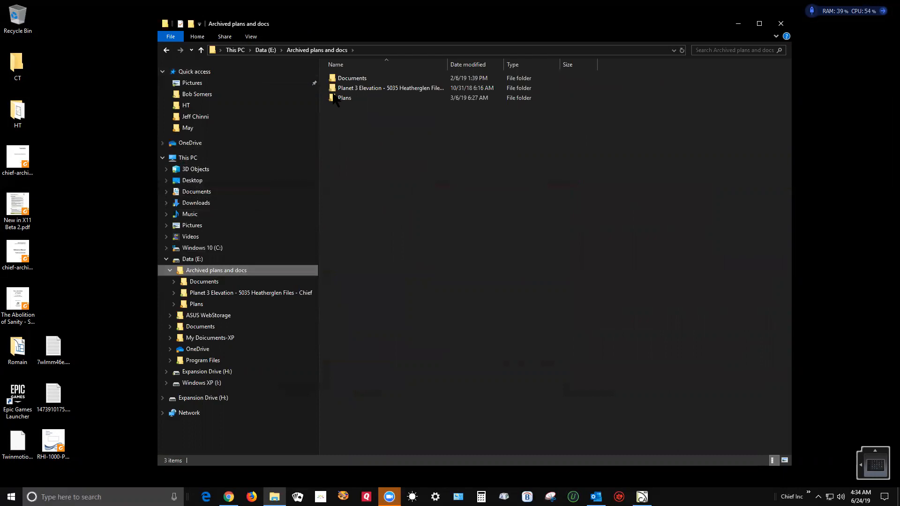
double_click(358, 97)
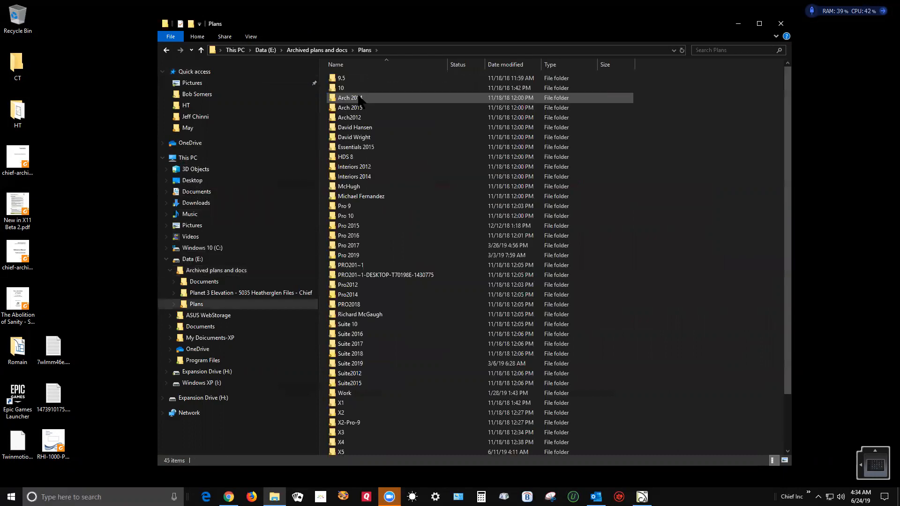
- Examine how the Plans folder is organized into subfolders by program version, from 9.5 through X11
scroll(545, 165, "down", 2)
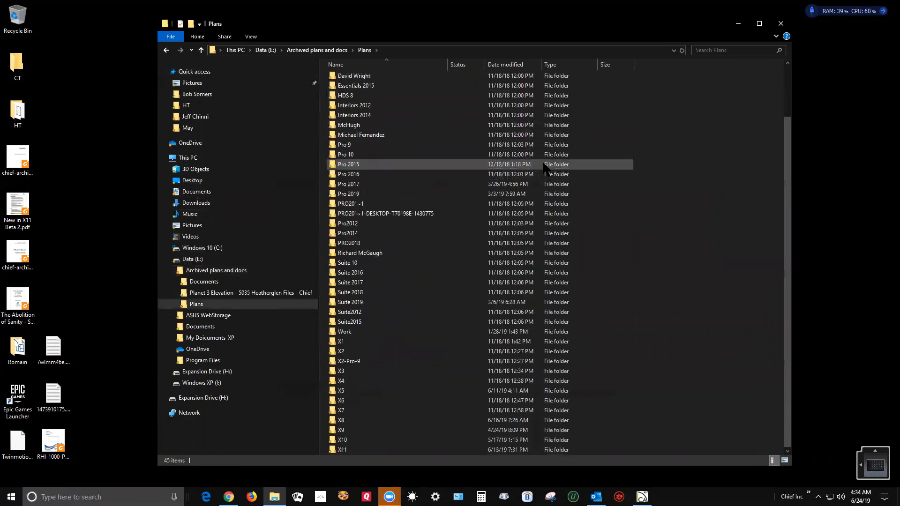
scroll(399, 158, "up", 2)
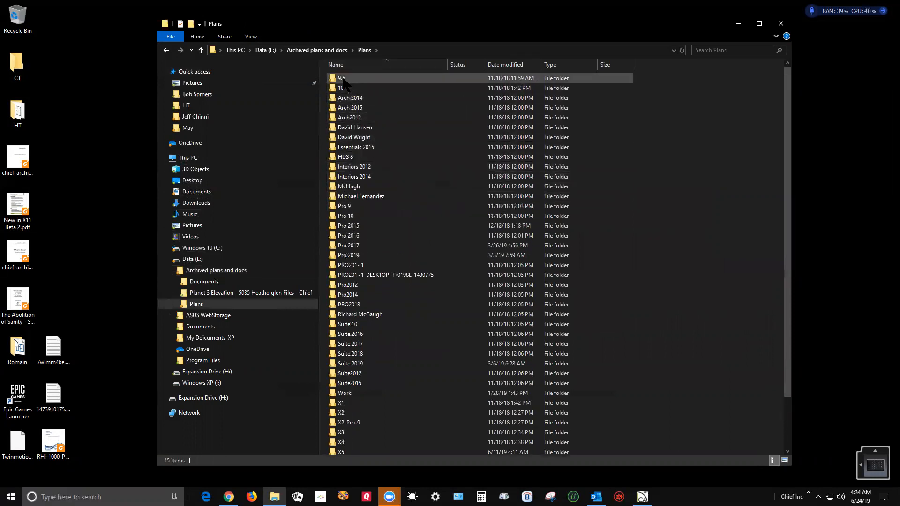
mouse_move(353, 80)
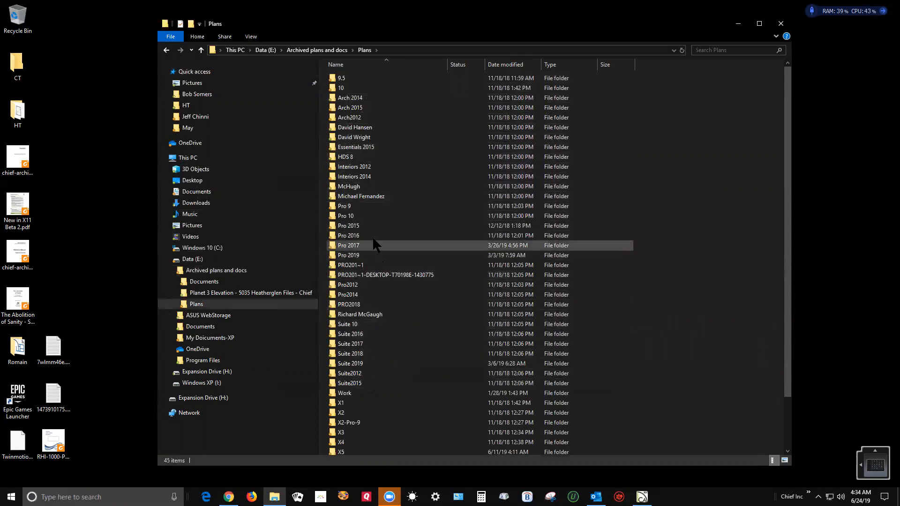
scroll(373, 178, "down", 1)
scroll(375, 183, "down", 2)
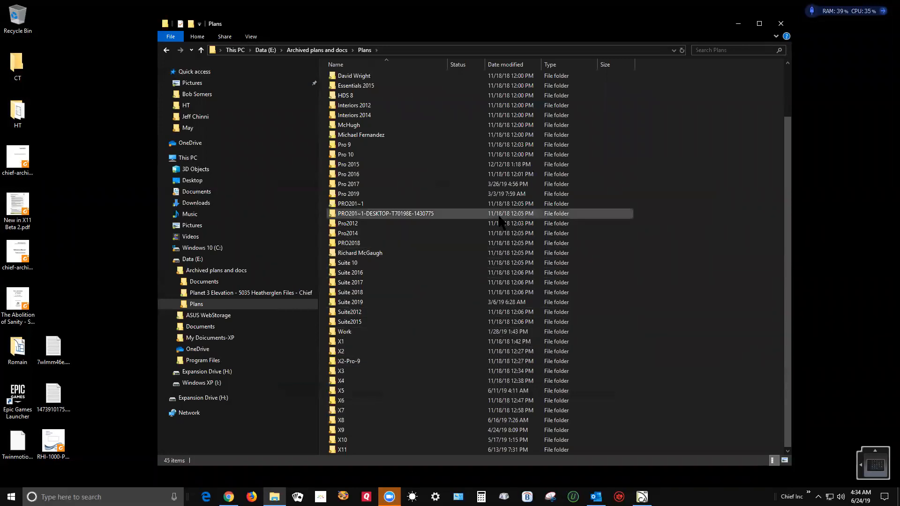
mouse_move(390, 361)
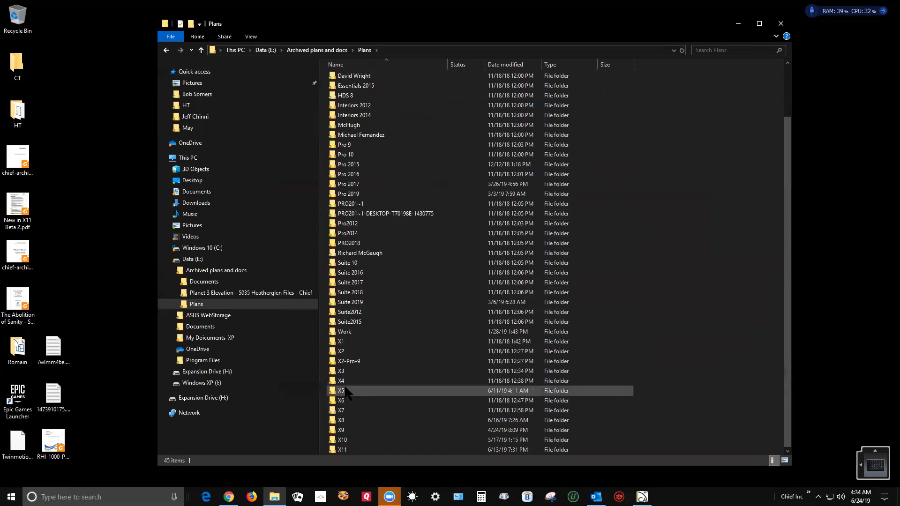
mouse_move(345, 388)
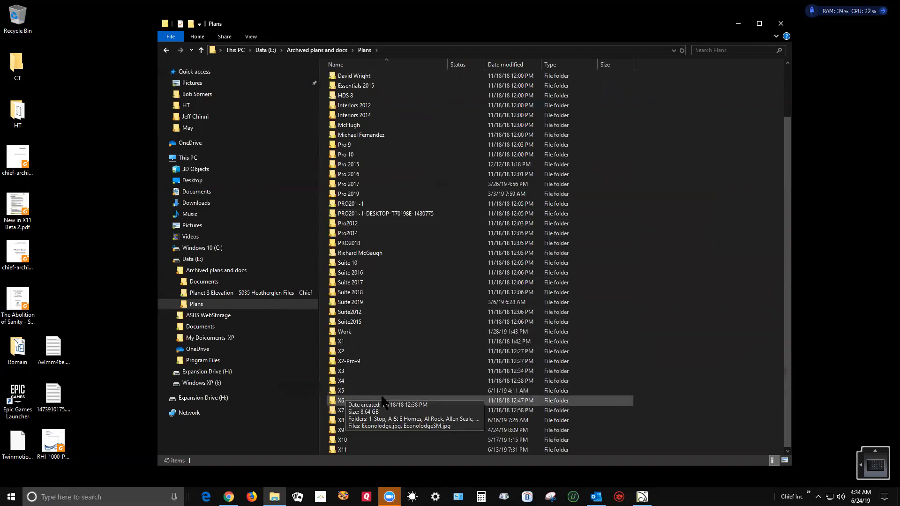
- Open the X11 version folder, its RR subfolder, the most recently modified client folder and that client's Photos folder
double_click(366, 450)
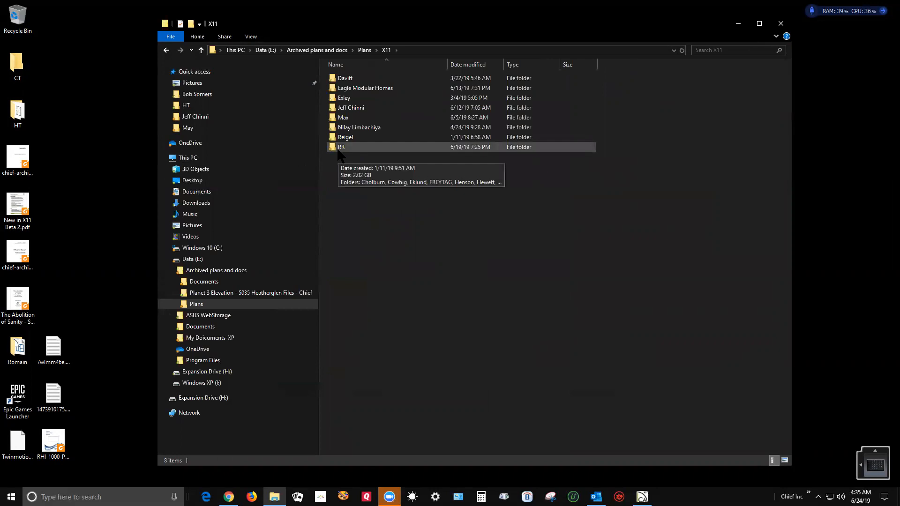
double_click(339, 148)
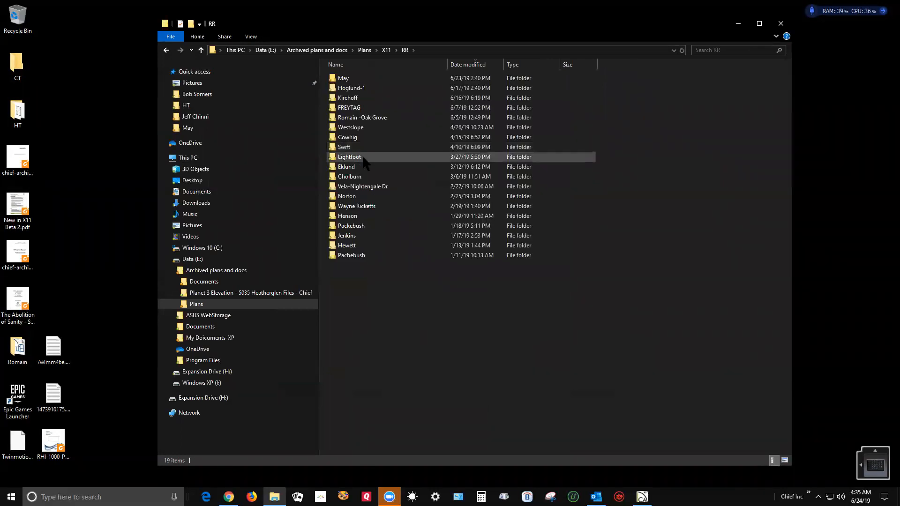
double_click(340, 78)
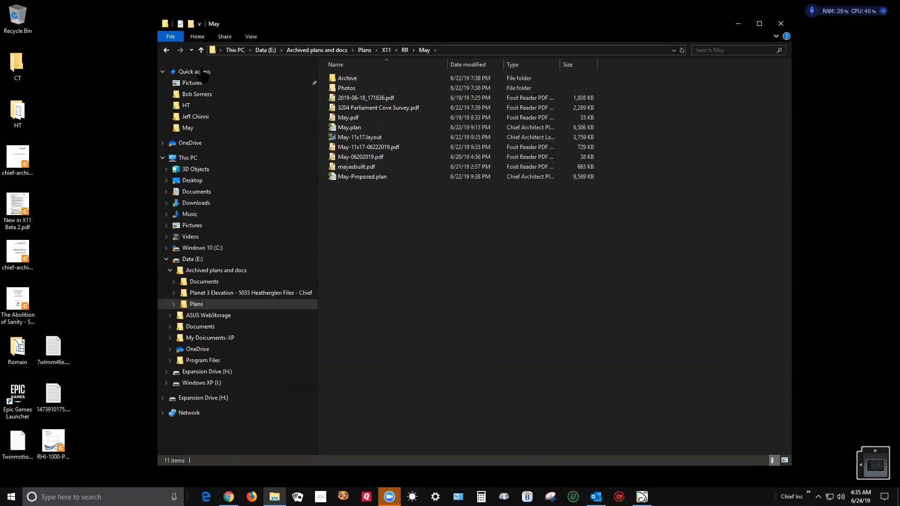
double_click(341, 89)
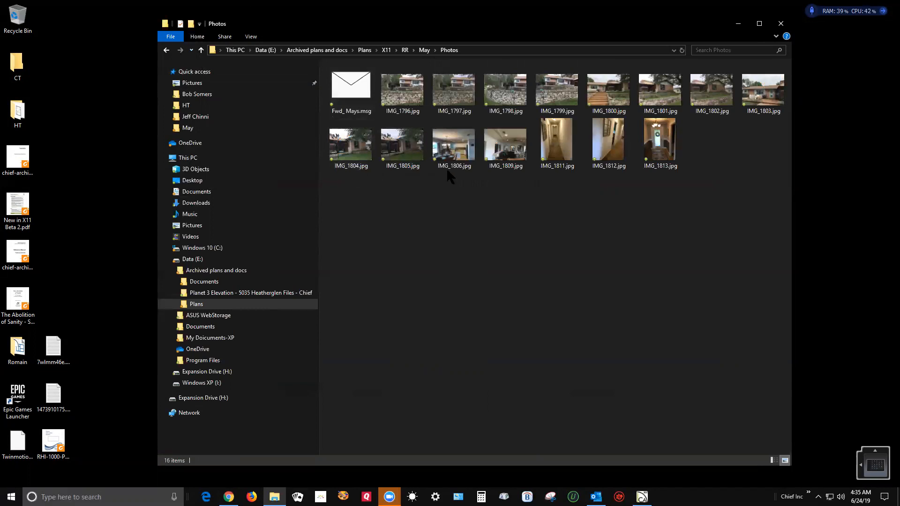
- Return to the X11 folder and view the files in the client folder inside Eagle Modular Homes
left_click(166, 50)
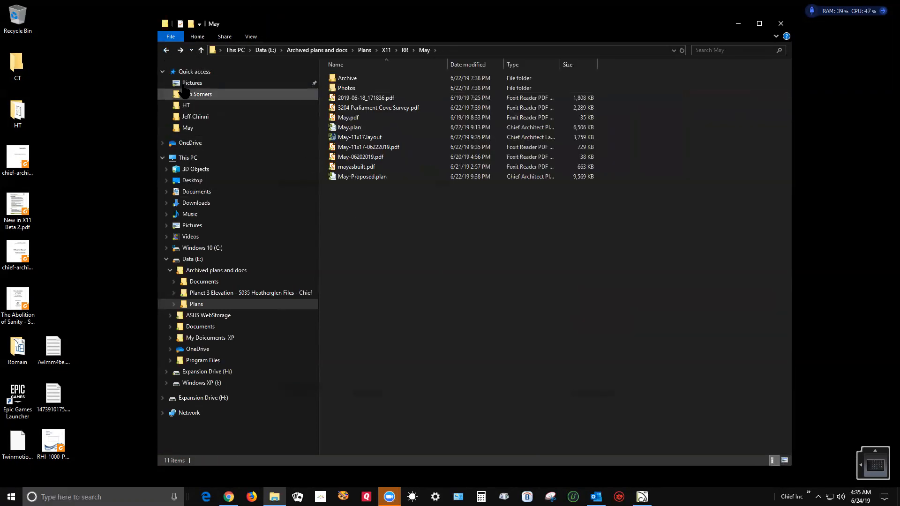
left_click(166, 50)
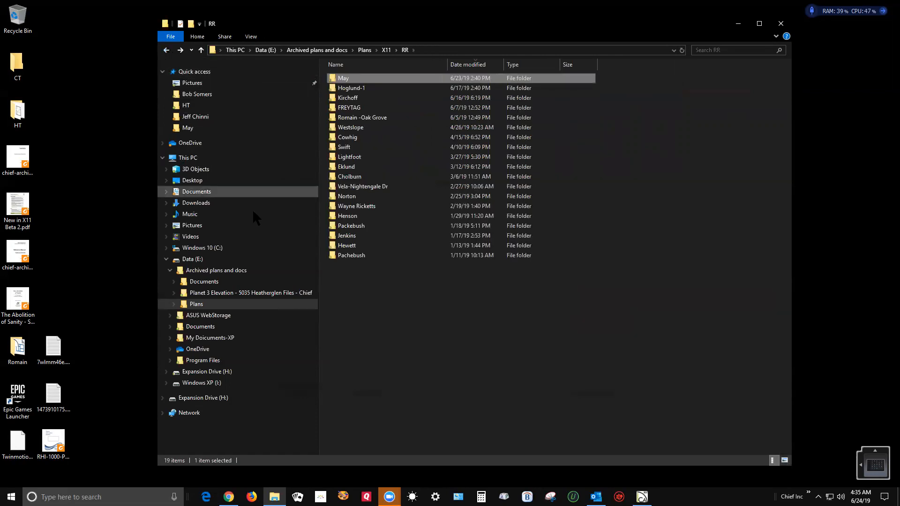
left_click(167, 51)
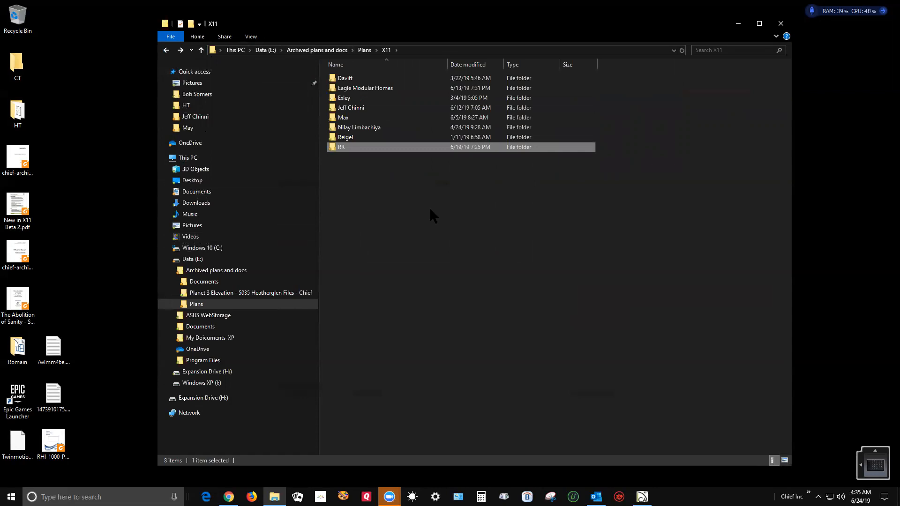
double_click(345, 87)
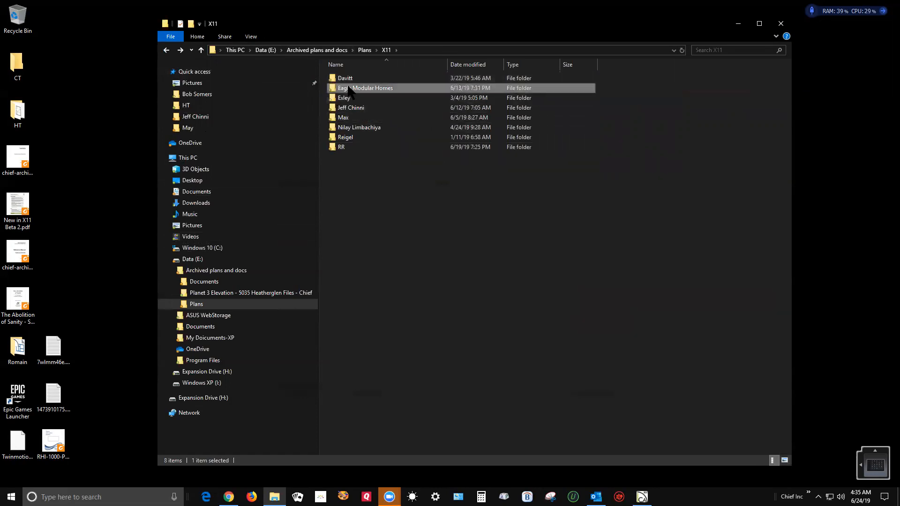
double_click(345, 80)
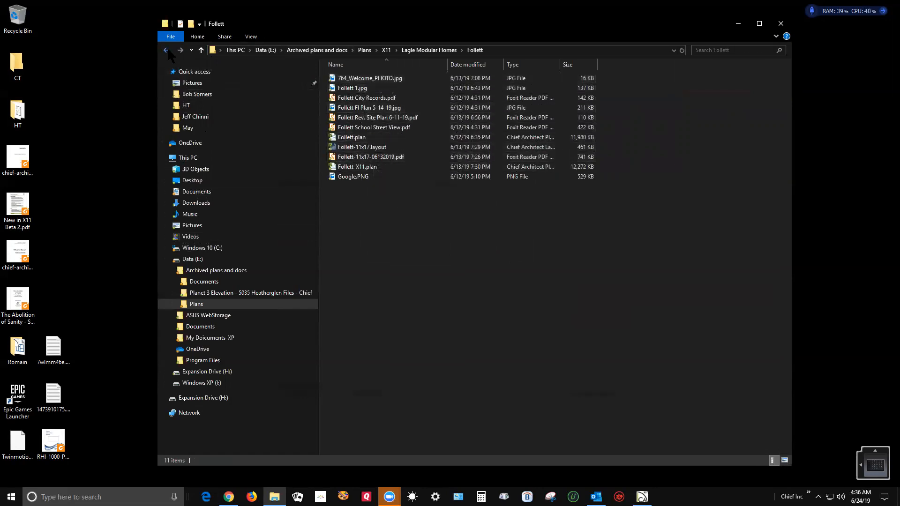
key("alt+Left")
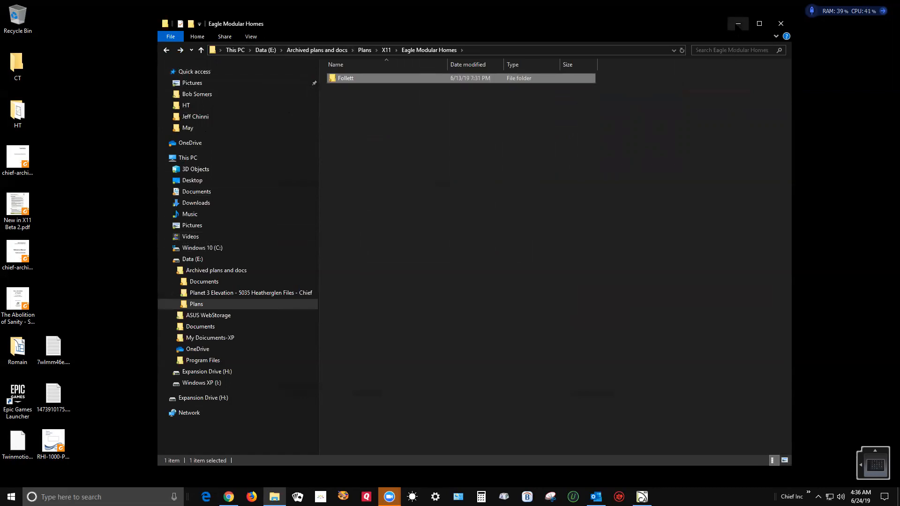
left_click(737, 23)
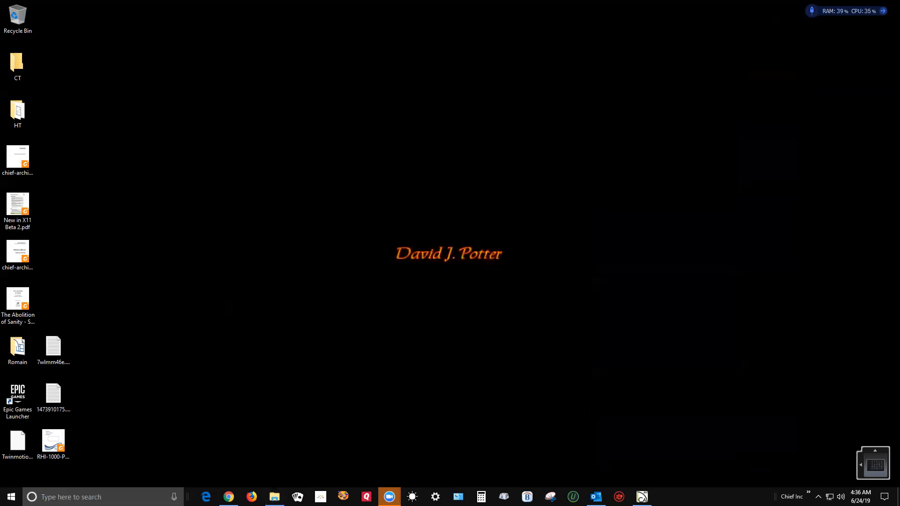
left_click(642, 496)
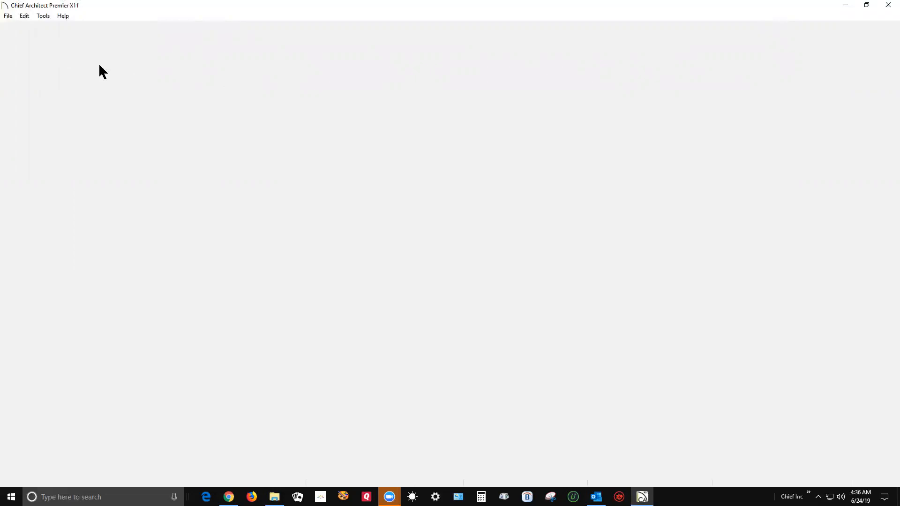
left_click(844, 5)
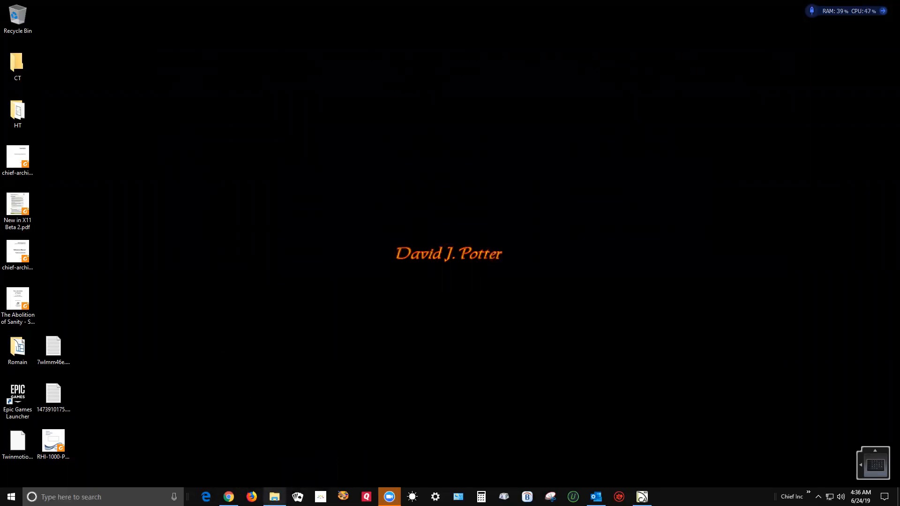
- Switch to File Explorer and, from Plans, open X6, its One Stop folder and the most recently modified project folder there
left_click(274, 496)
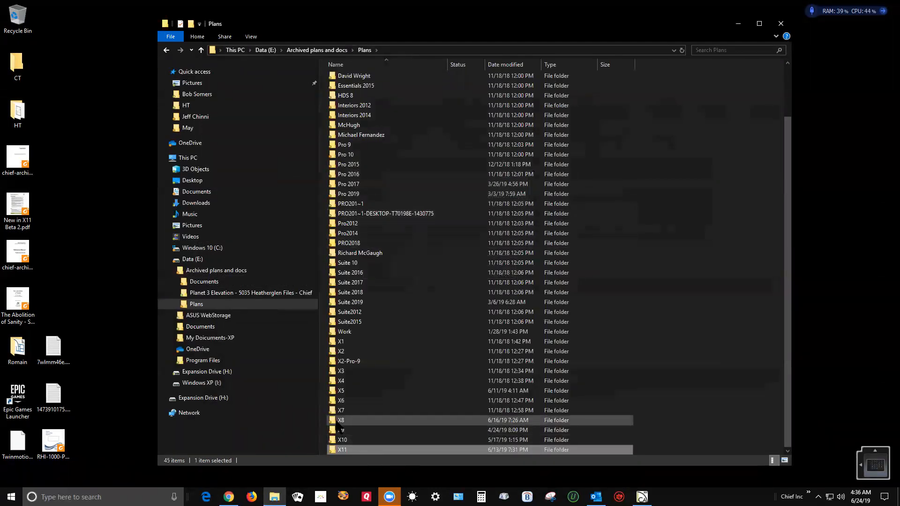
double_click(356, 400)
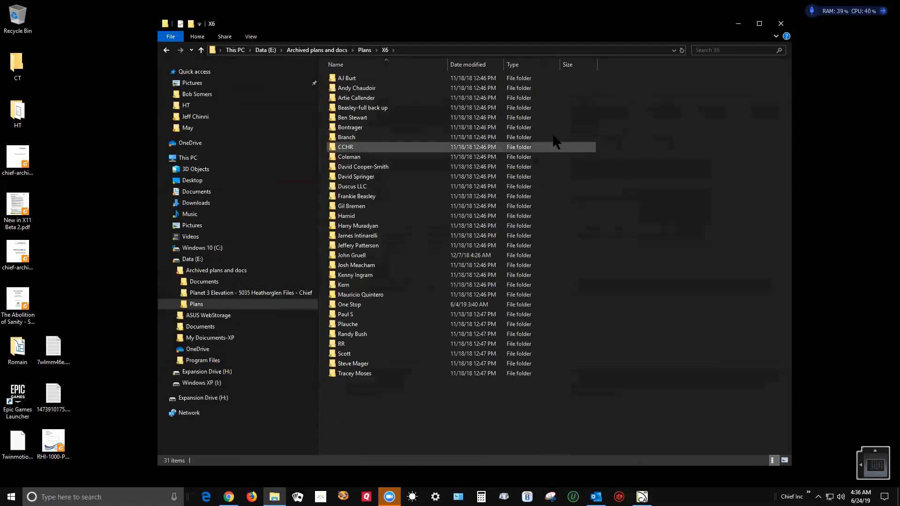
double_click(352, 305)
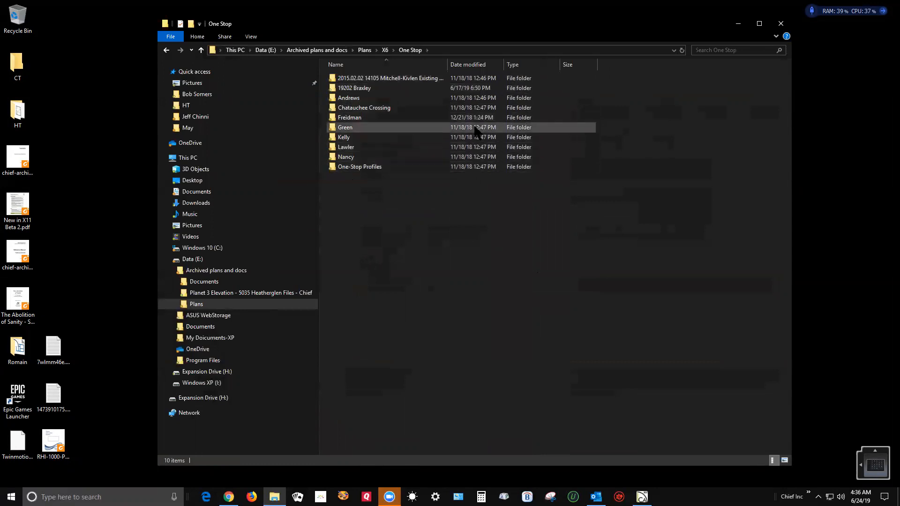
double_click(459, 88)
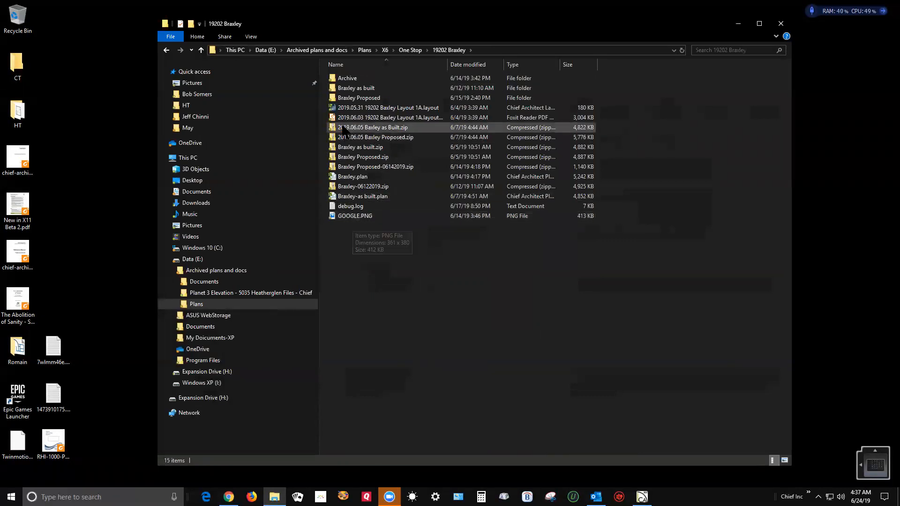
- Examine the plan and layout files in One Stop's One-Stop Profiles folder, and switch back to Chief Architect
left_click(165, 49)
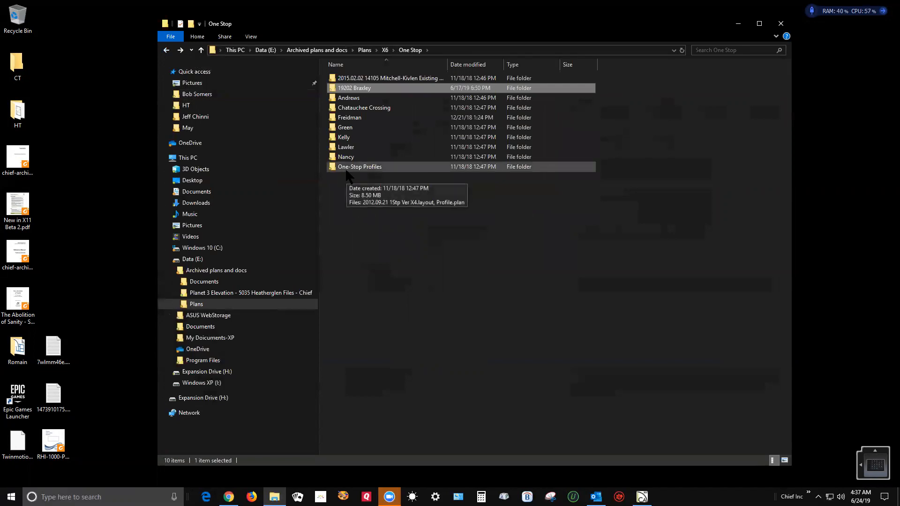
double_click(345, 171)
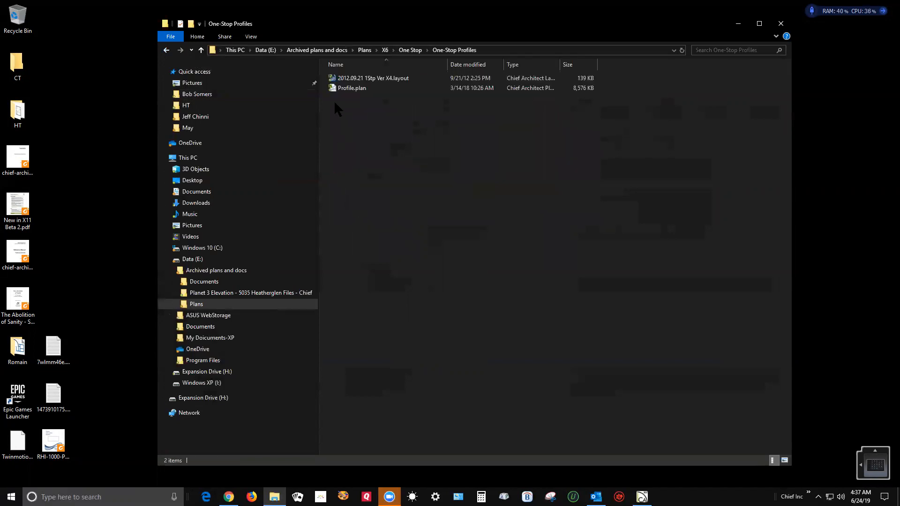
mouse_move(348, 89)
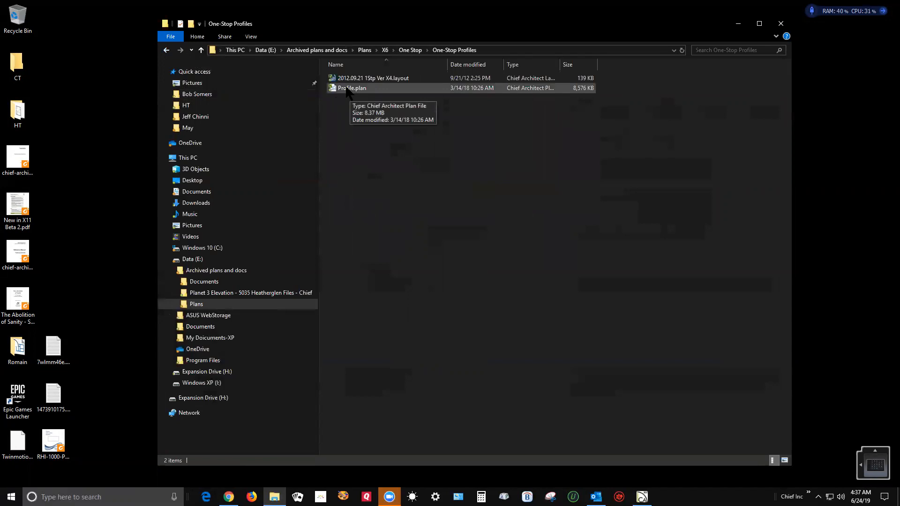
mouse_move(401, 82)
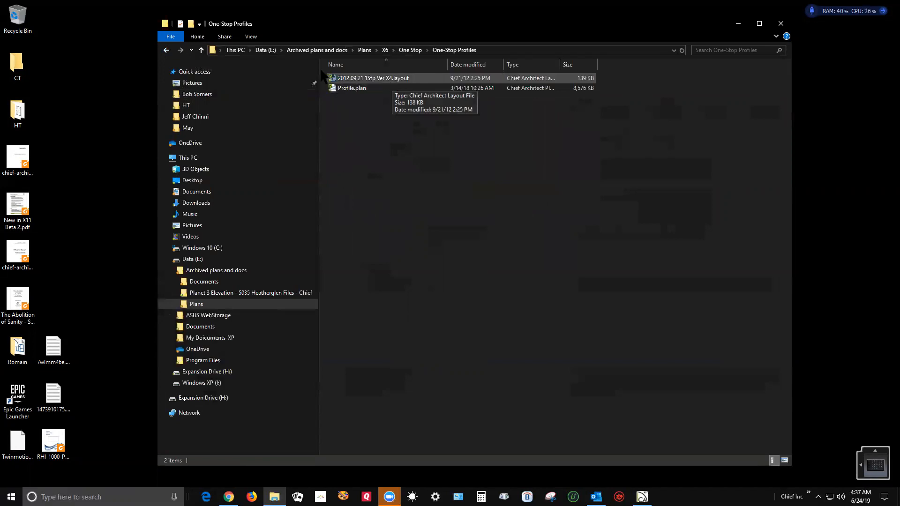
left_click(166, 50)
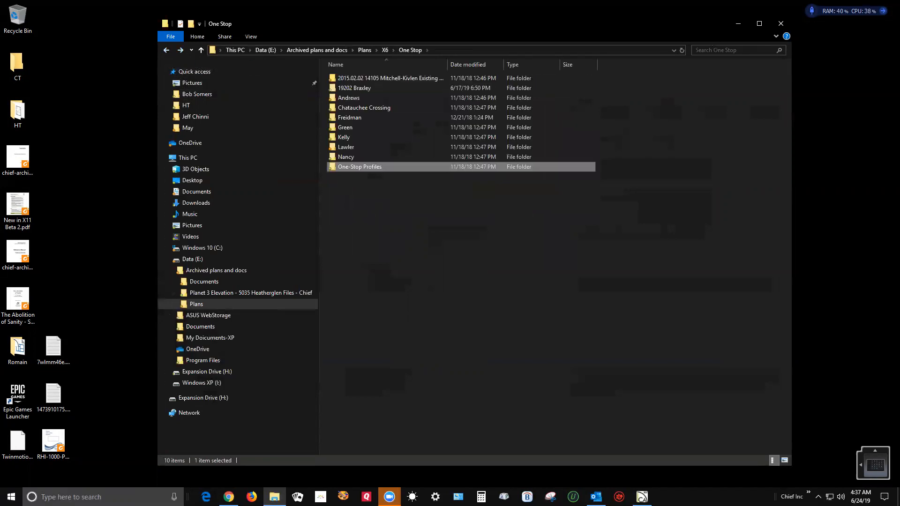
left_click(737, 24)
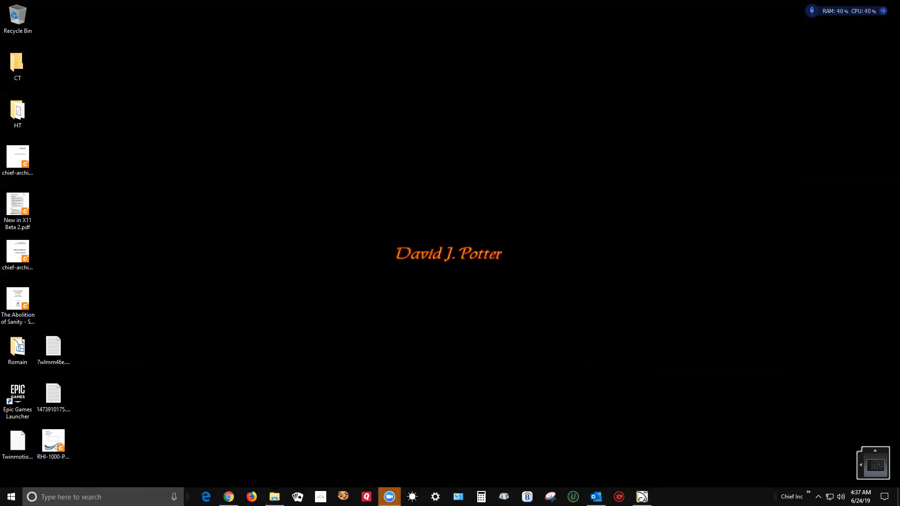
left_click(642, 497)
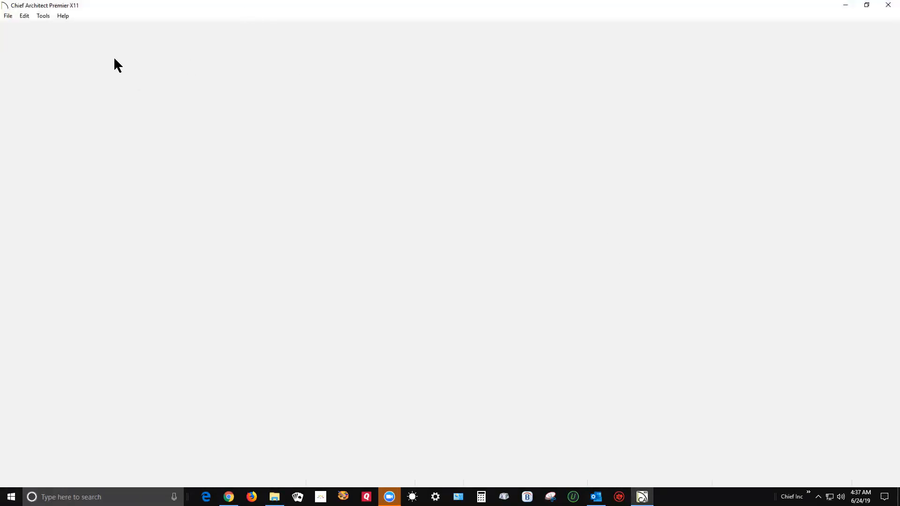
- Start opening a plan file and browse to the Chief Architect Premier X11 Data folder in Documents
left_click(7, 18)
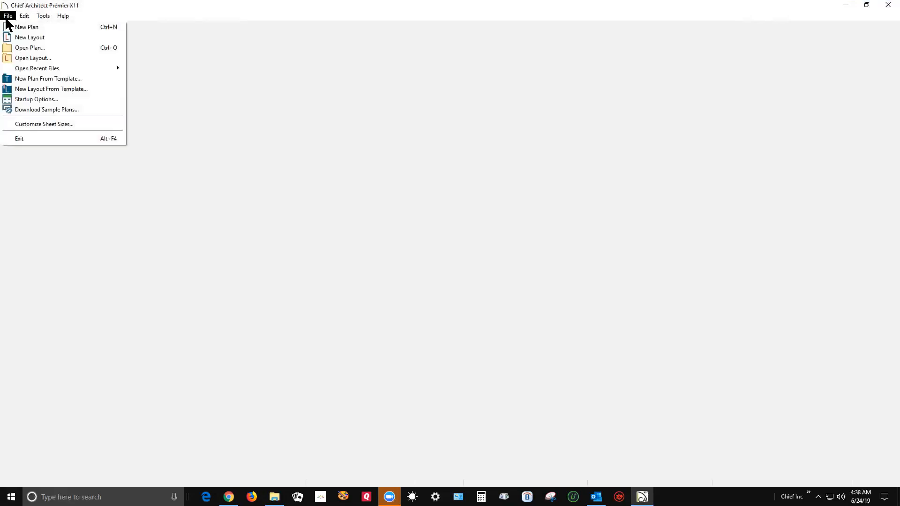
left_click(23, 47)
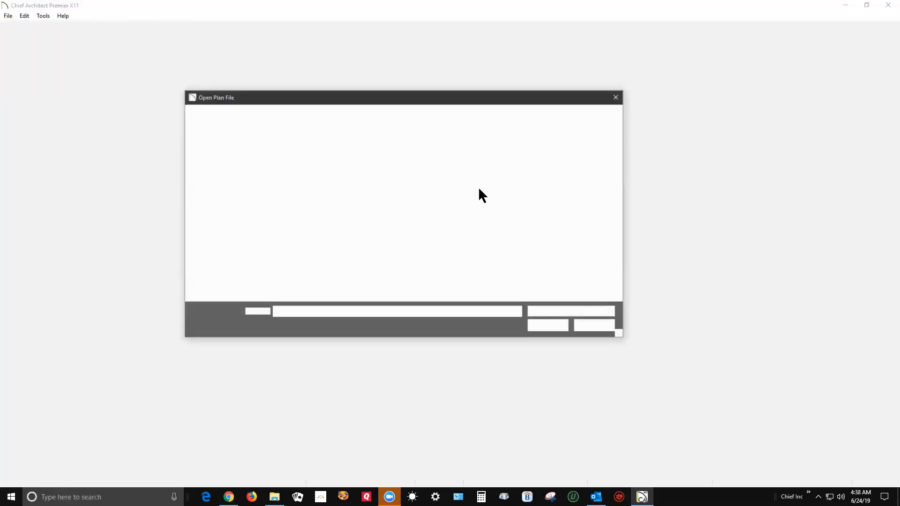
left_click_drag(376, 98, 517, 94)
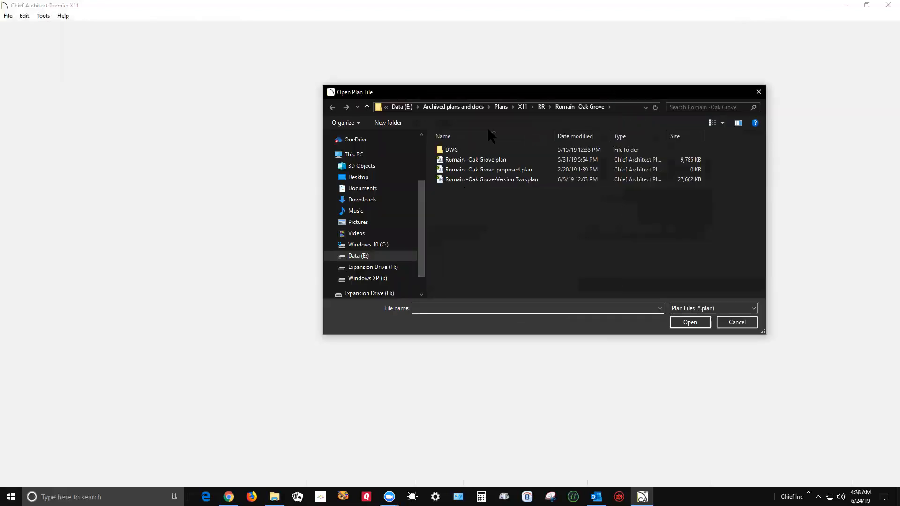
left_click(355, 189)
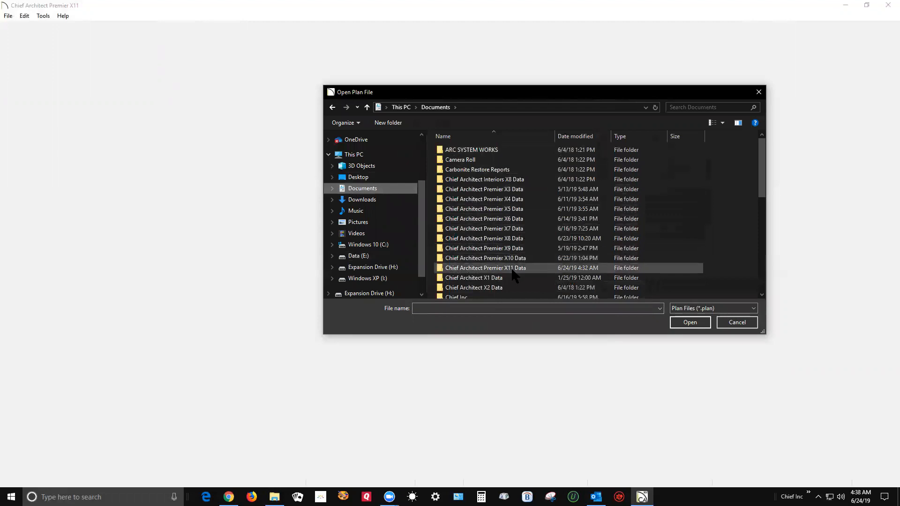
scroll(473, 284, "down", 1)
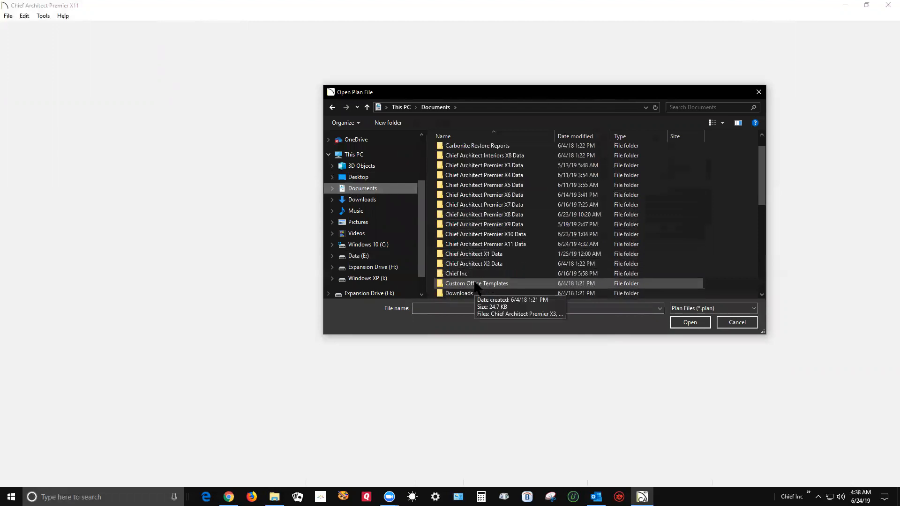
scroll(474, 283, "up", 1)
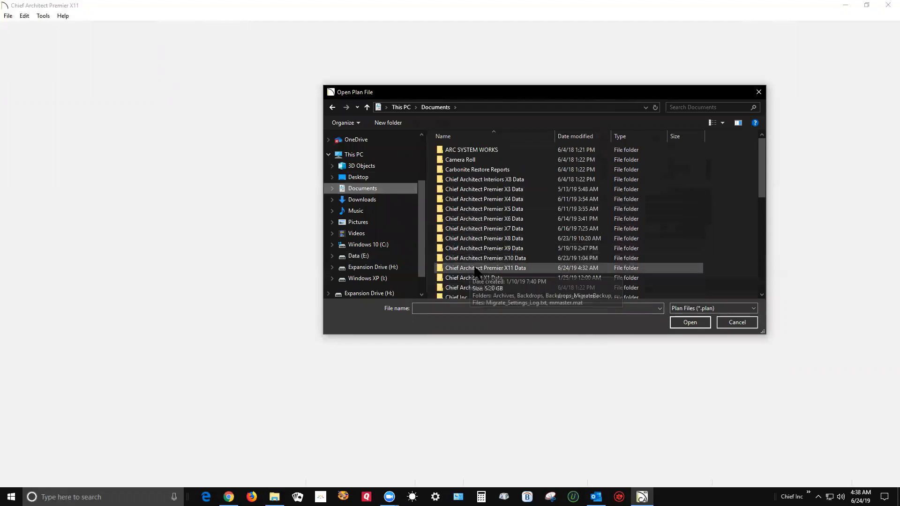
double_click(475, 268)
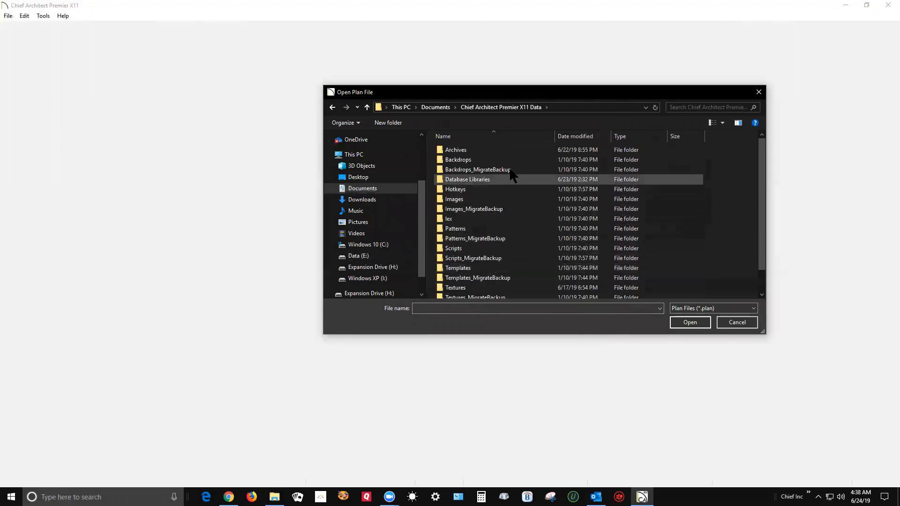
- Go into the Templates folder, enlarge the file dialog to show all templates, and open Profile.plan
scroll(495, 169, "down", 1)
scroll(494, 170, "down", 1)
double_click(461, 256)
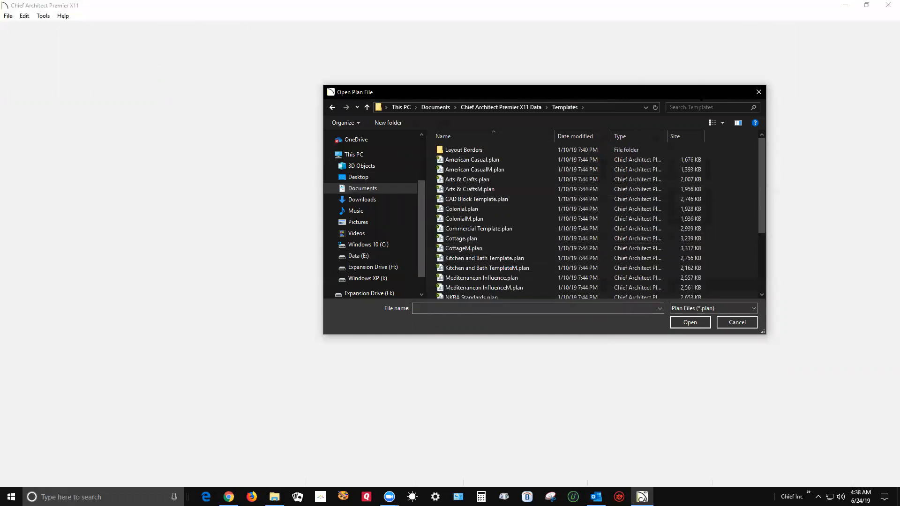
left_click_drag(695, 88, 612, 43)
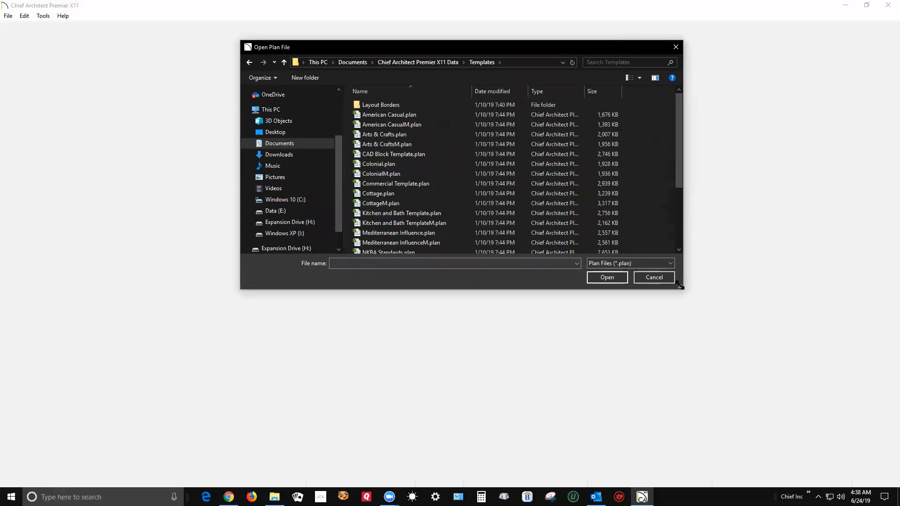
left_click_drag(679, 286, 750, 435)
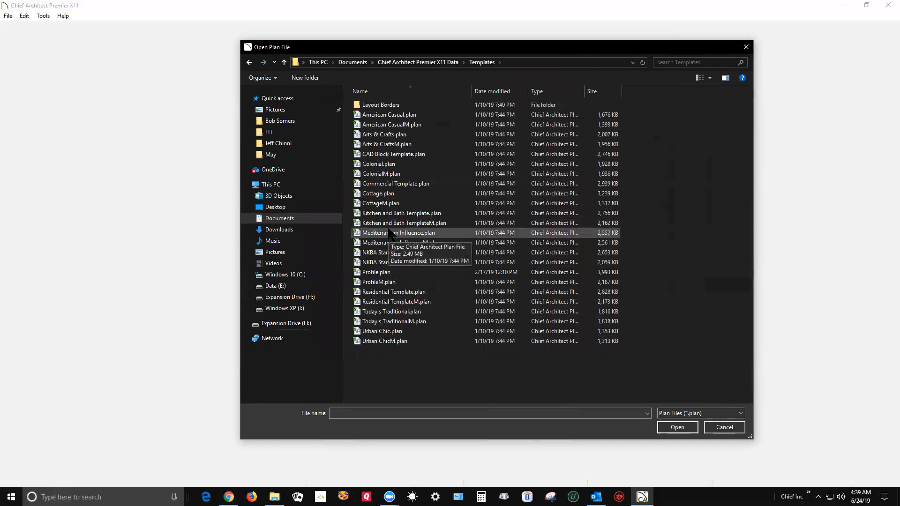
left_click(367, 273)
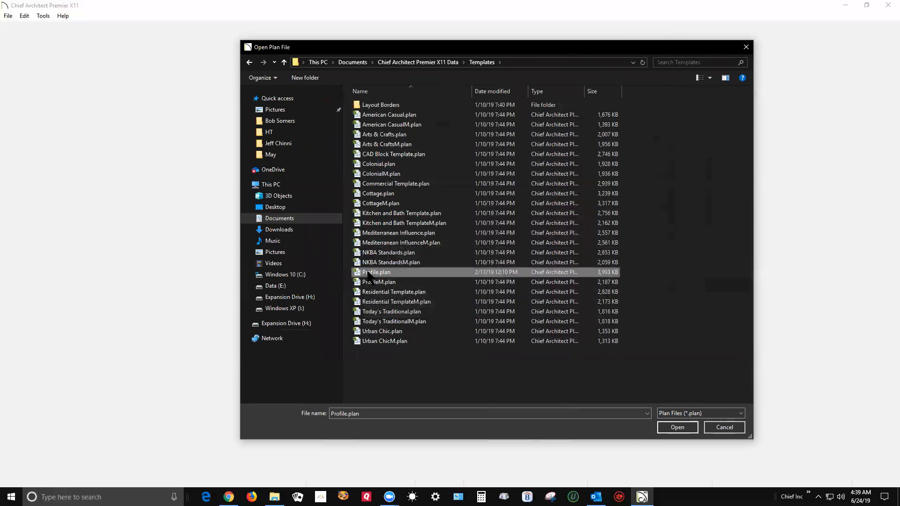
left_click(692, 428)
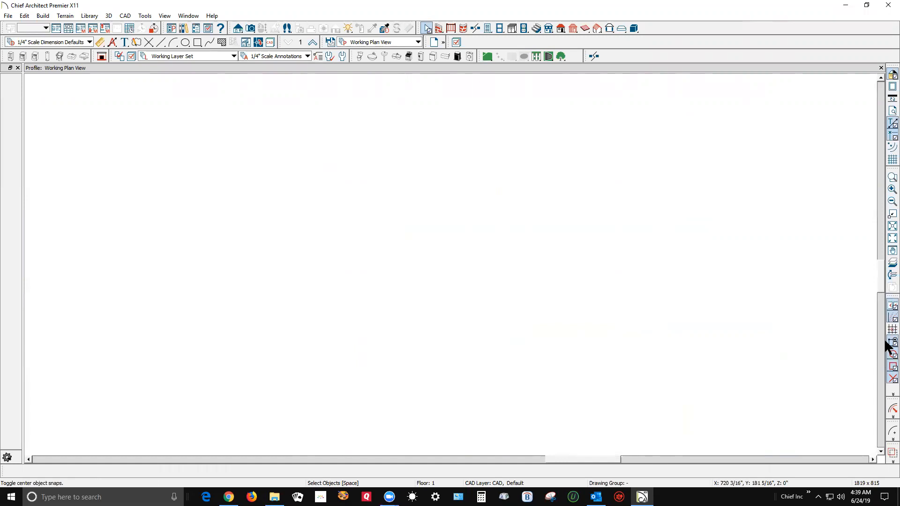
- Turn the grid display on and back off, and view the Build Roof settings without building a roof
left_click(890, 160)
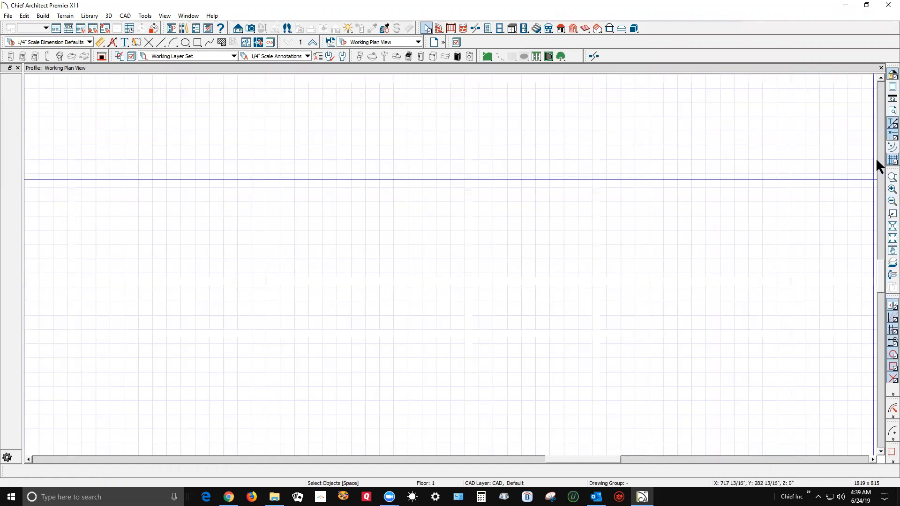
left_click(890, 162)
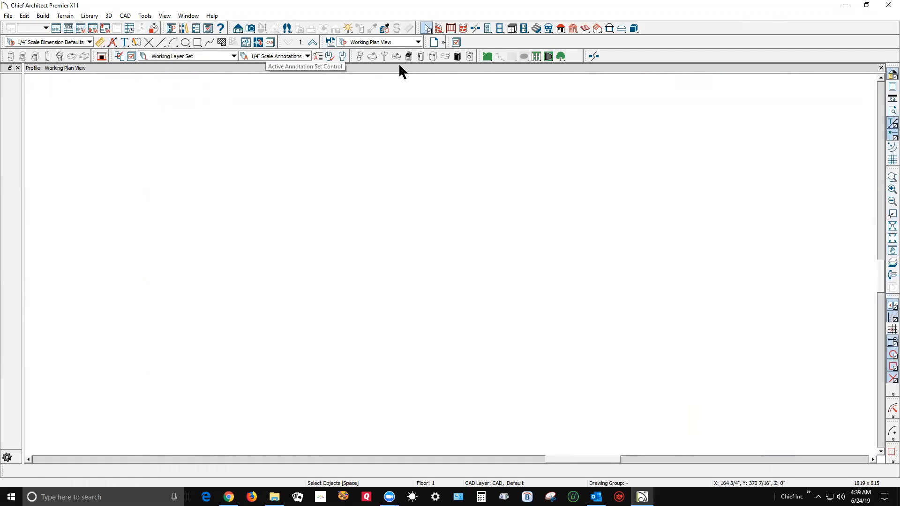
left_click(560, 28)
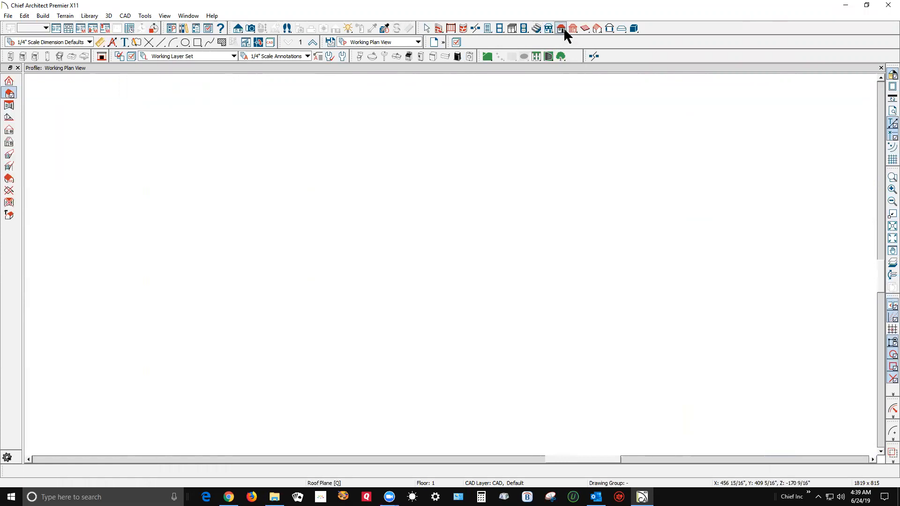
left_click(563, 29)
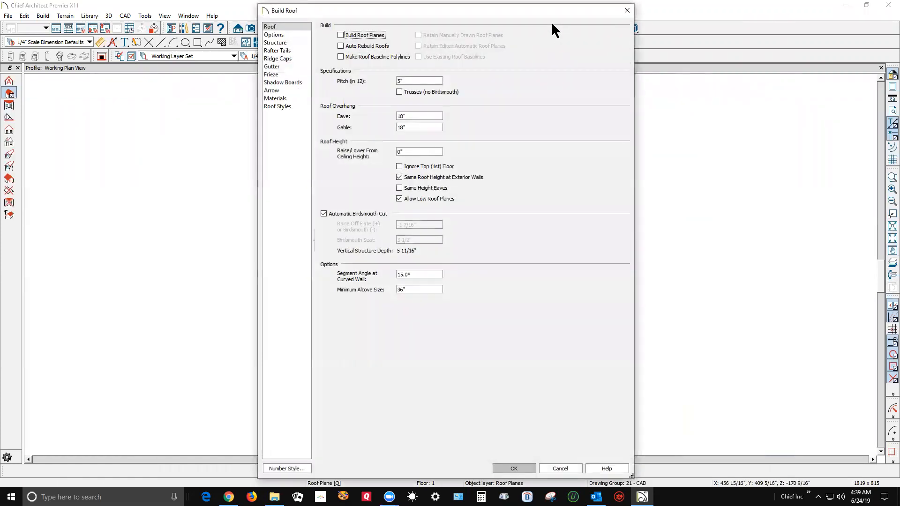
left_click(627, 11)
- Open the plan's Default Settings and inspect the pitch setting in the Roof Defaults
left_click(25, 16)
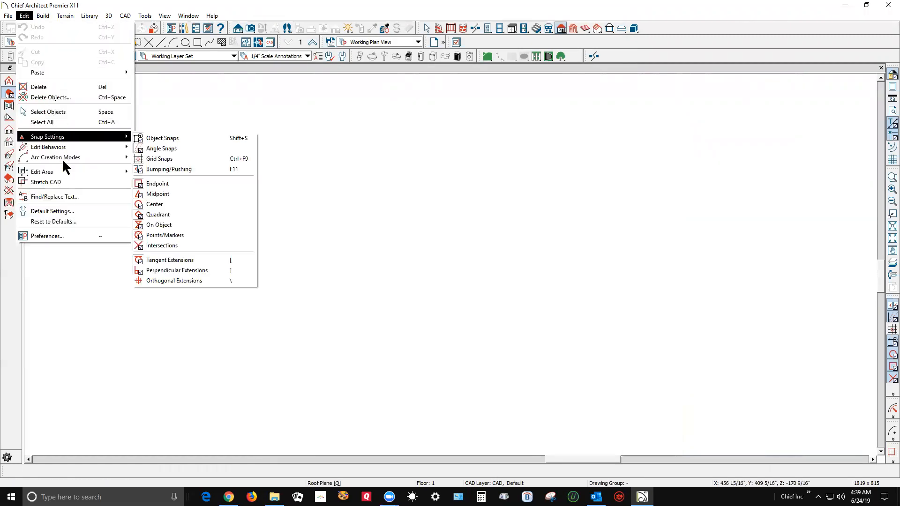
left_click(70, 211)
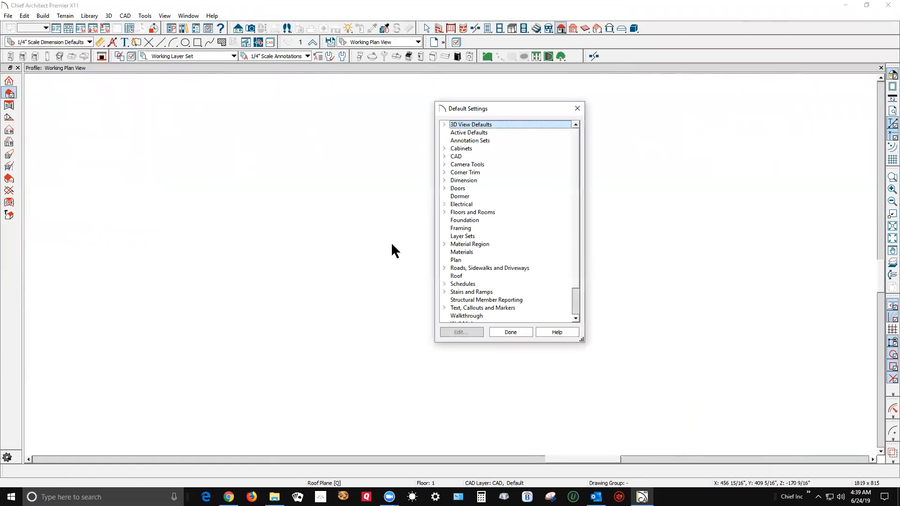
scroll(459, 234, "down", 2)
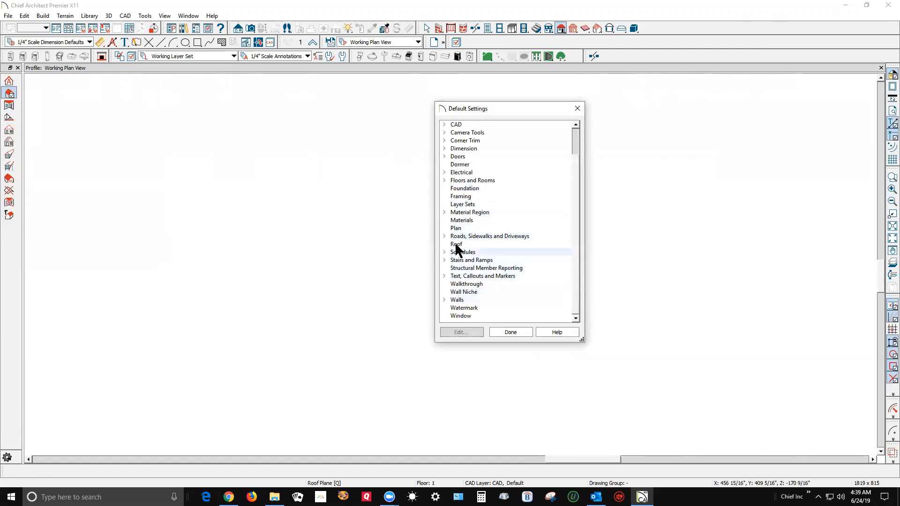
left_click(460, 243)
left_click(466, 330)
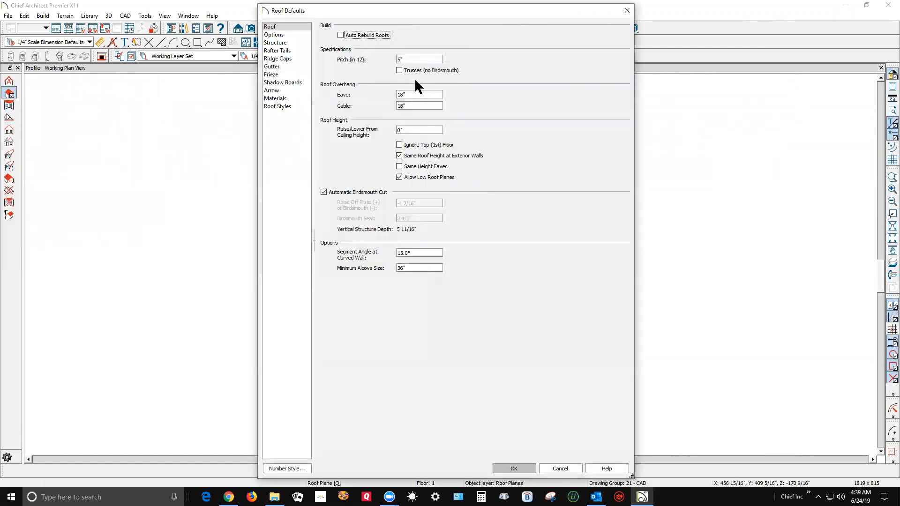
double_click(411, 57)
left_click(416, 57)
- Check the Roof Surface material in the Roof Defaults and leave them without saving
left_click(275, 99)
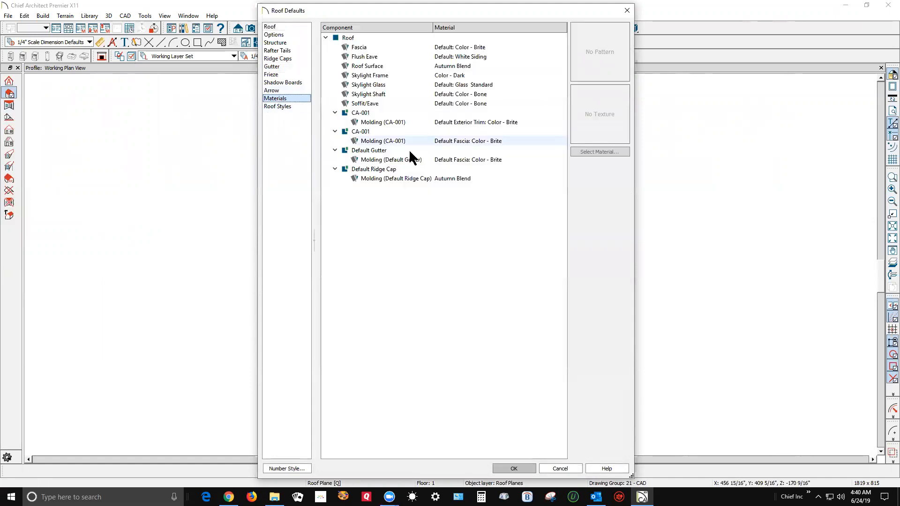
left_click(374, 64)
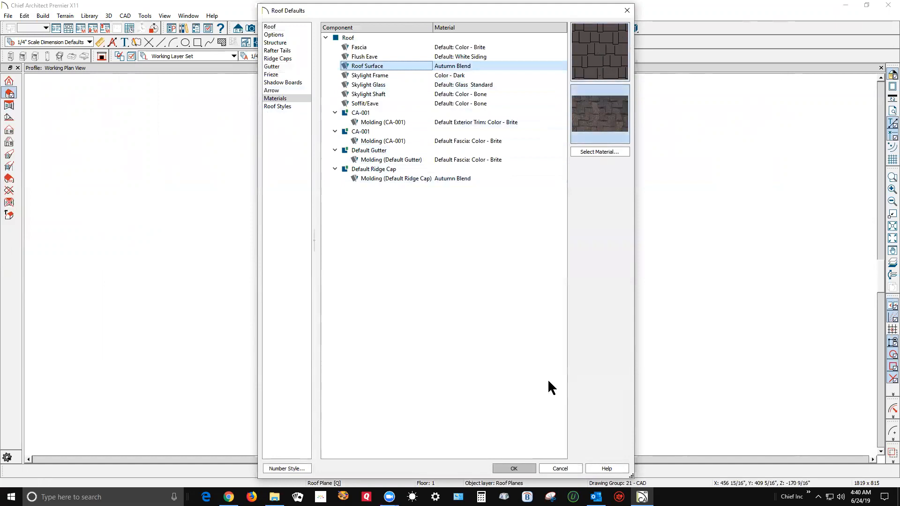
left_click(559, 468)
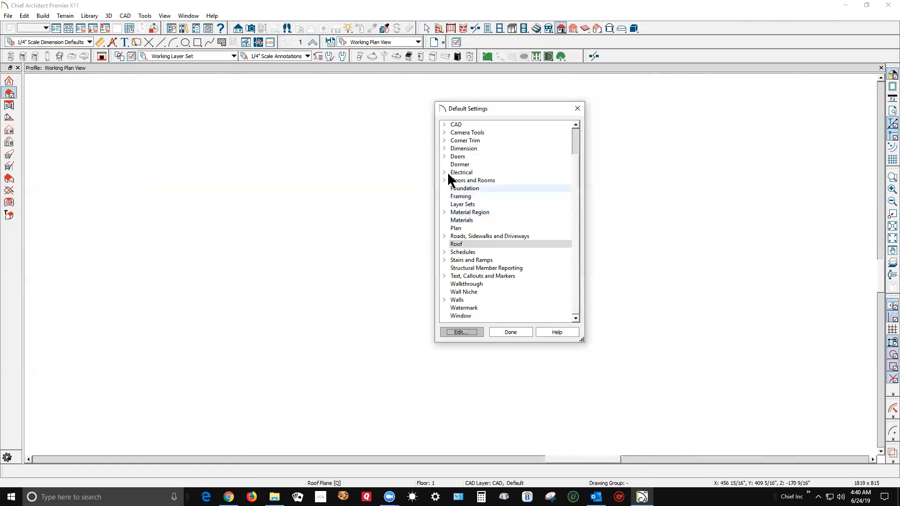
- Examine the setup and arrow settings of the 1/8" Scale Dimension Defaults, and return to the Default Settings list
left_click(443, 147)
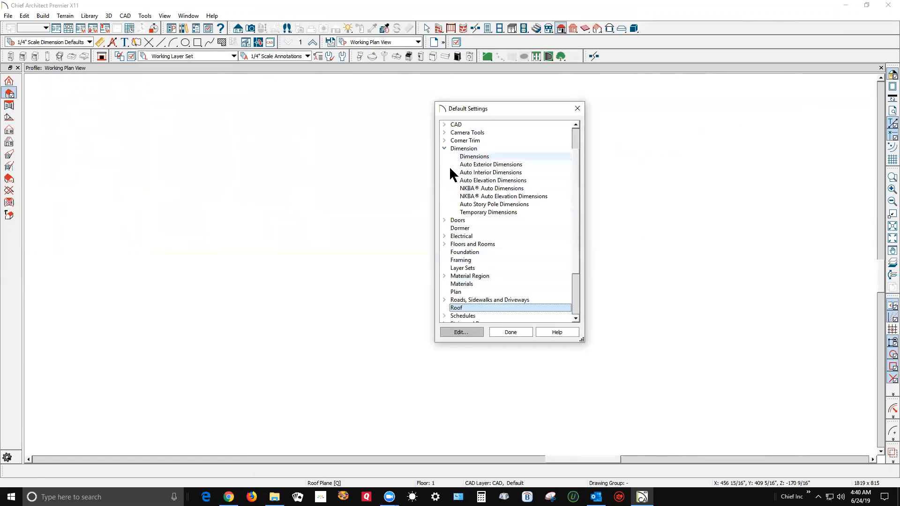
left_click(472, 157)
left_click(468, 331)
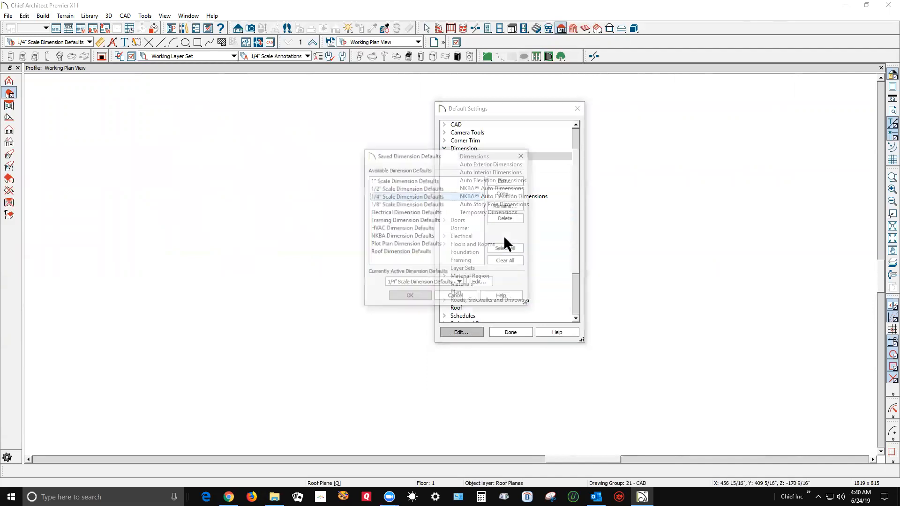
left_click(409, 205)
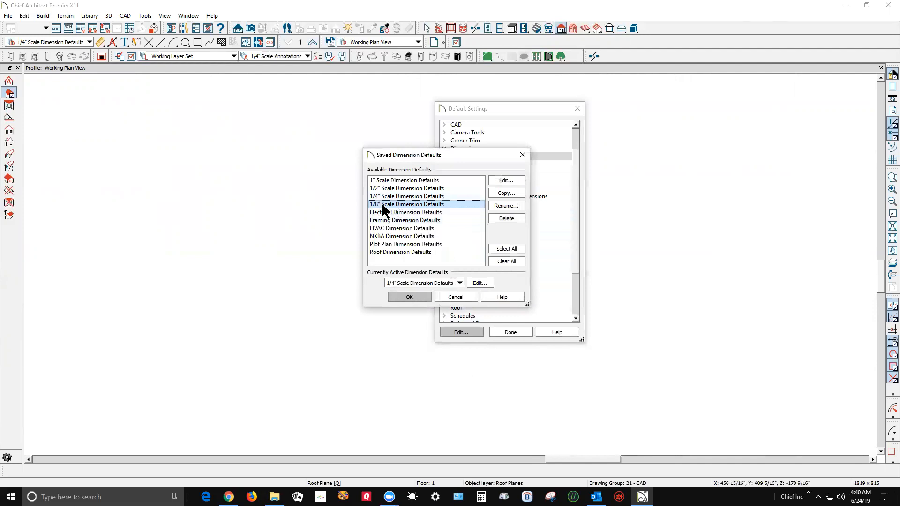
left_click(505, 180)
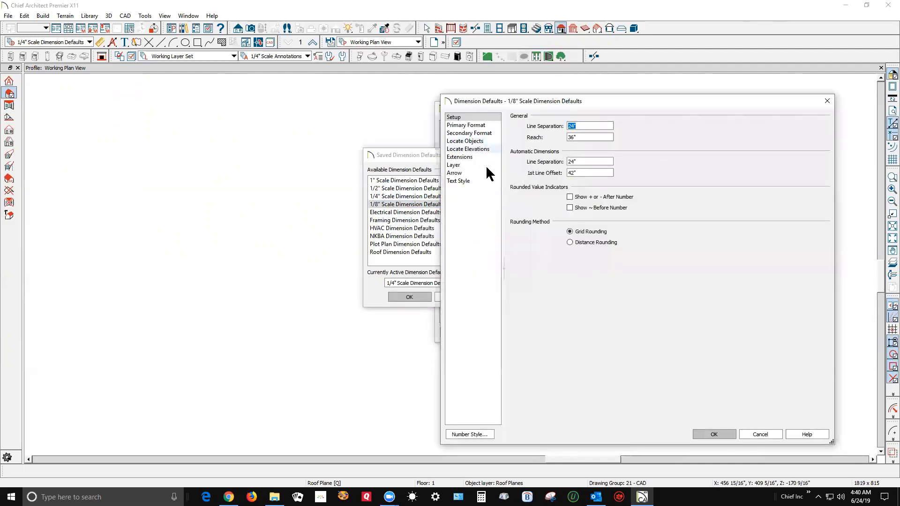
left_click(457, 174)
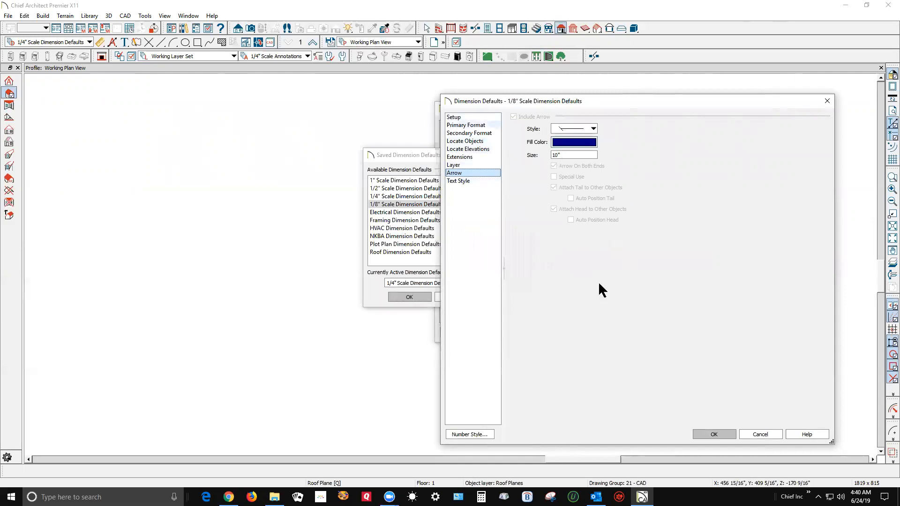
left_click(709, 434)
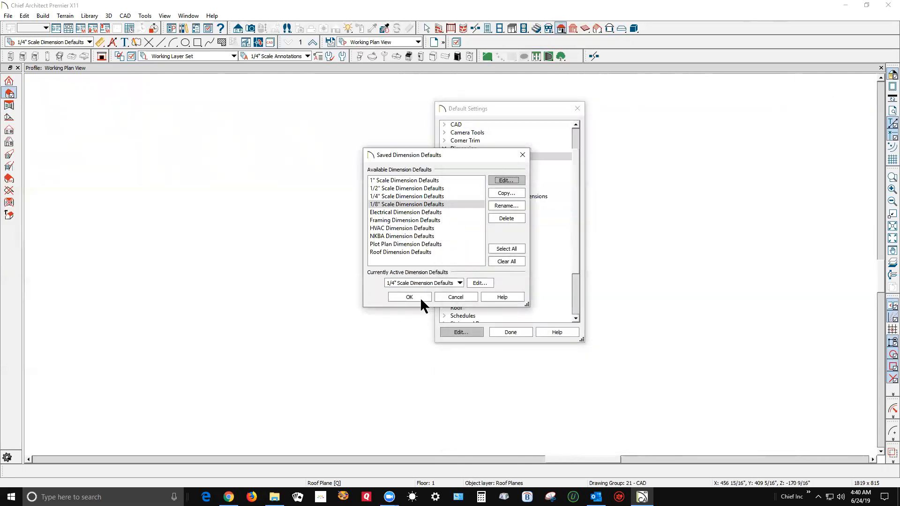
left_click(438, 296)
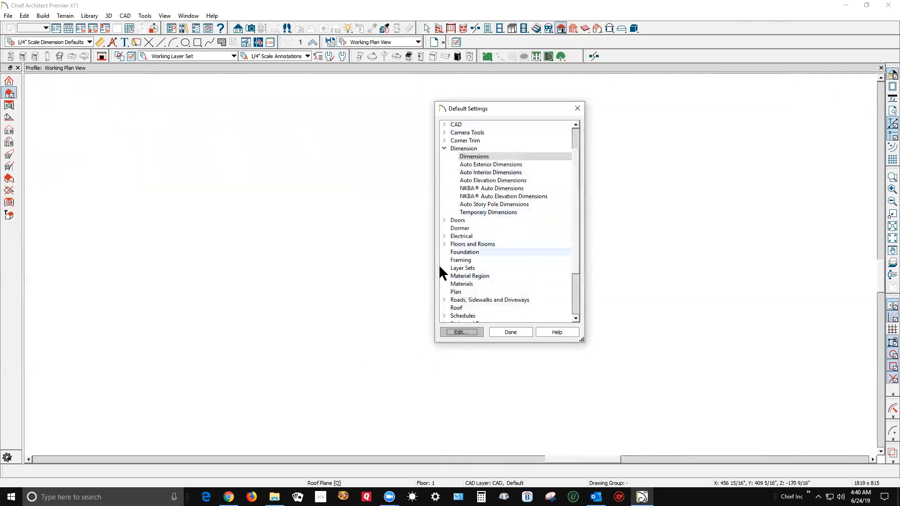
- View the Window Defaults with their rotated 3D preview, cancel them and close Default Settings
scroll(489, 268, "down", 3)
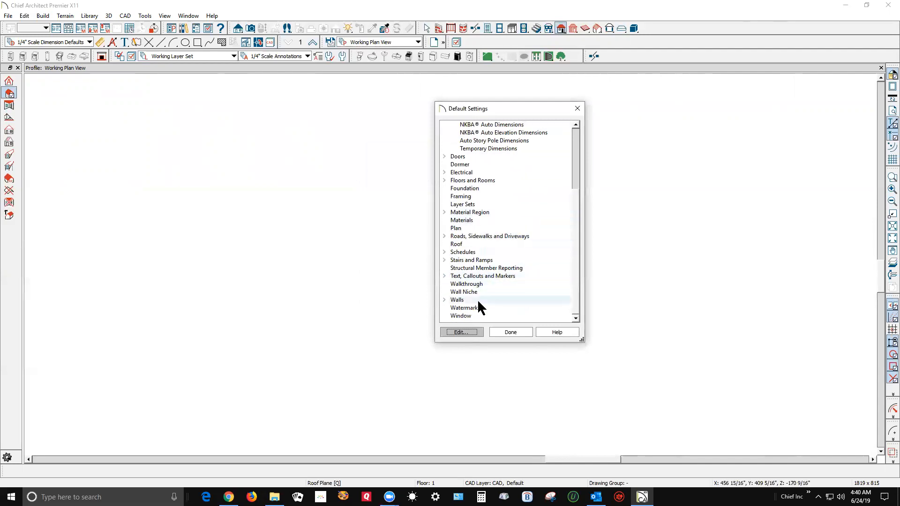
left_click(467, 315)
left_click(462, 332)
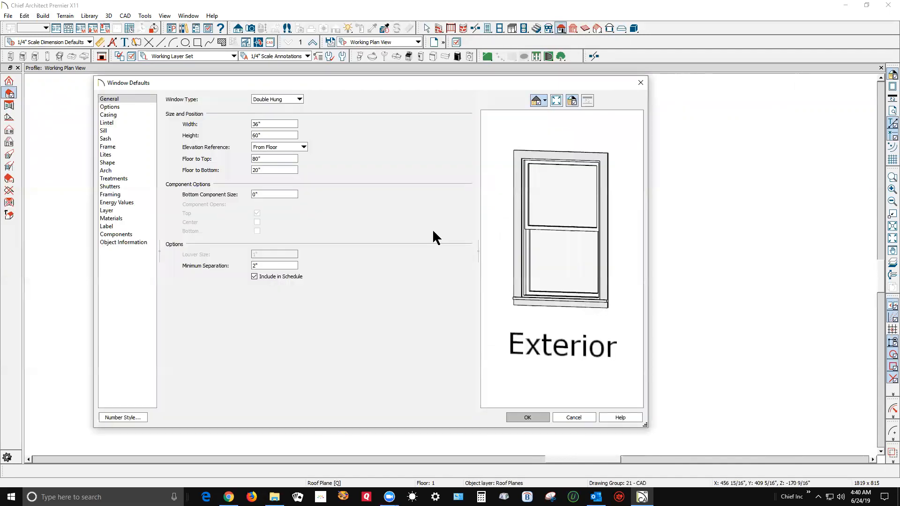
left_click_drag(558, 231, 603, 240)
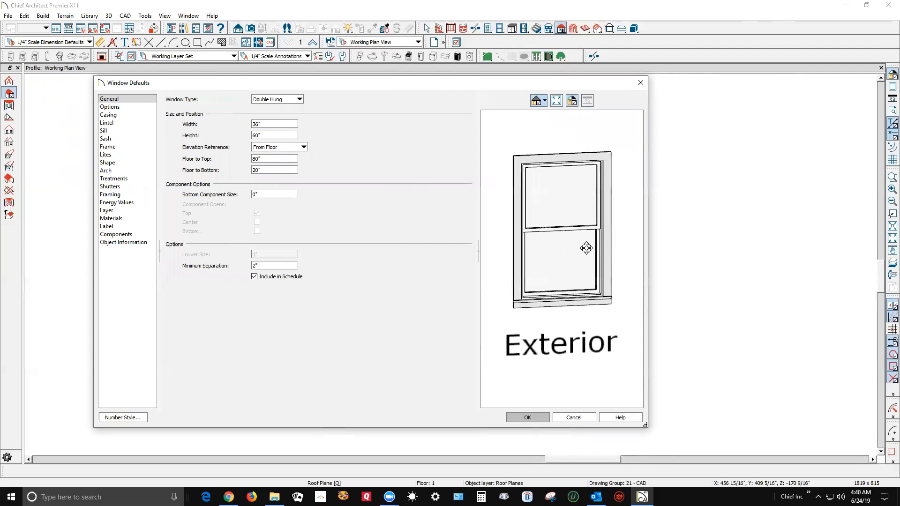
left_click(571, 417)
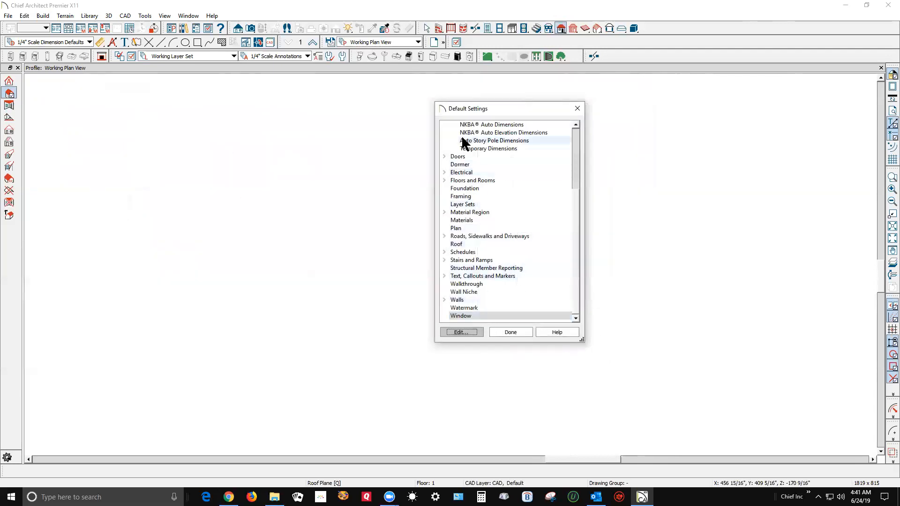
left_click(509, 332)
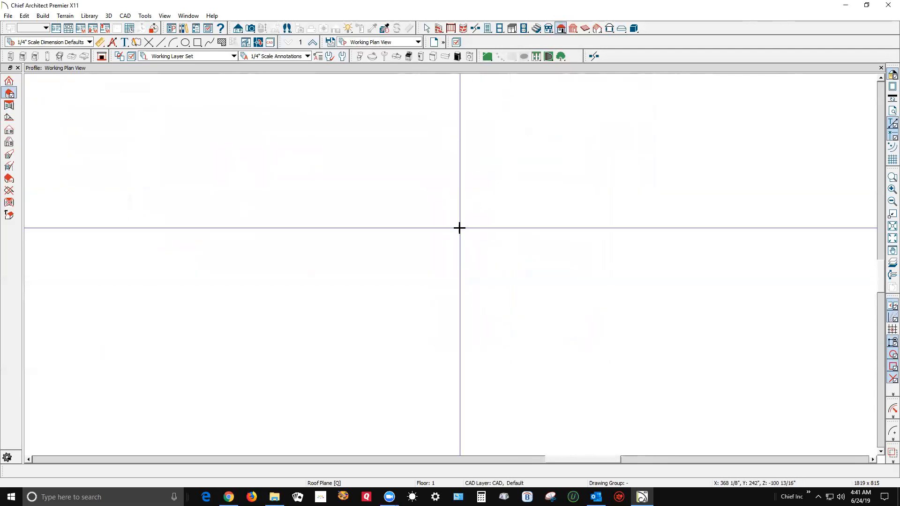
- Save and close the Profile plan, and start a new plan
left_click(8, 16)
left_click(60, 157)
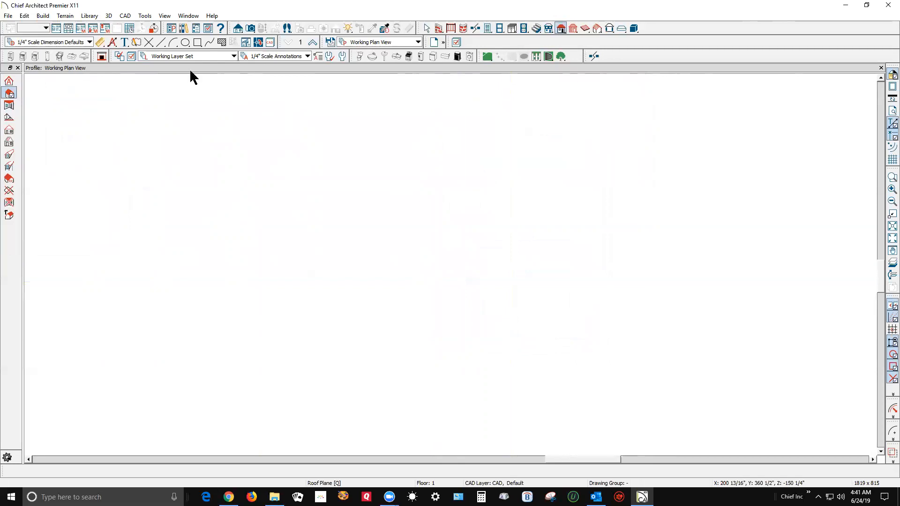
left_click(880, 68)
left_click(8, 17)
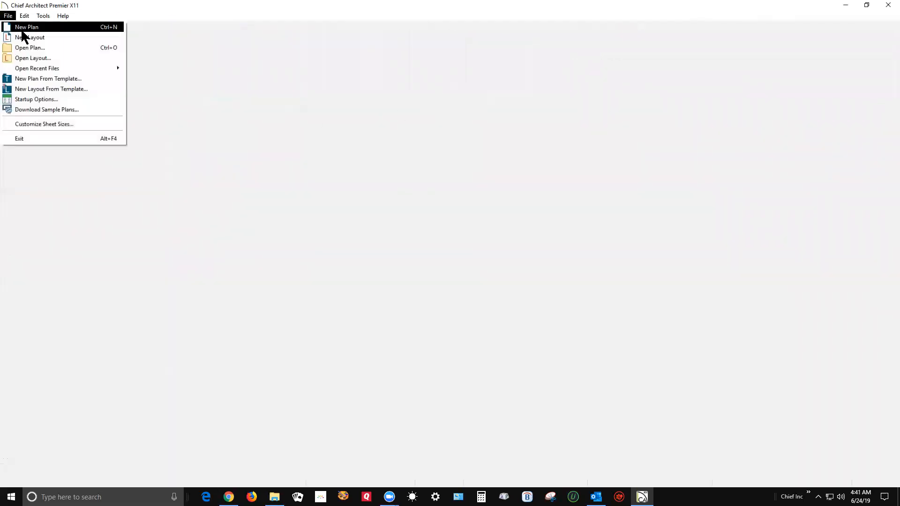
left_click(31, 36)
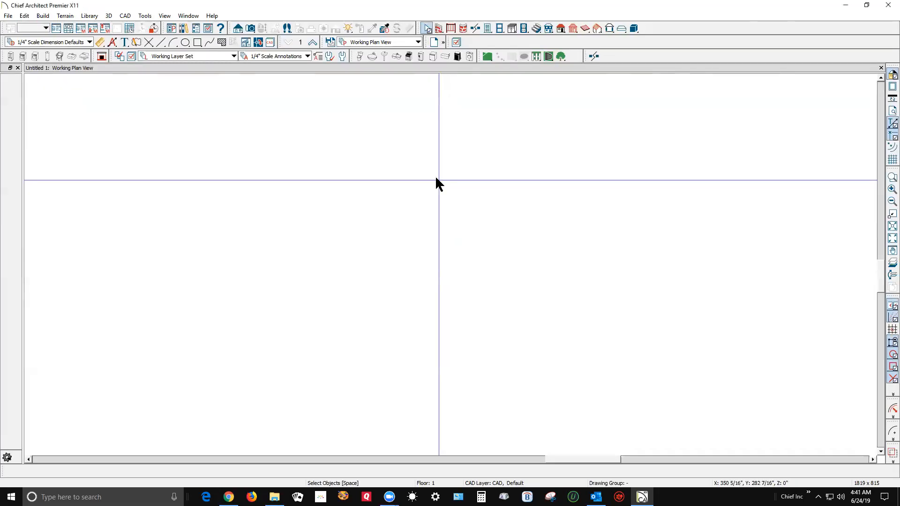
- Check the Folders and New Plans template settings in the Preferences, and leave them without saving
left_click(31, 15)
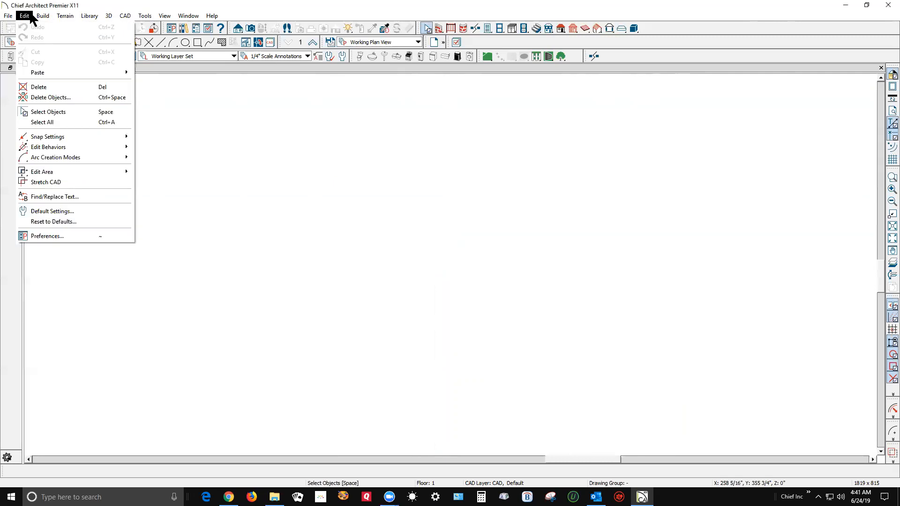
left_click(70, 236)
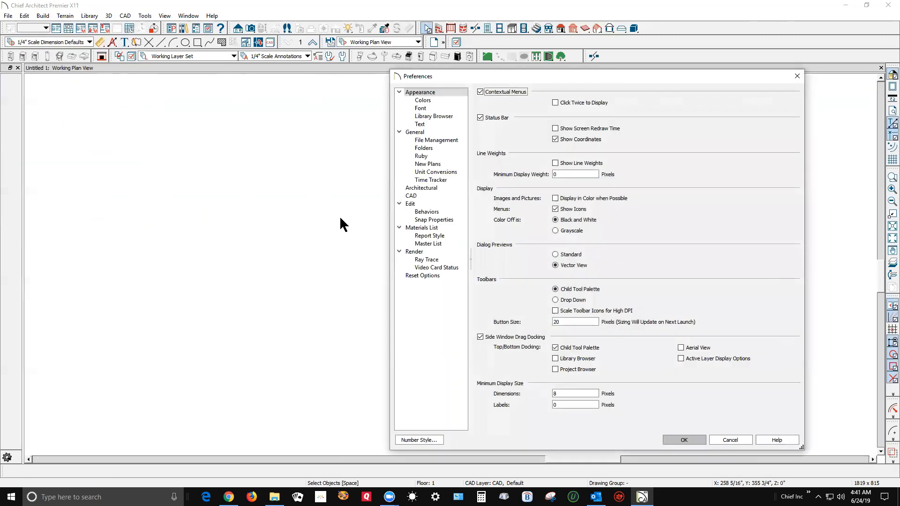
left_click(424, 148)
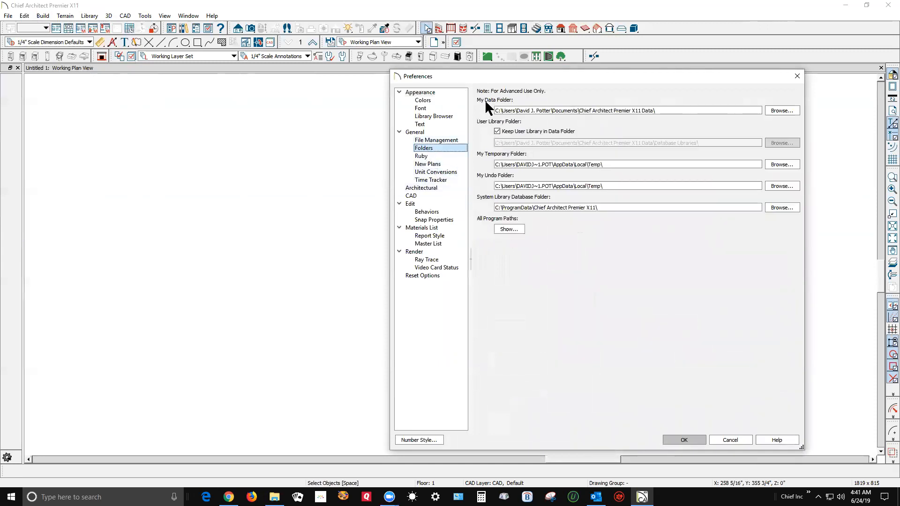
left_click(430, 163)
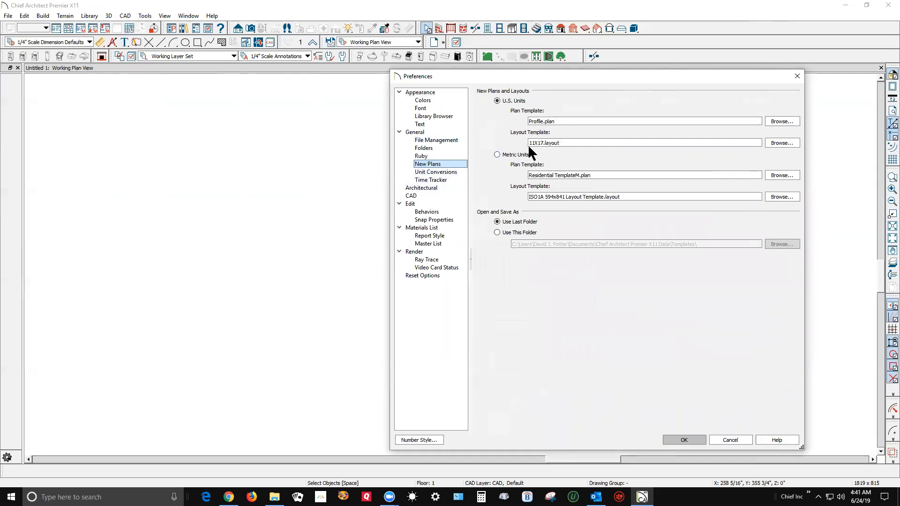
left_click_drag(573, 144, 518, 139)
left_click(560, 143)
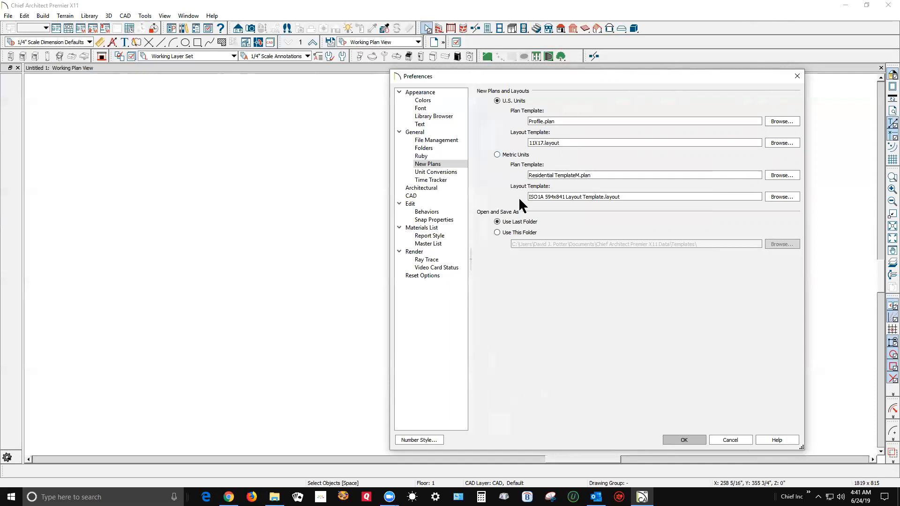
left_click(736, 436)
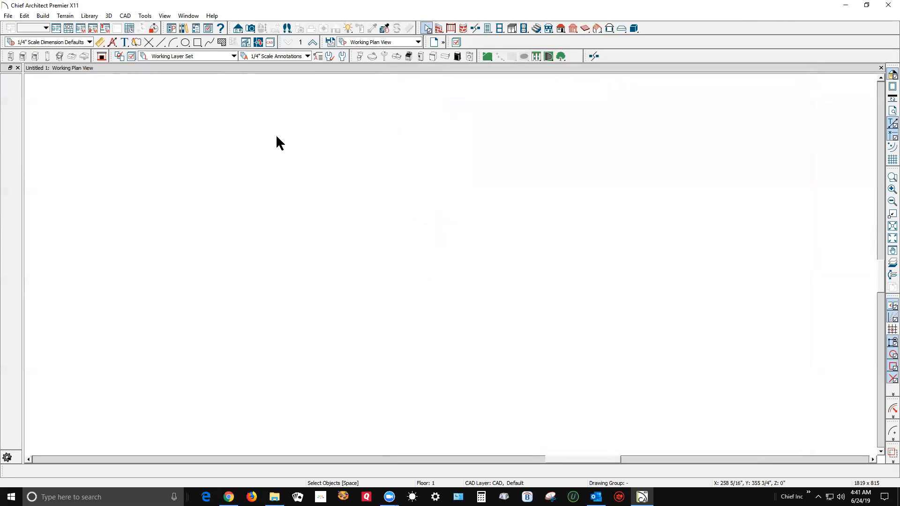
- Create a new layout from the default layout template and dismiss the pre-release file notice
left_click(8, 16)
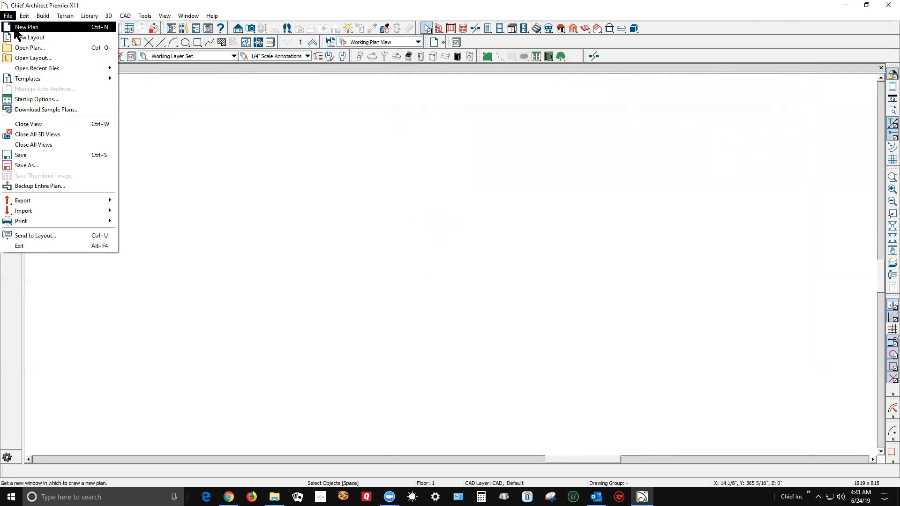
left_click(29, 39)
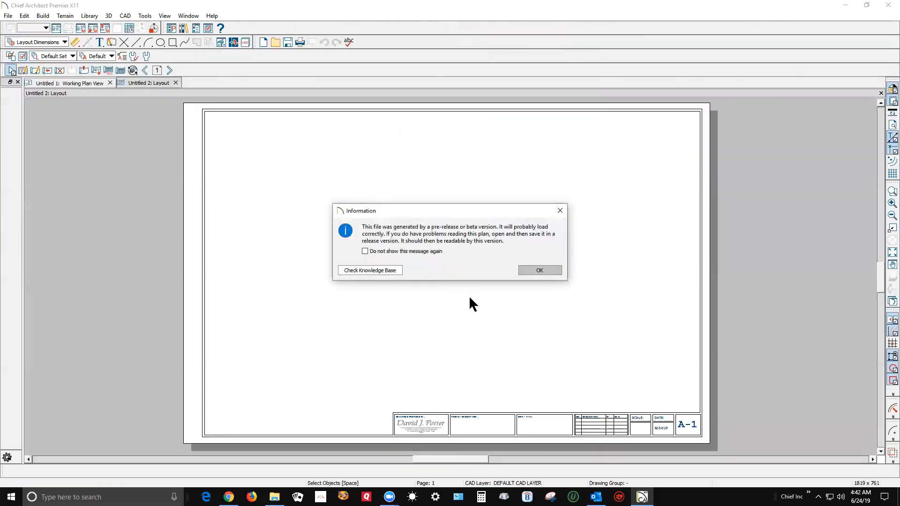
left_click(528, 271)
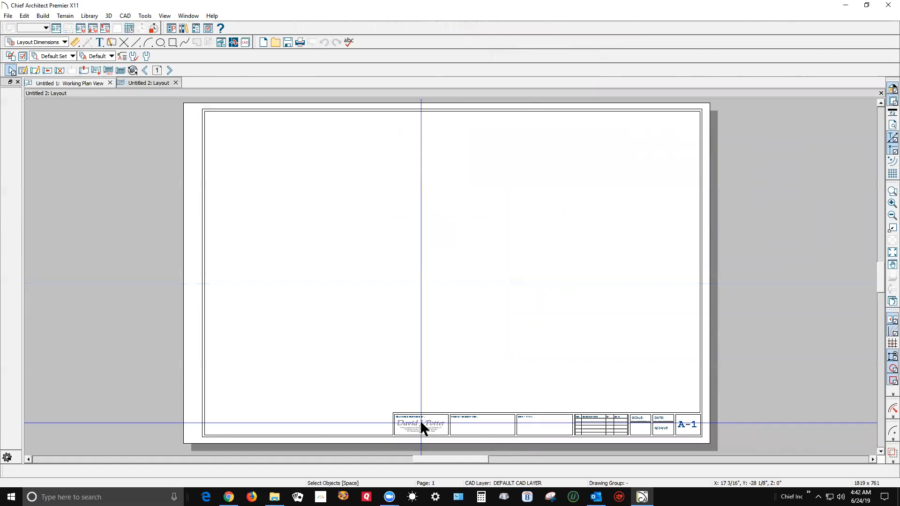
- Examine the title block and border of the new layout sheet, and close the layout
scroll(421, 427, "up", 3)
scroll(421, 429, "up", 3)
scroll(413, 325, "down", 2)
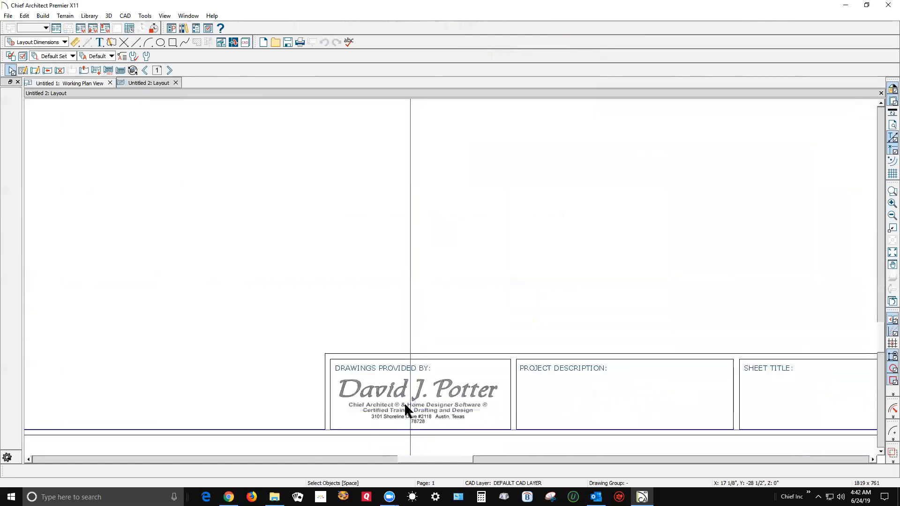
scroll(406, 411, "down", 5)
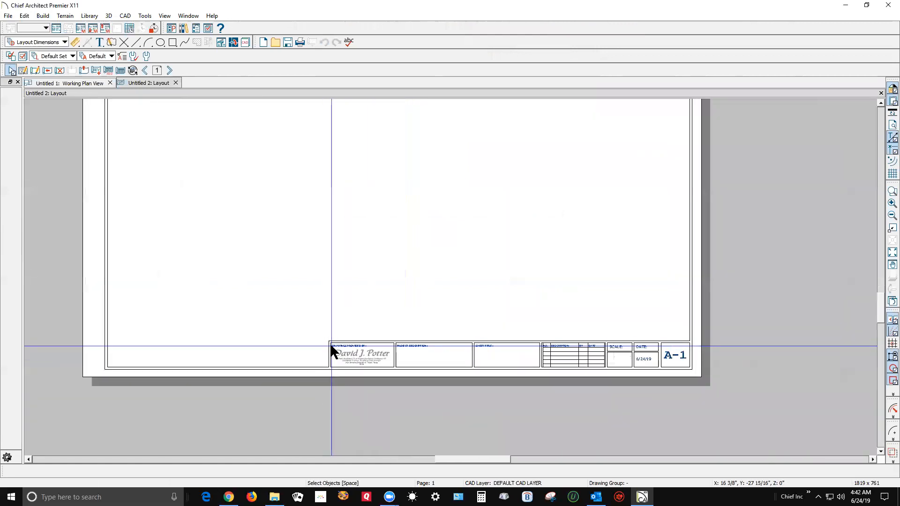
scroll(452, 409, "down", 2)
scroll(371, 308, "up", 1)
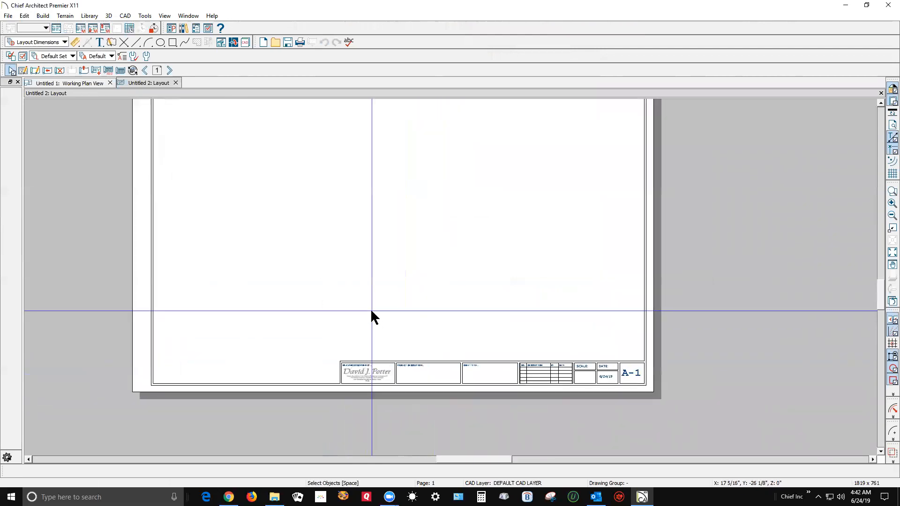
scroll(335, 277, "down", 1)
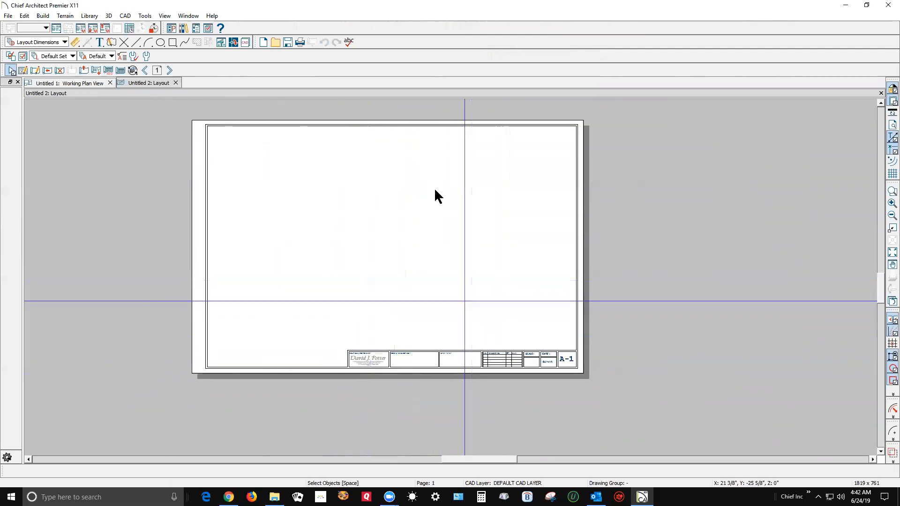
scroll(436, 187, "down", 1)
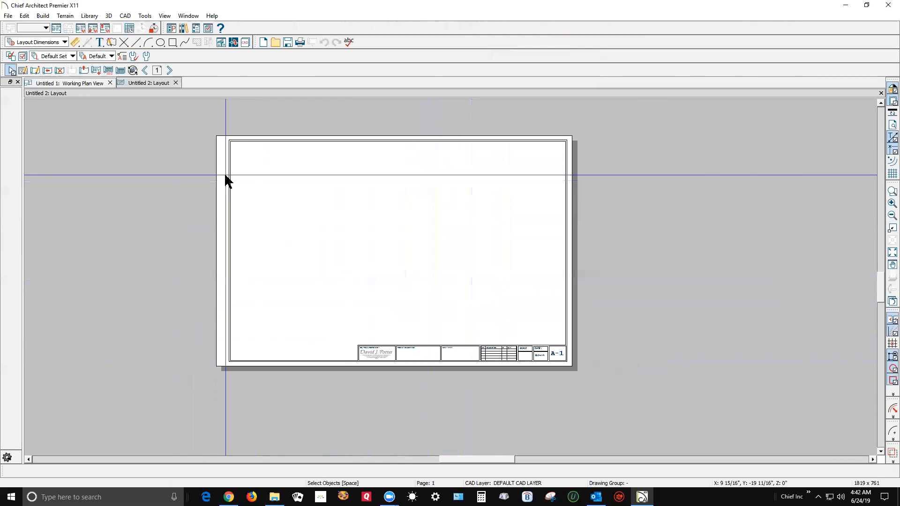
left_click(176, 83)
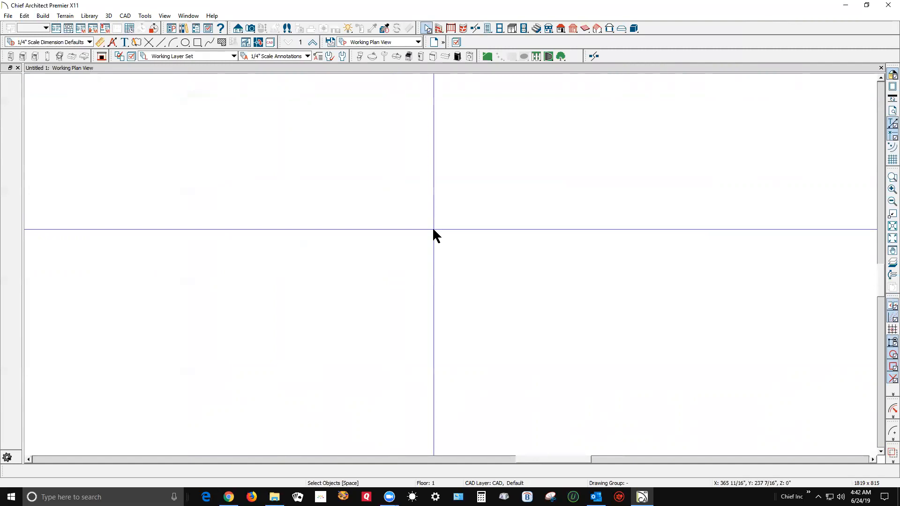
- Open Profile.plan from the Templates folder
left_click(8, 16)
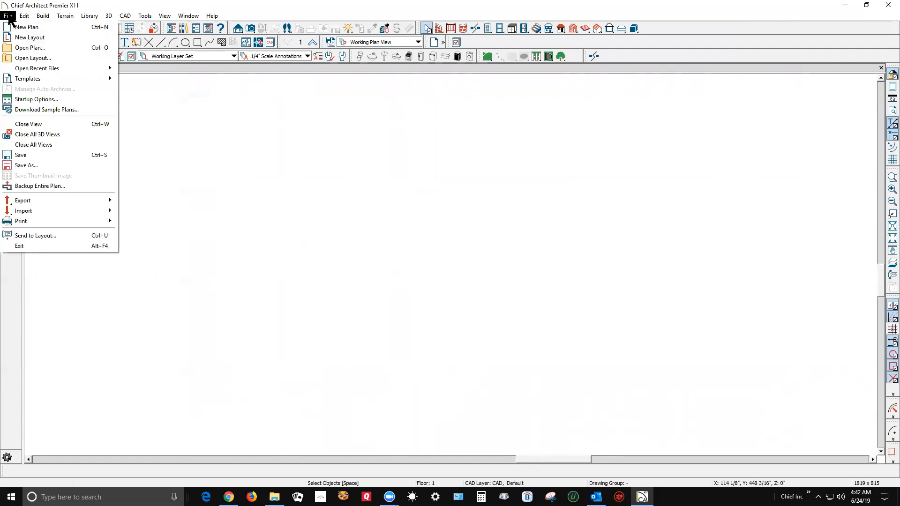
left_click(47, 50)
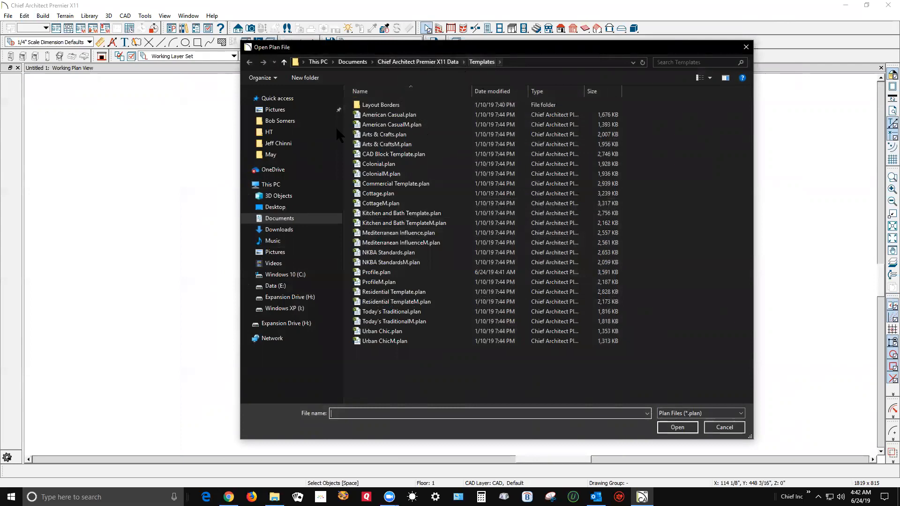
left_click(370, 272)
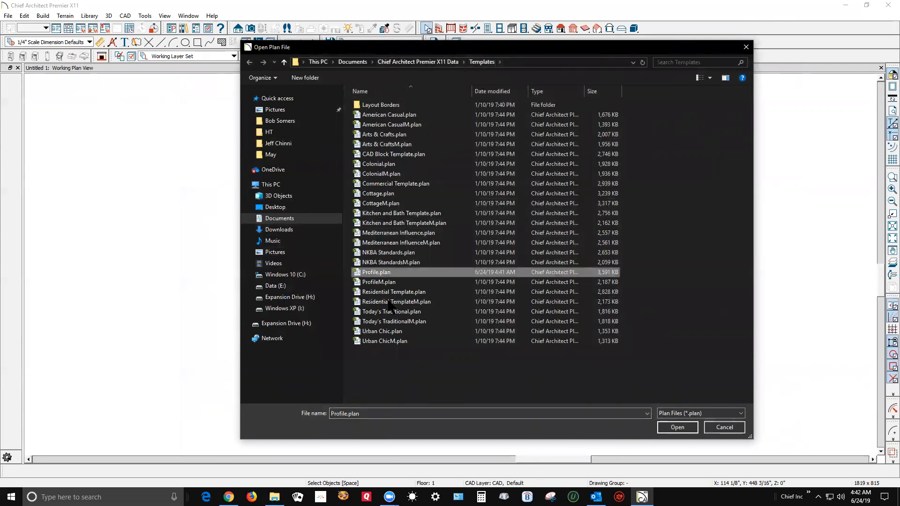
left_click(682, 427)
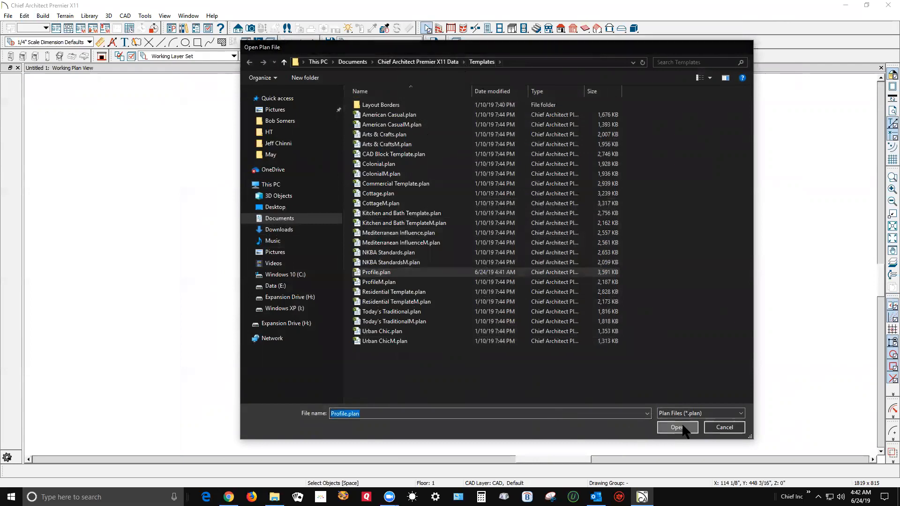
- Try to save the open template plan under the new file name Client
left_click(8, 16)
mouse_move(25, 15)
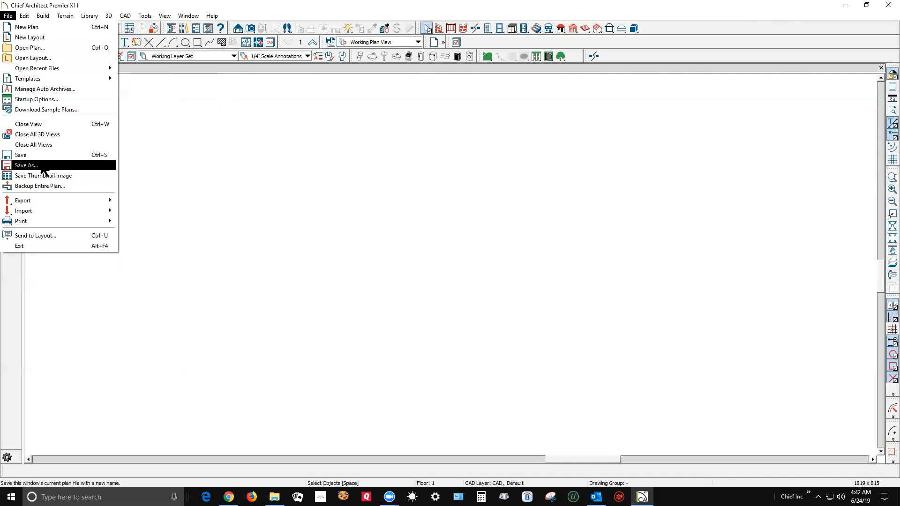
left_click(28, 164)
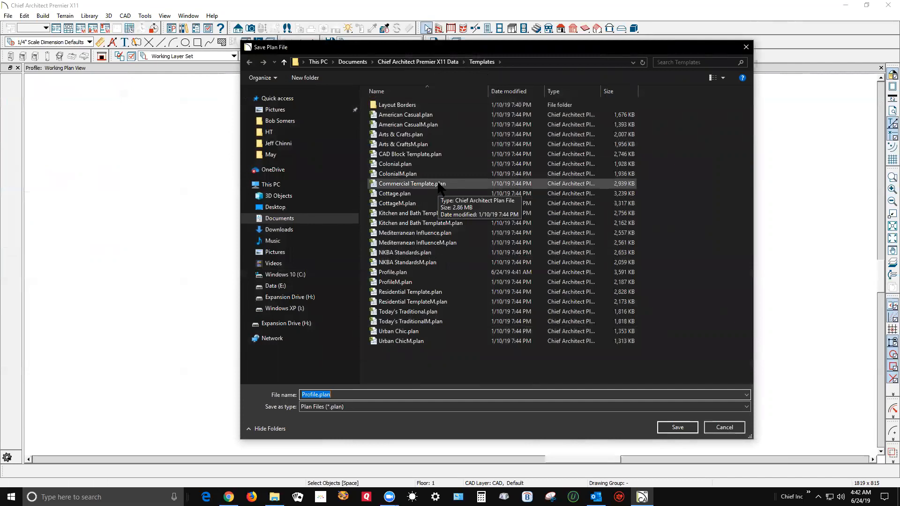
left_click(316, 394)
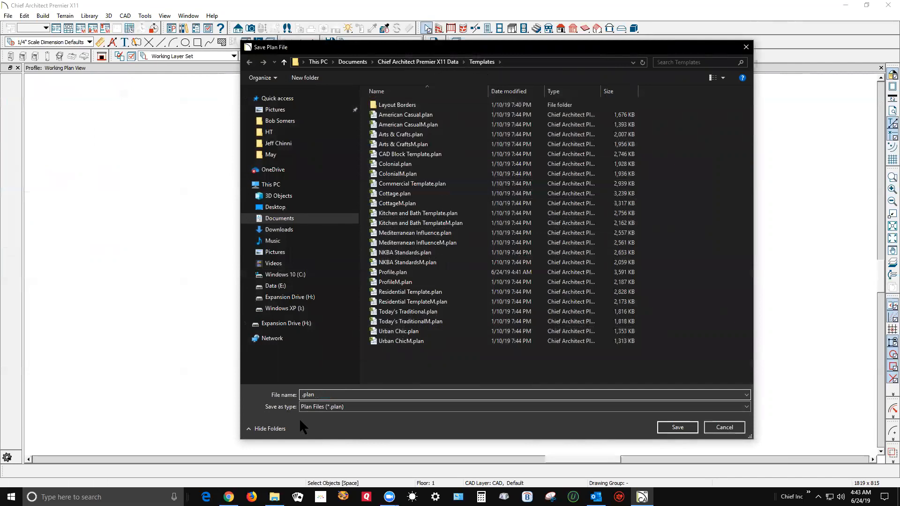
type("Client")
left_click(724, 426)
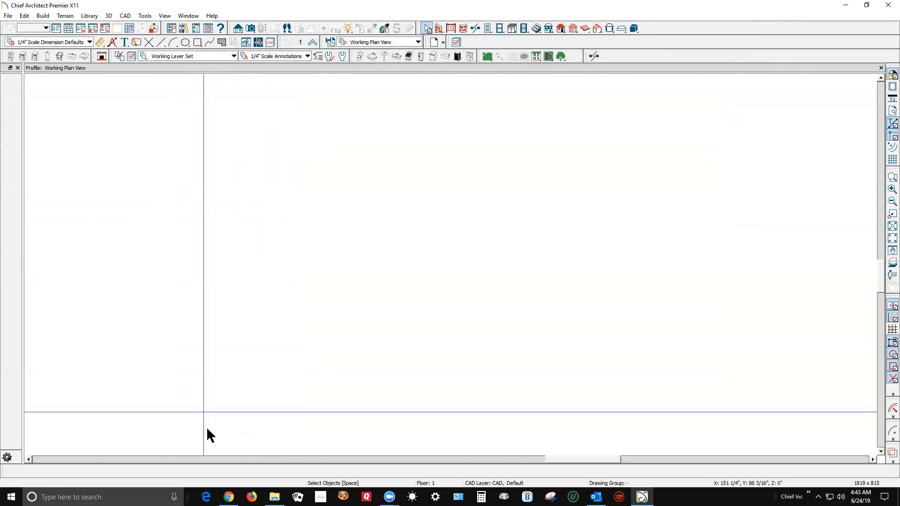
- Open the plan's Default Settings, look through the Cabinets defaults and collapse that category again
mouse_move(228, 497)
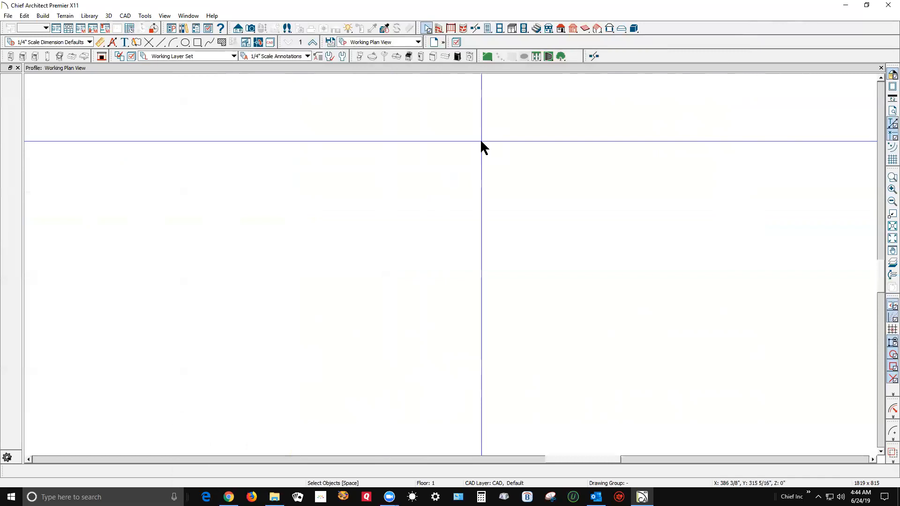
left_click(24, 16)
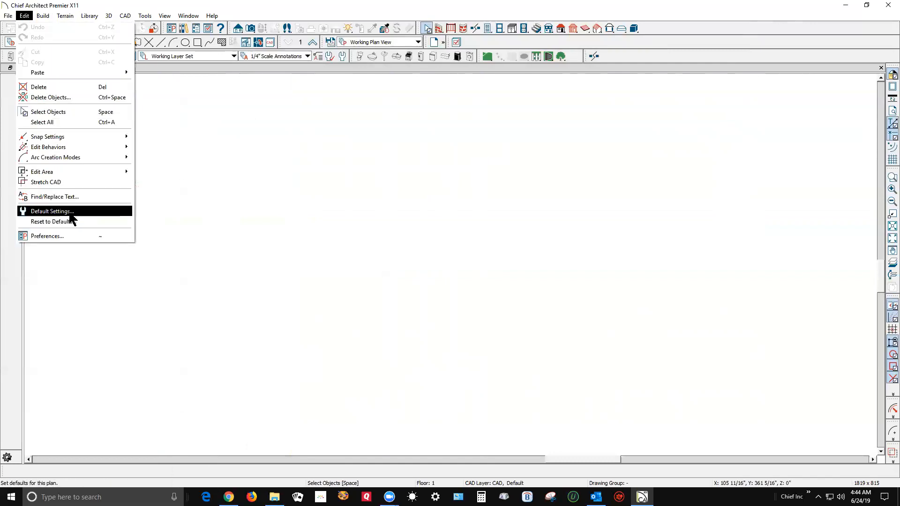
left_click(51, 212)
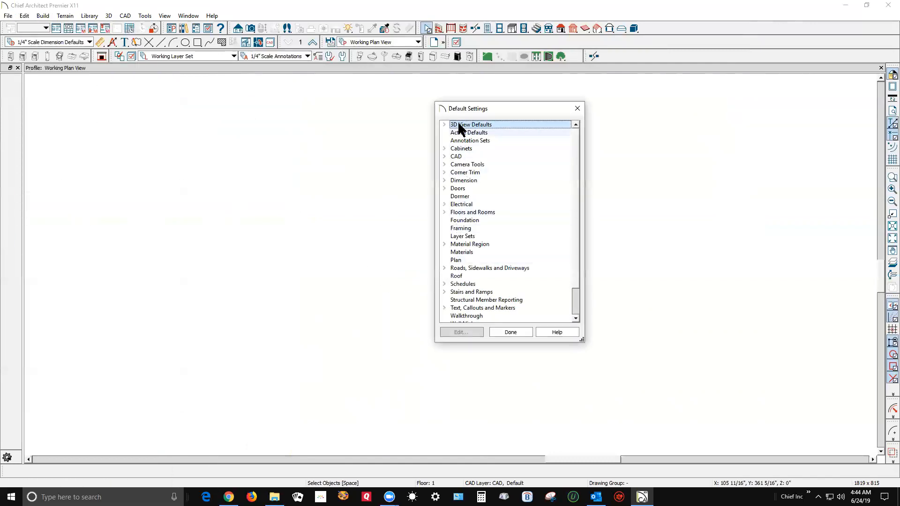
left_click(445, 147)
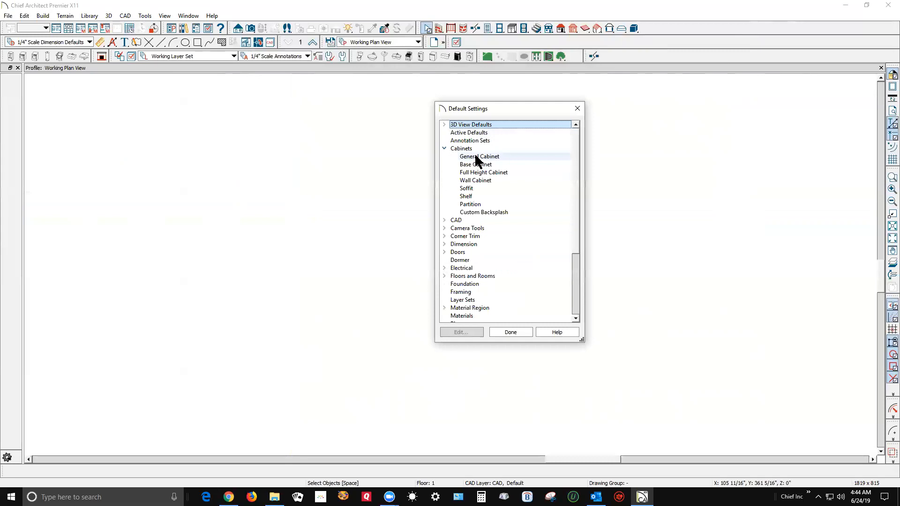
left_click(443, 148)
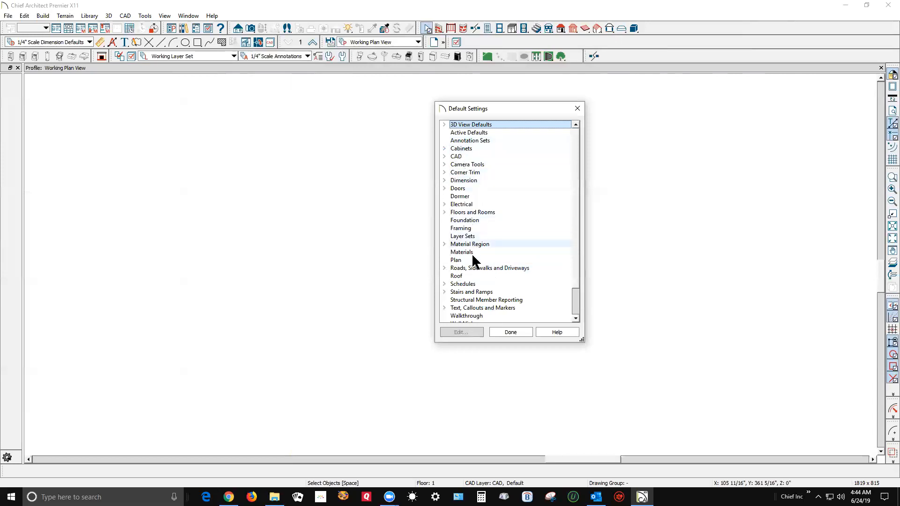
- View the general Window Defaults and rotate their 3D preview, and cancel back to the Default Settings list
scroll(471, 267, "down", 2)
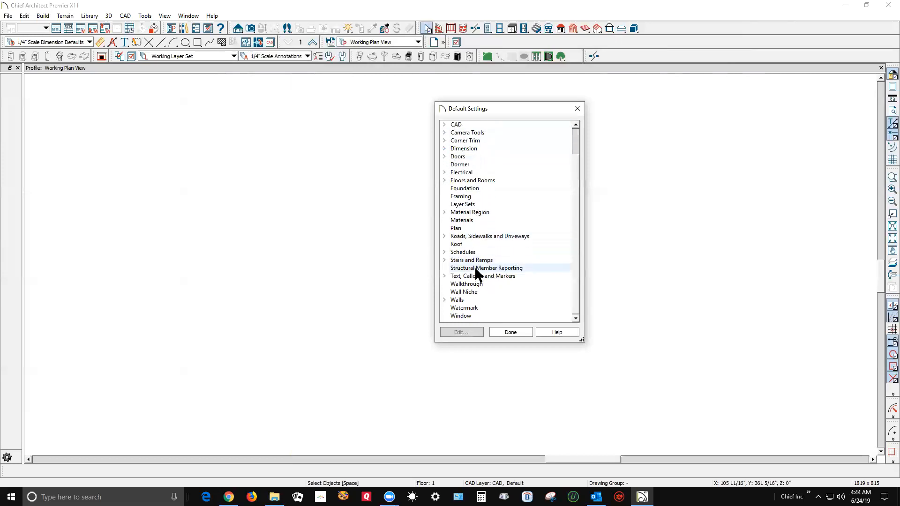
left_click(462, 316)
left_click(461, 332)
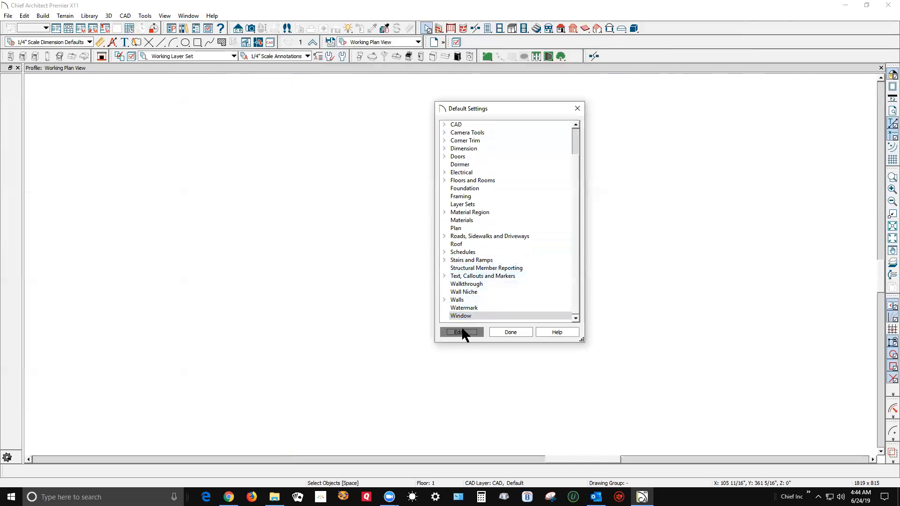
left_click_drag(506, 204, 563, 221)
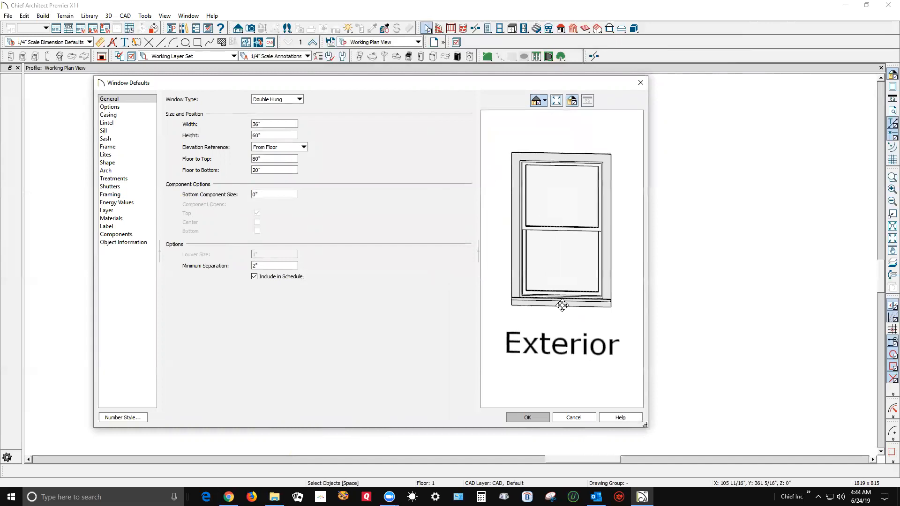
left_click(562, 415)
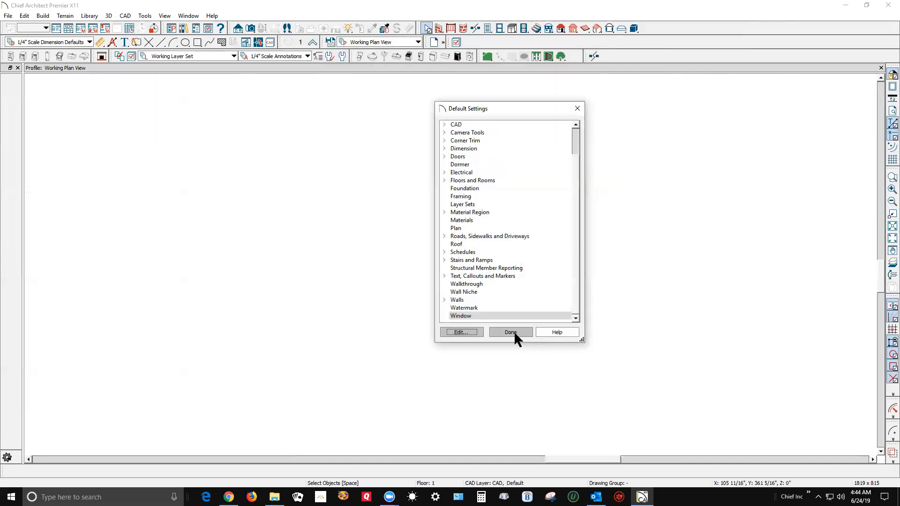
- Close the Default Settings dialog of the Profile plan and look over the file commands, including Save As
left_click(511, 332)
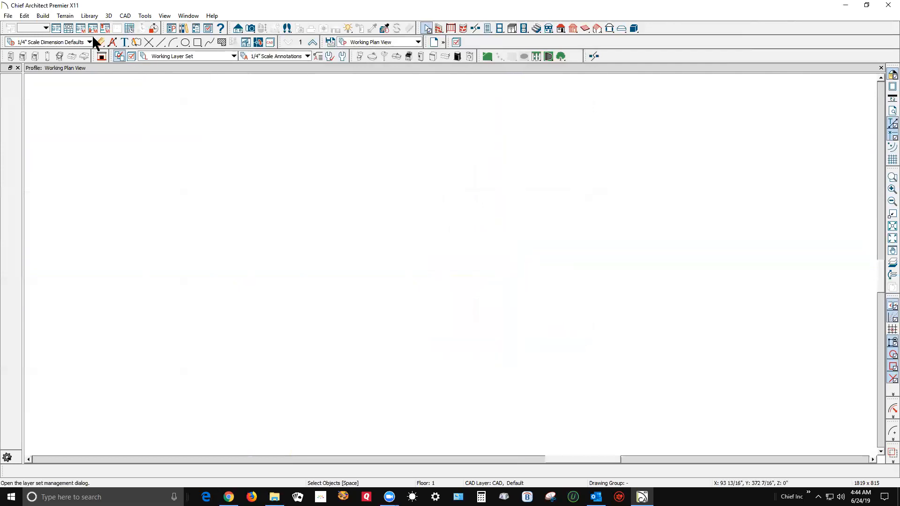
left_click(10, 16)
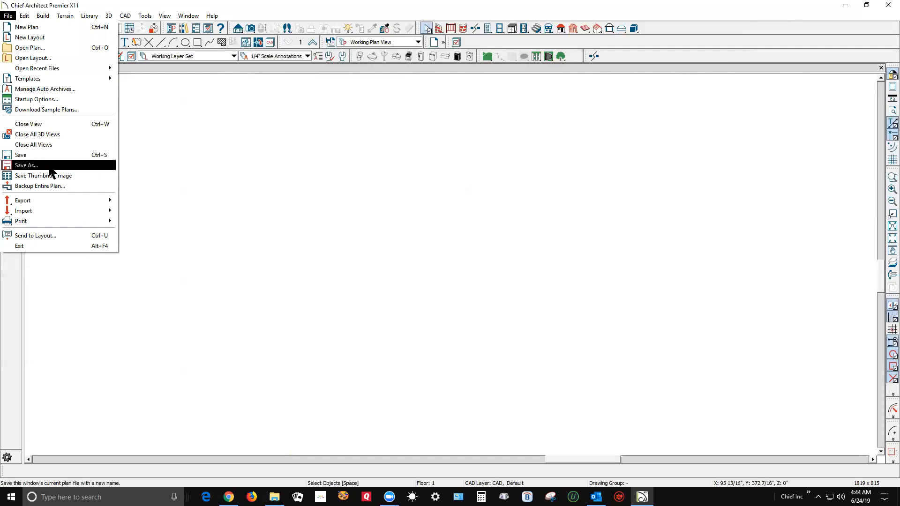
left_click(269, 122)
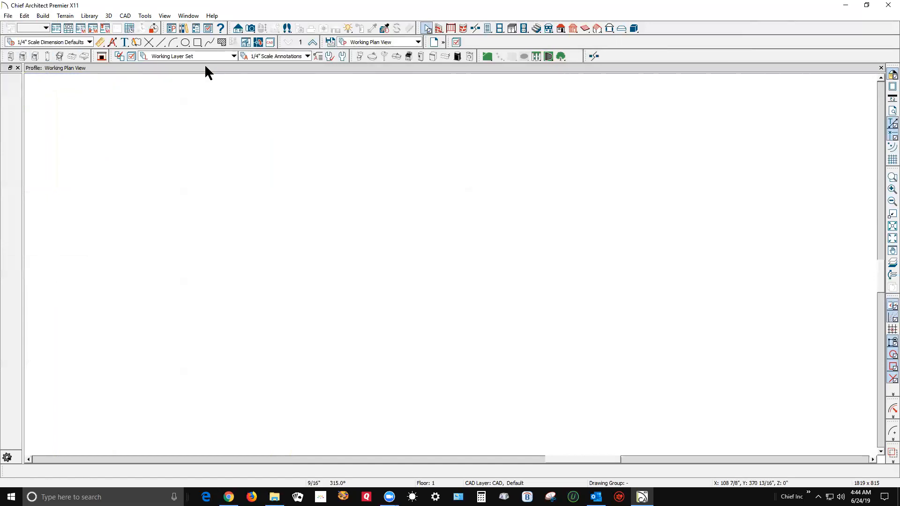
- Close the Profile template plan and create a new plan
left_click(880, 68)
left_click(8, 15)
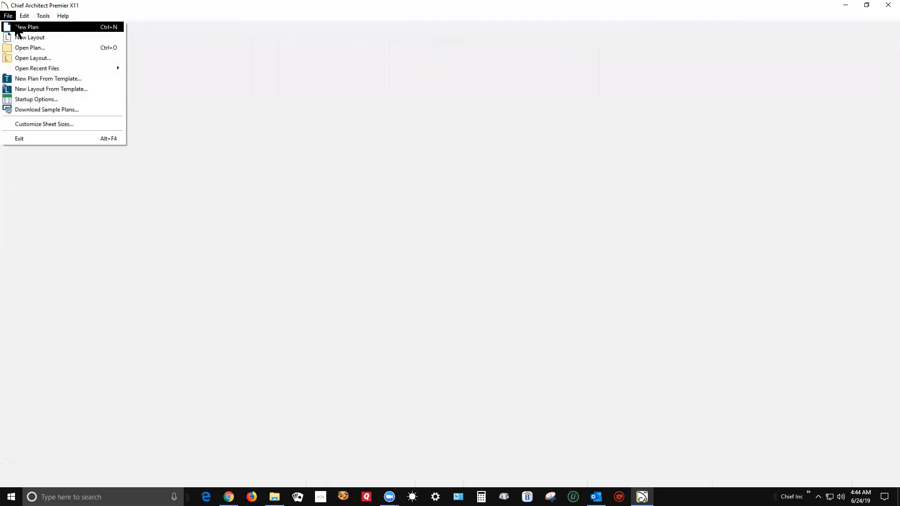
left_click(49, 28)
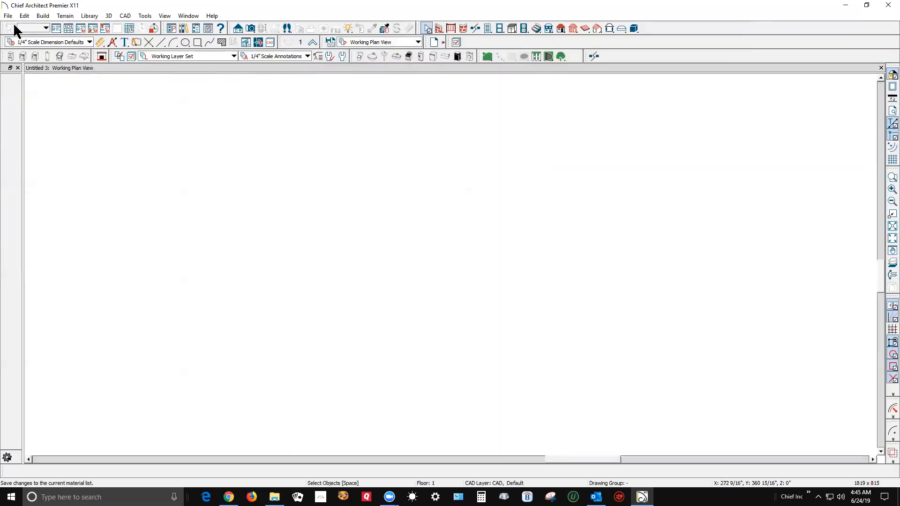
- Start saving the new plan and browse to the RR folder inside Archived plans and docs, Plans, X11
left_click(8, 16)
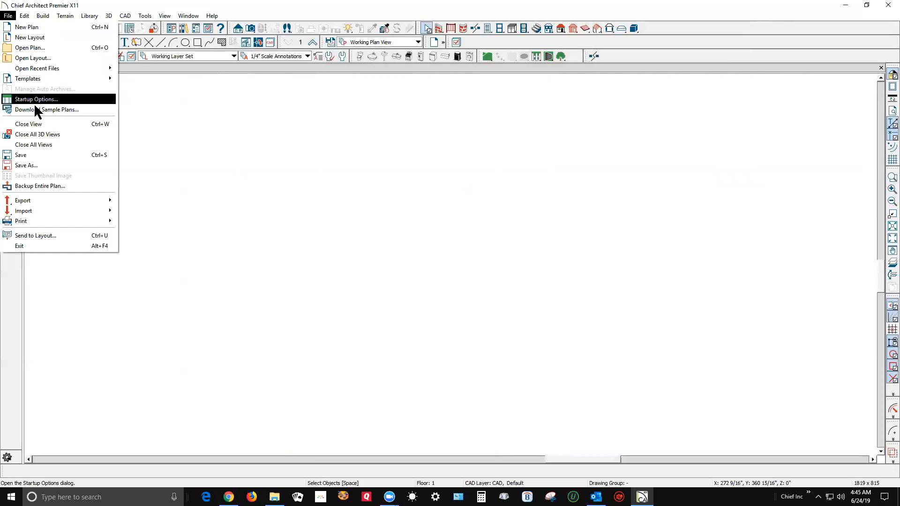
left_click(44, 157)
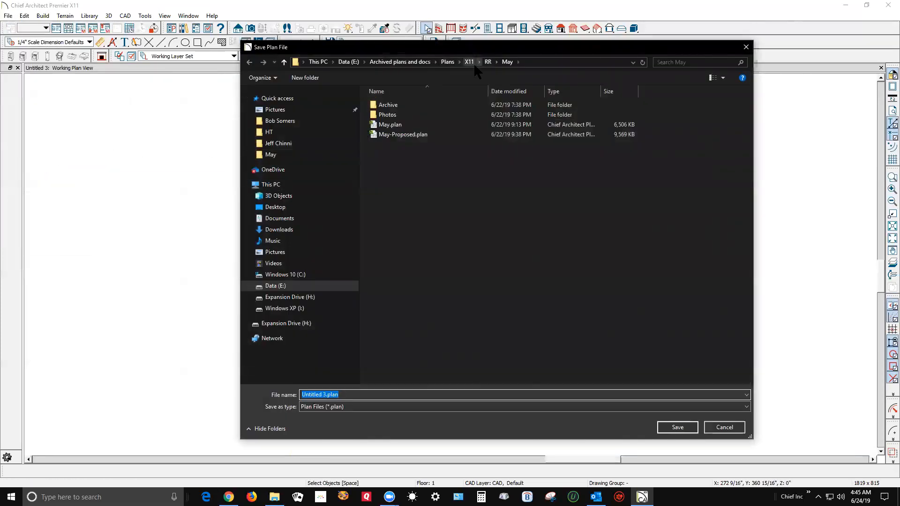
left_click(447, 61)
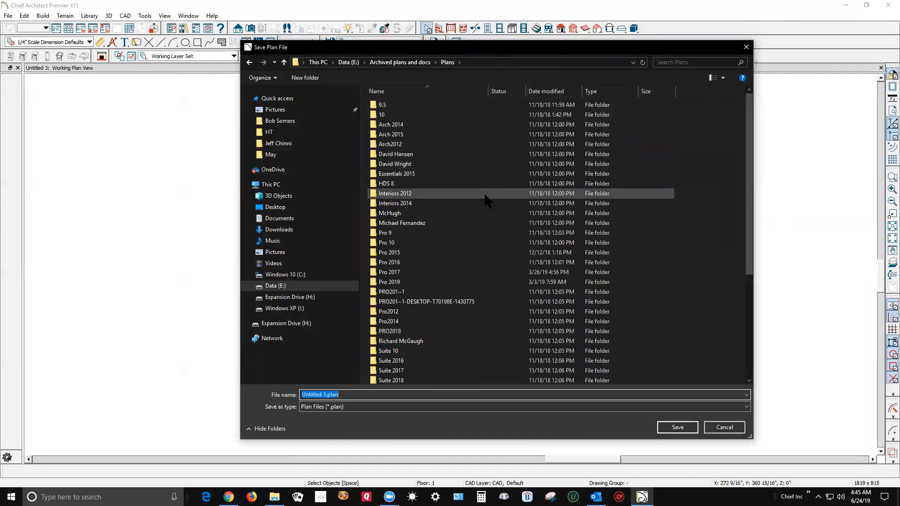
scroll(484, 197, "down", 5)
left_click(383, 379)
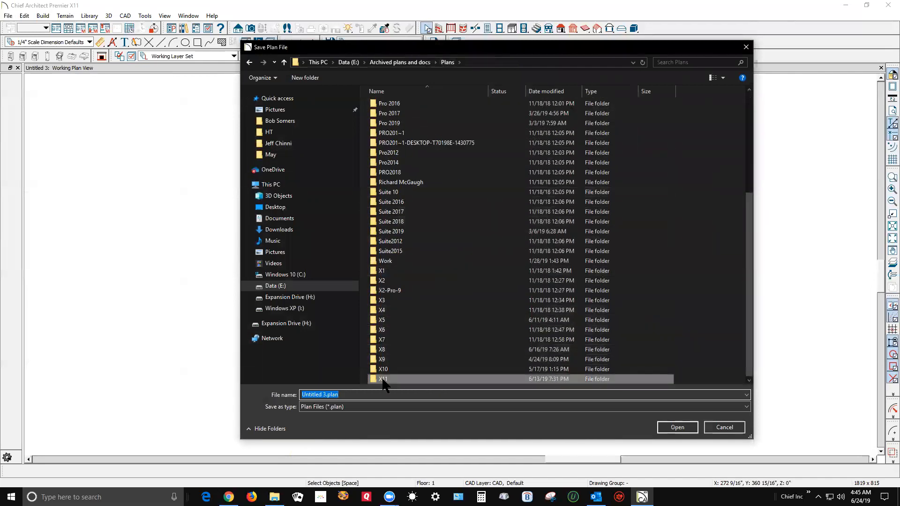
double_click(383, 379)
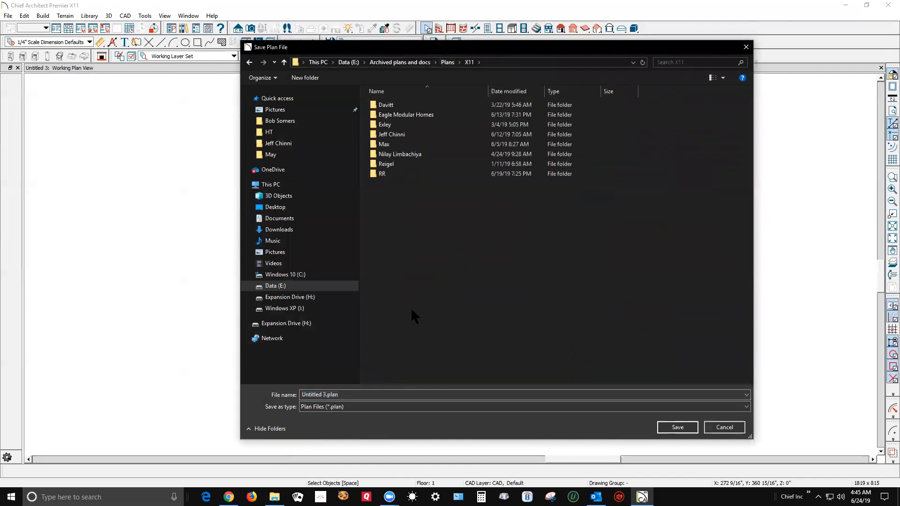
double_click(384, 174)
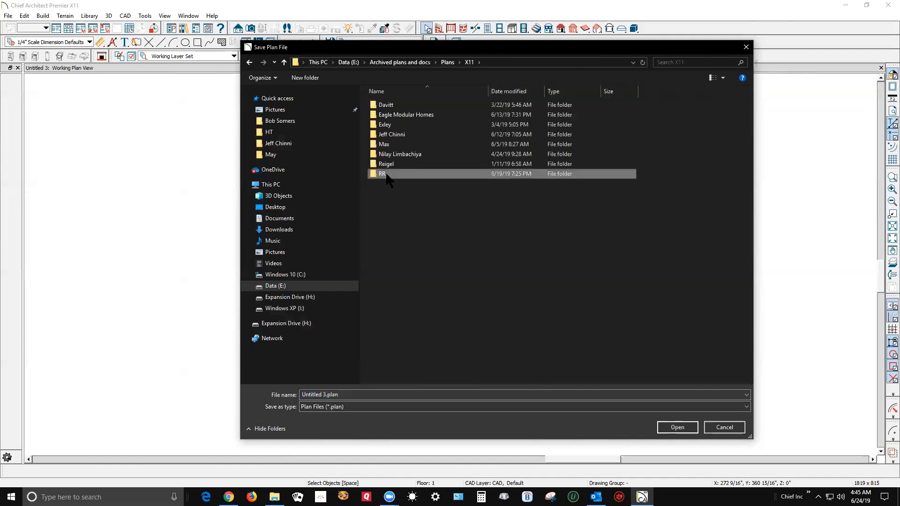
- Create a new folder named Client Name inside the RR folder
right_click(393, 305)
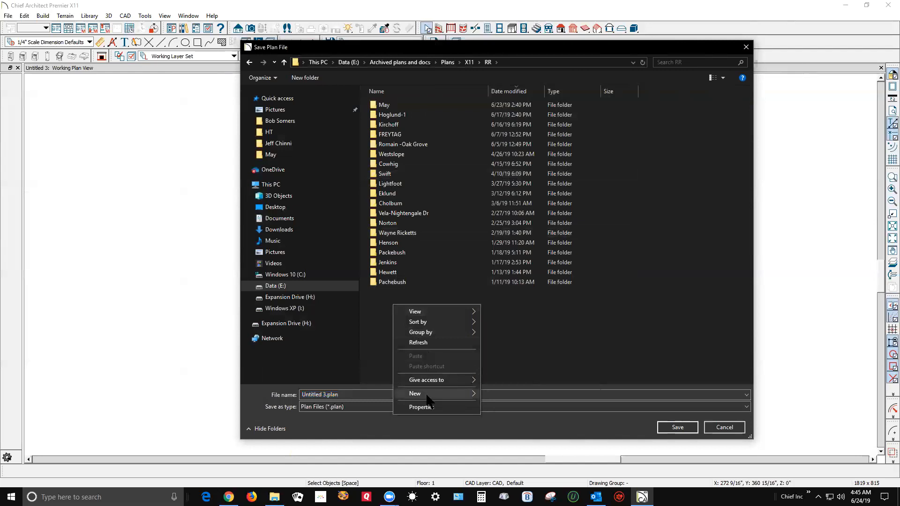
mouse_move(432, 398)
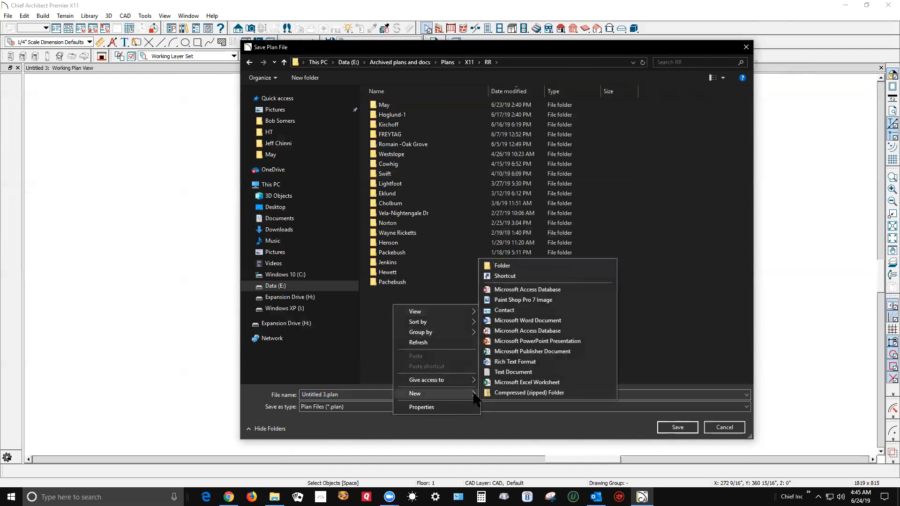
left_click(502, 266)
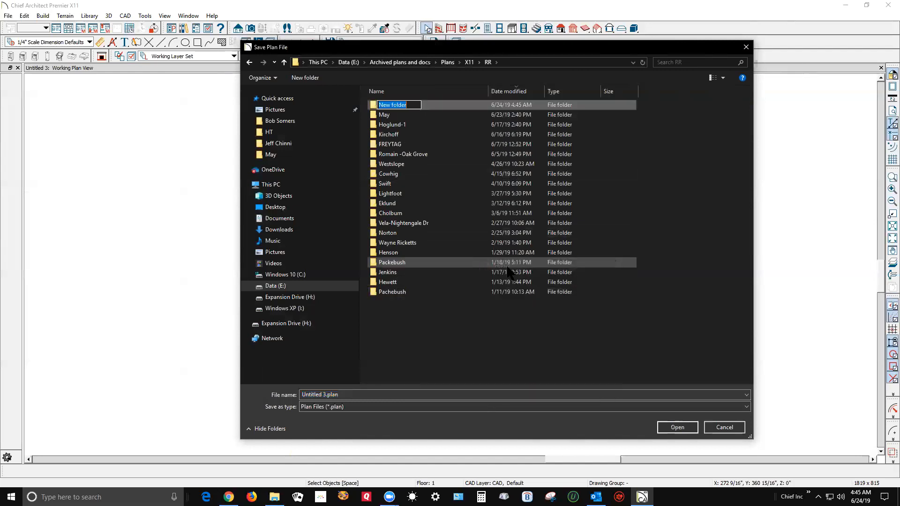
type("C")
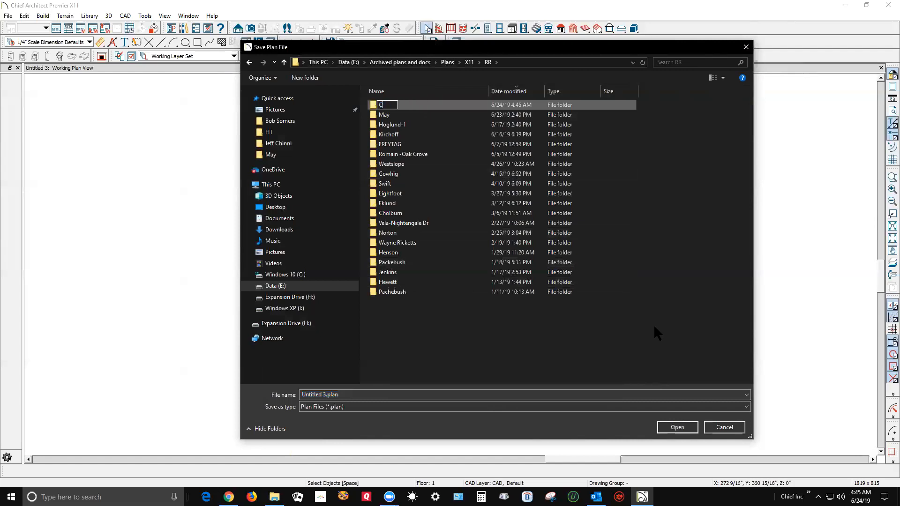
type("lient Name")
key("Return")
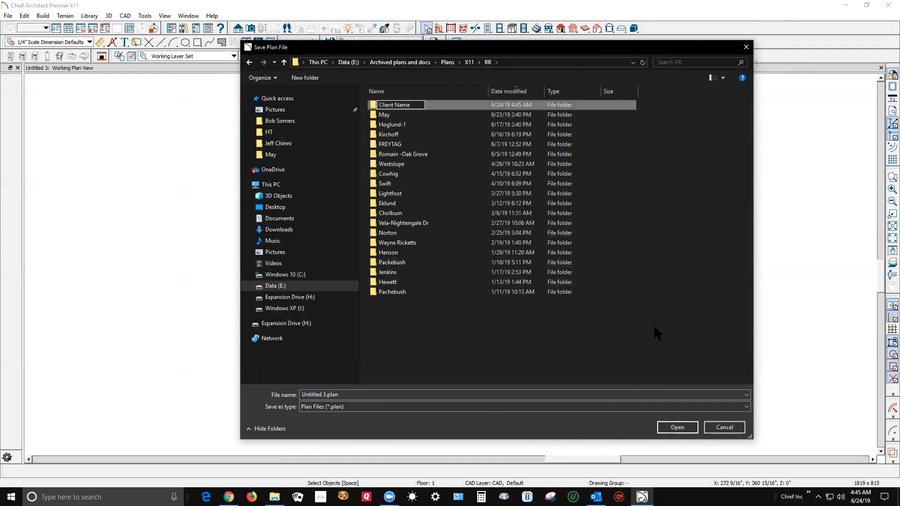
- Enter Client Name - As Built as the plan's file name in the Client Name folder, and cancel the save dialog
double_click(395, 106)
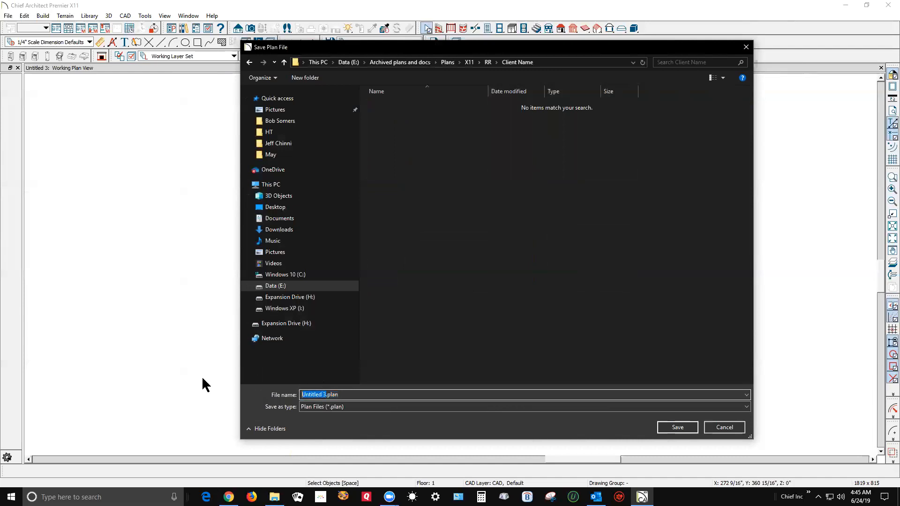
type("Client Name - As Built")
left_click(740, 429)
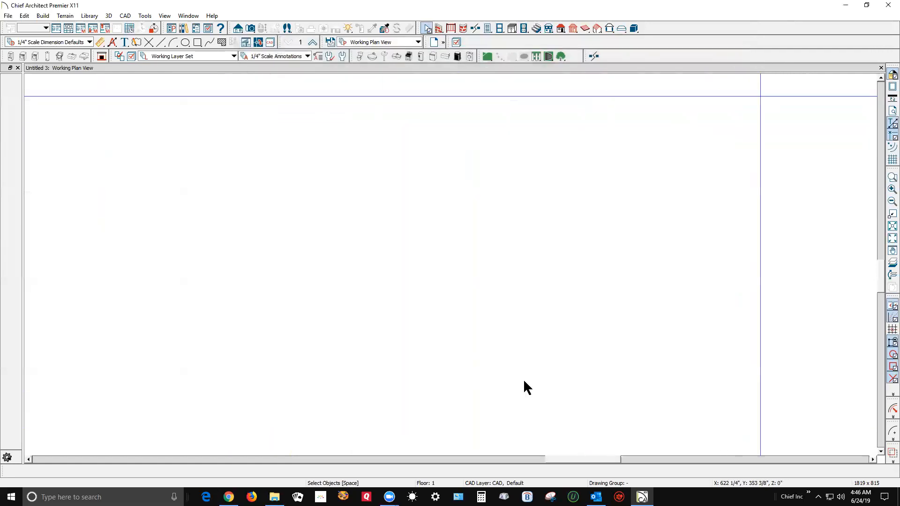
- Switch to File Explorer and open the X11 folder inside the archived Plans folder
left_click(275, 496)
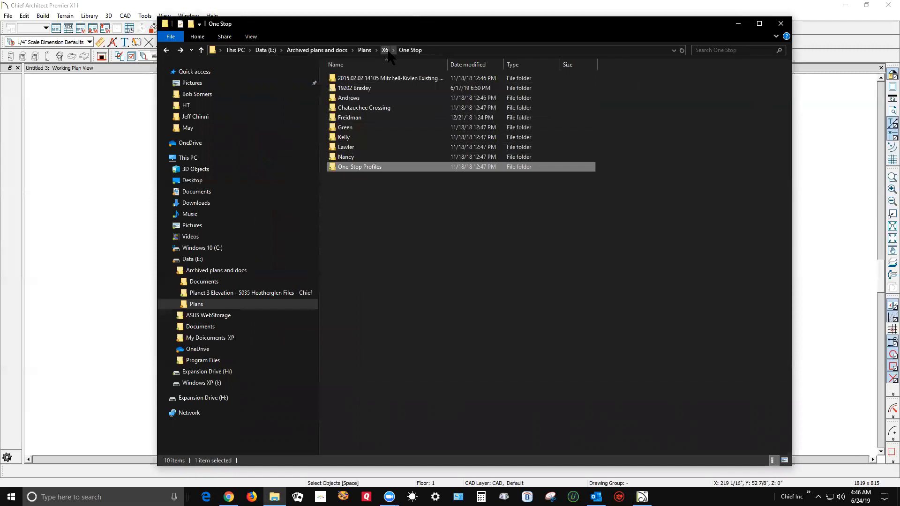
left_click(371, 53)
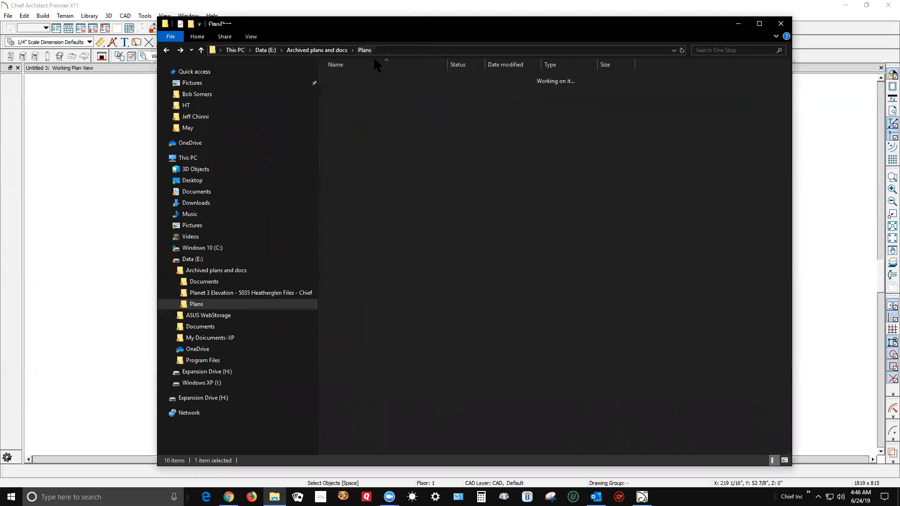
scroll(385, 224, "down", 2)
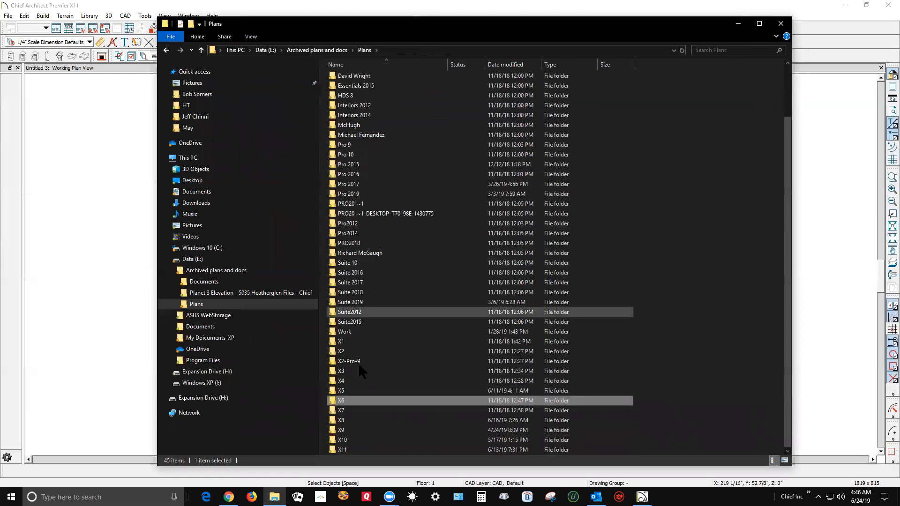
double_click(351, 447)
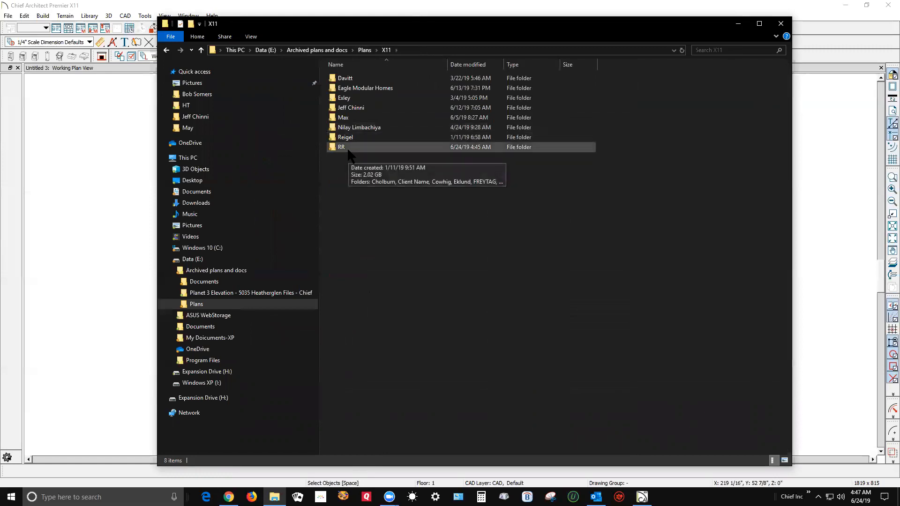
- Examine how the projects in the X11 folder are separated into client and company folders
left_click(375, 134)
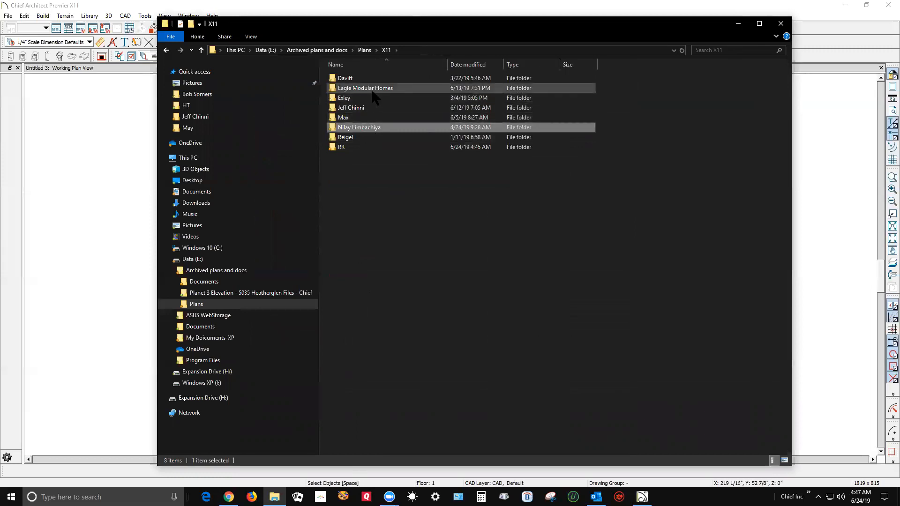
left_click(358, 80)
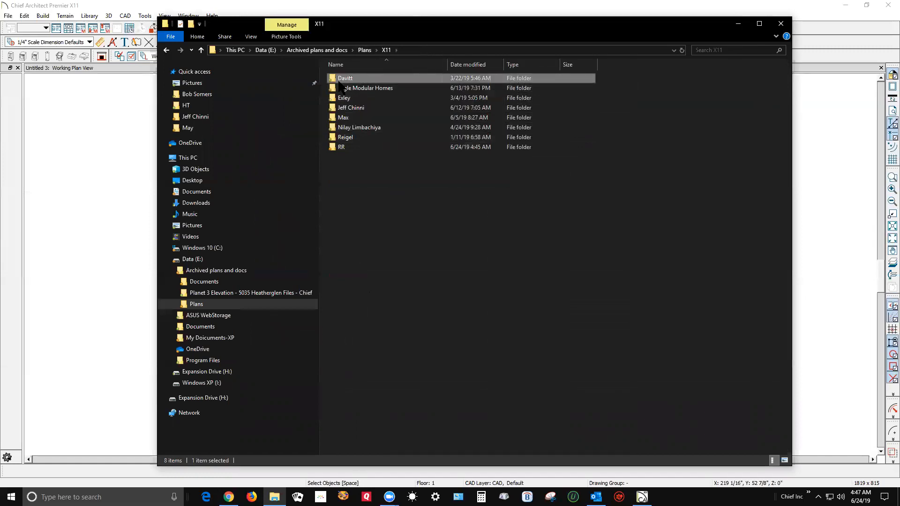
left_click(347, 149)
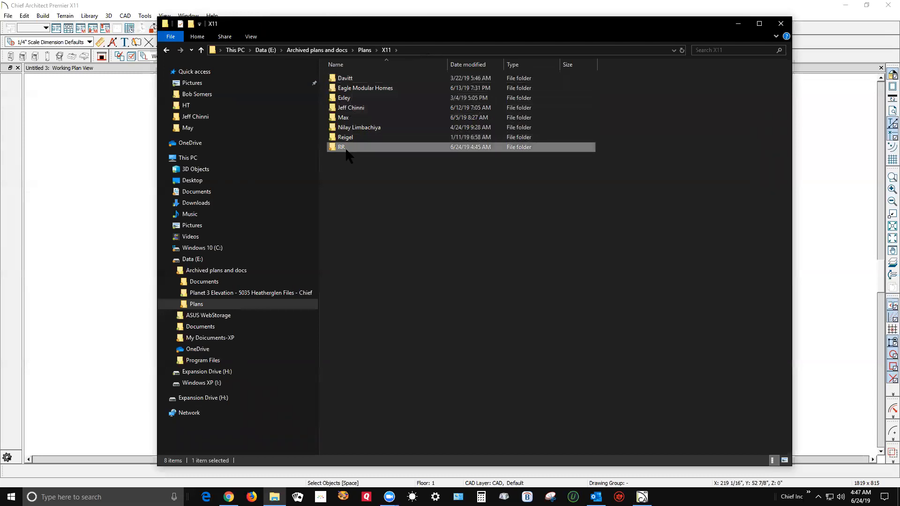
left_click(350, 119)
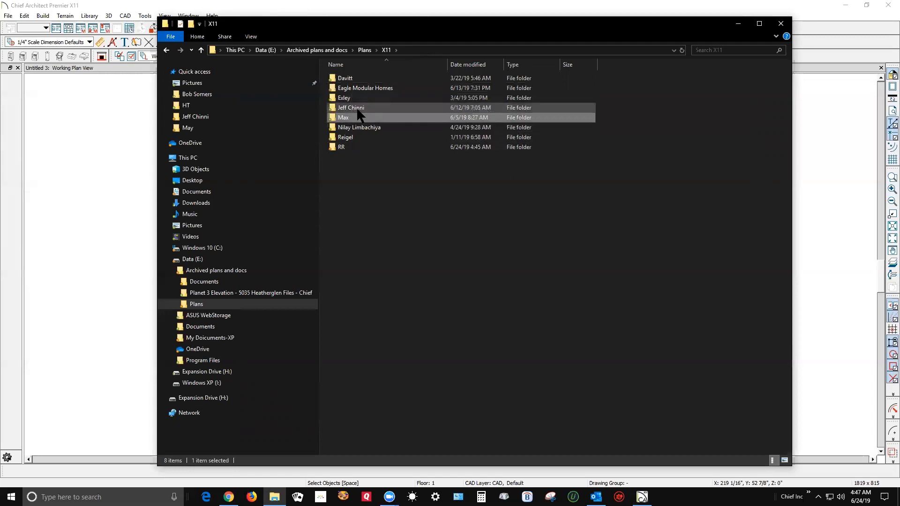
left_click(356, 107)
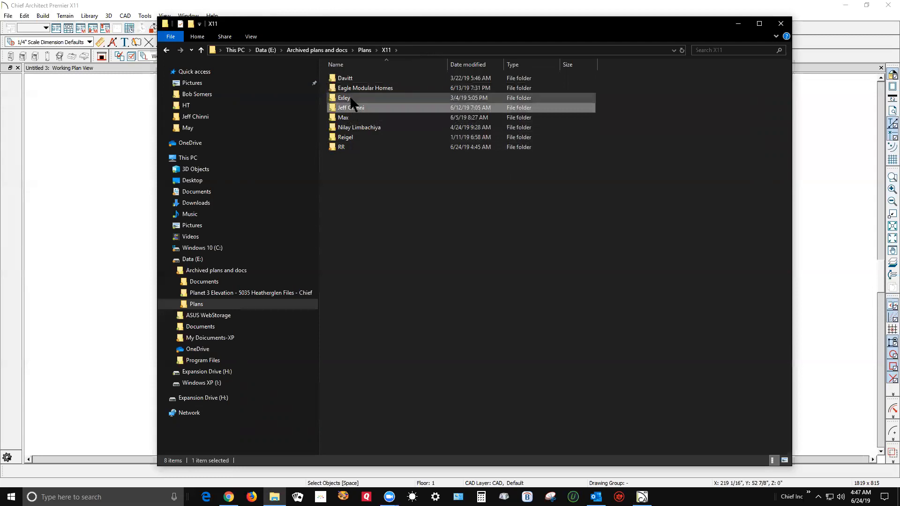
left_click(350, 97)
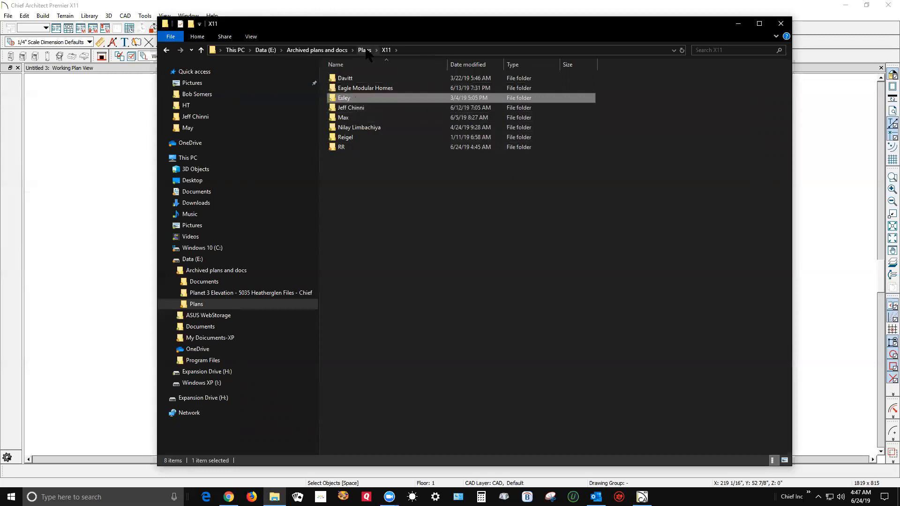
- Open the X8 folder in Plans, look through its client folders and return to the Plans folder
left_click(200, 50)
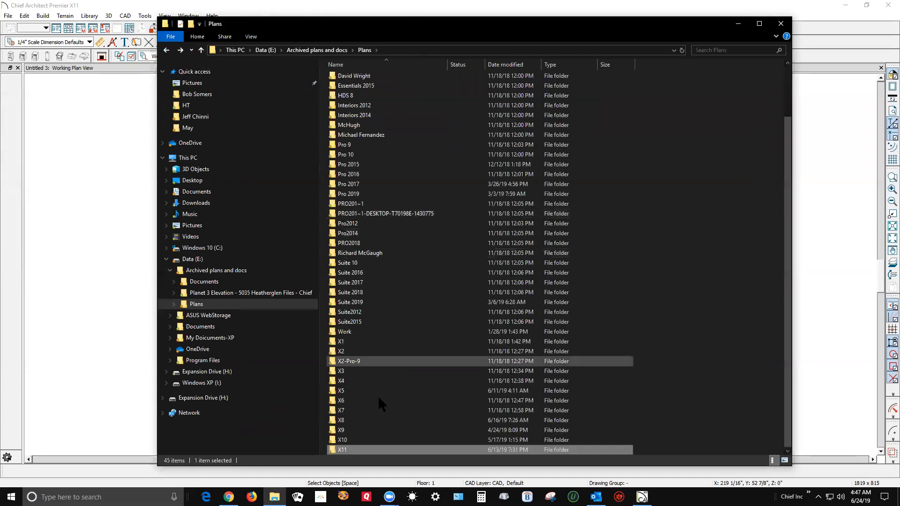
double_click(345, 418)
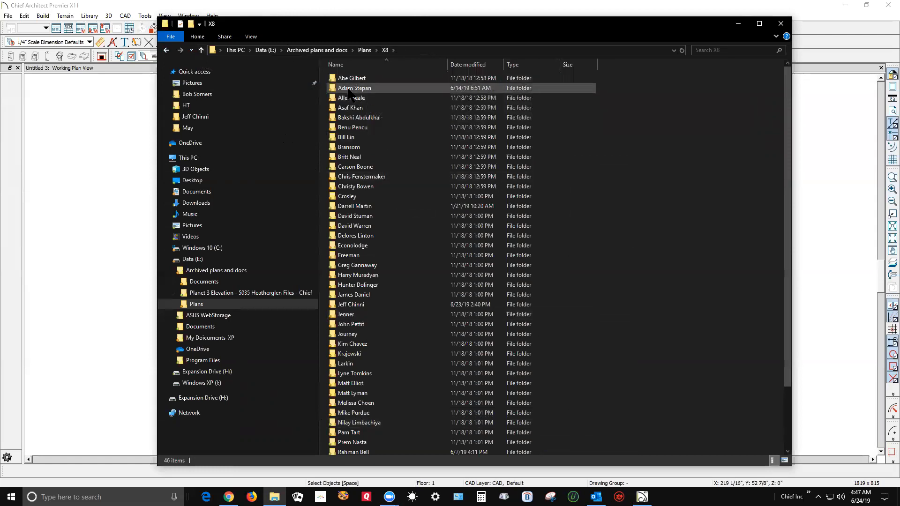
mouse_move(349, 93)
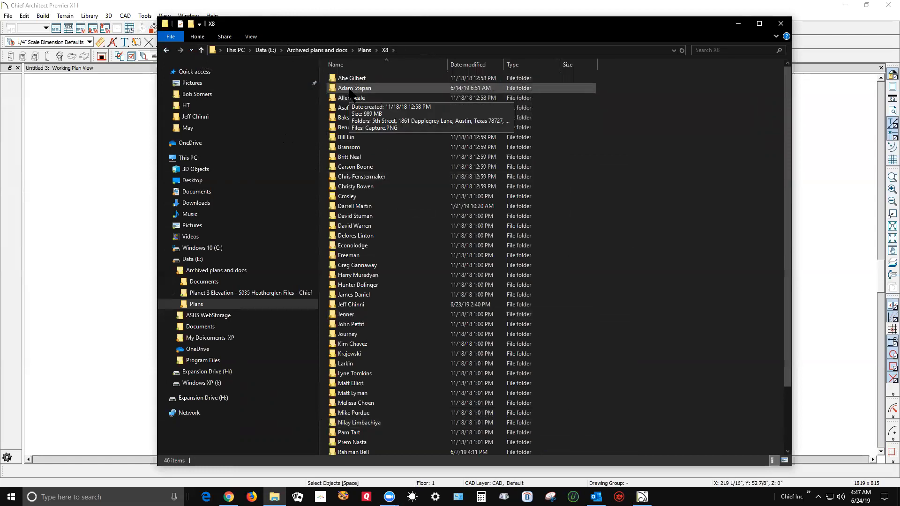
left_click(349, 90)
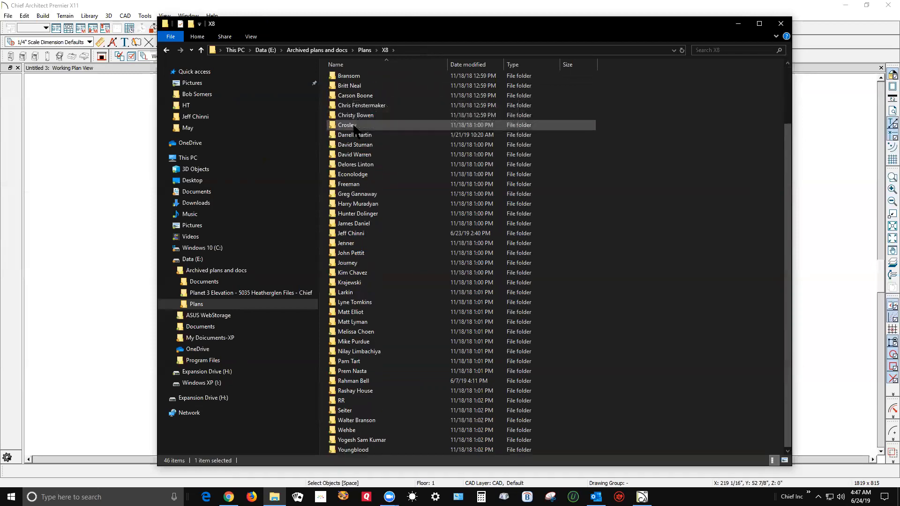
left_click(166, 51)
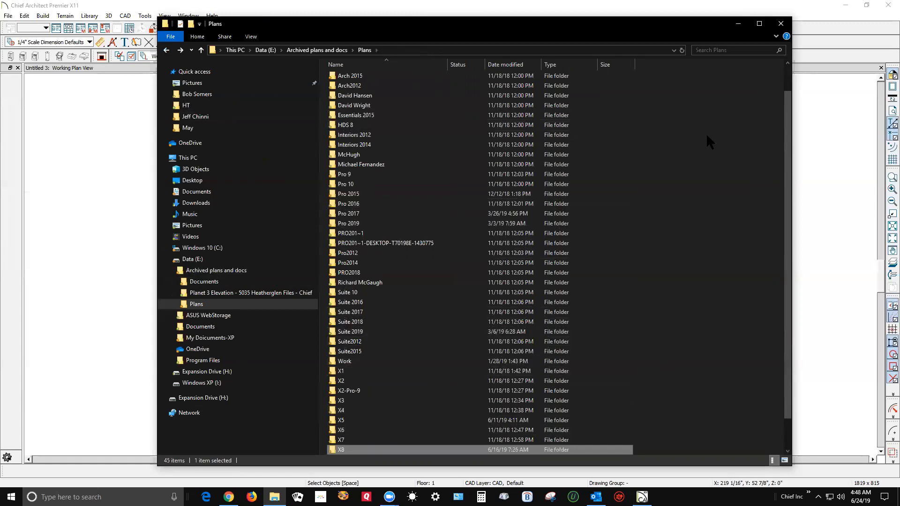
- Return to Chief Architect, create a new layout from the default layout template, and close it after viewing its title block
left_click(738, 24)
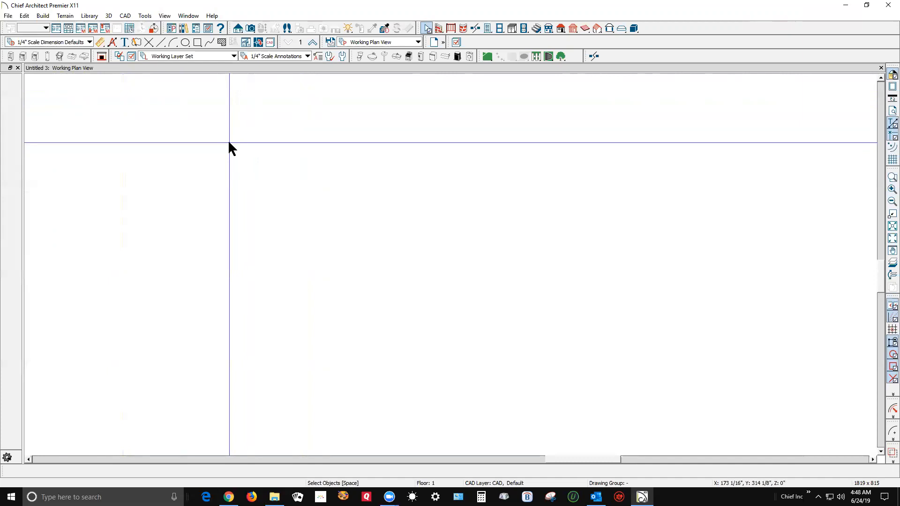
left_click(8, 16)
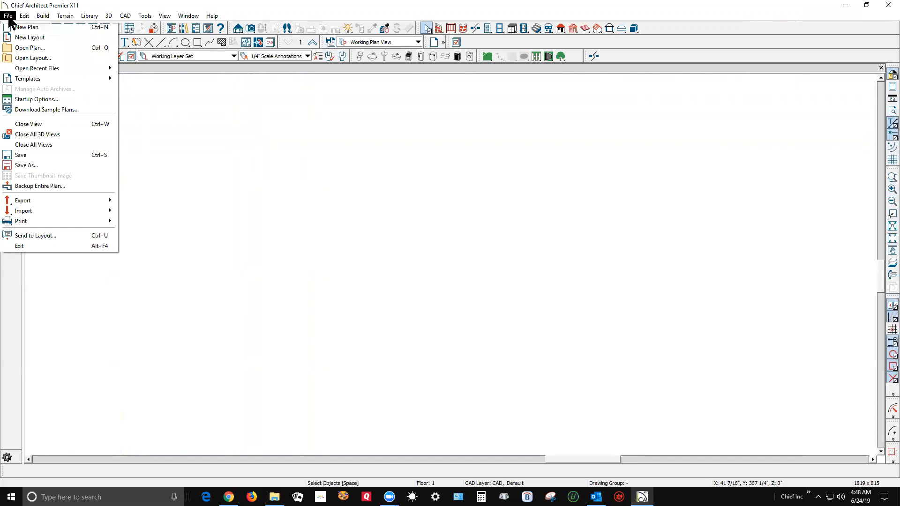
left_click(52, 41)
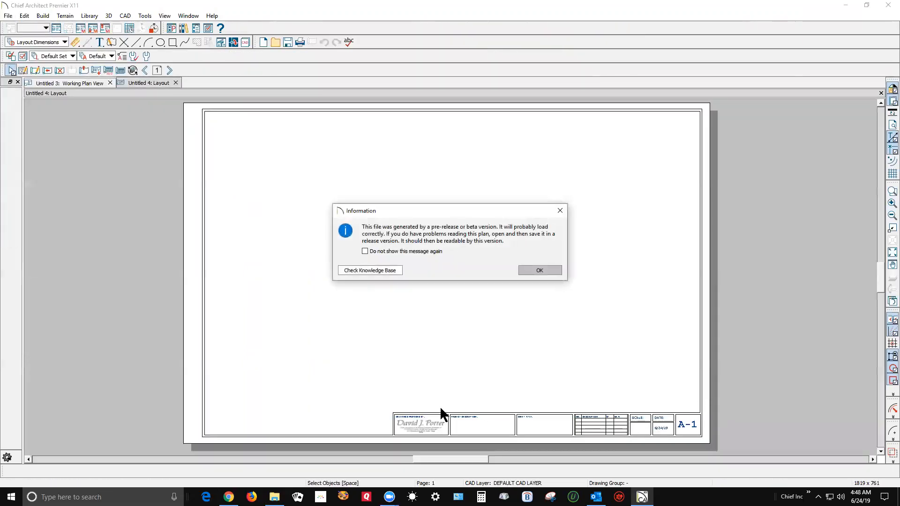
left_click(539, 270)
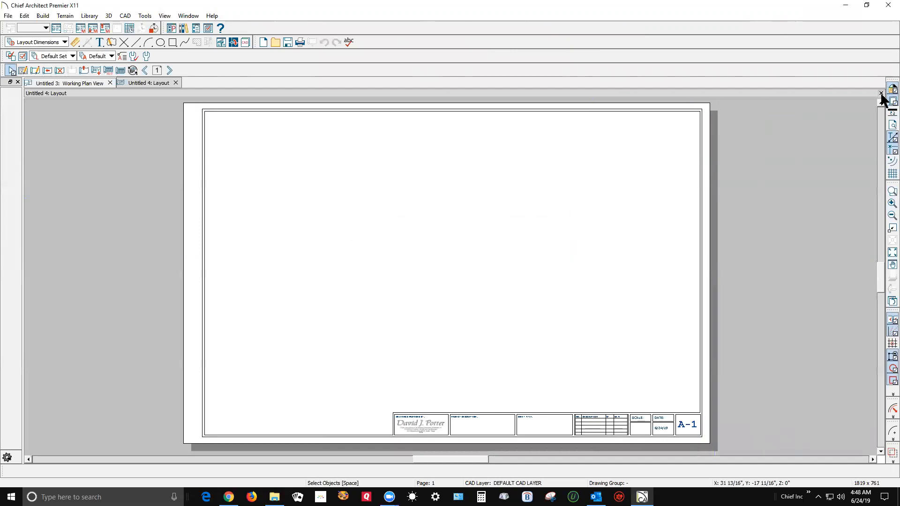
left_click(880, 93)
- Look up the default plan and layout templates in the New Plans preferences, browse the available layout templates, and cancel
left_click(21, 17)
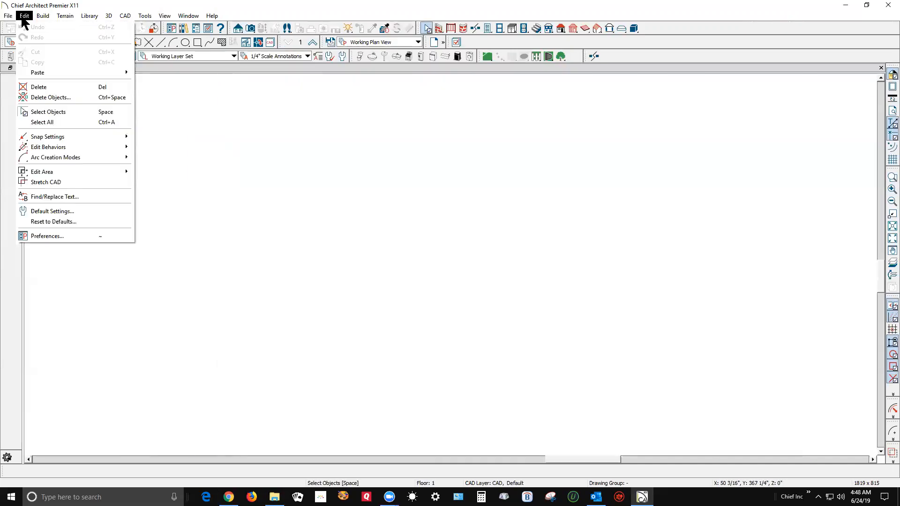
left_click(70, 236)
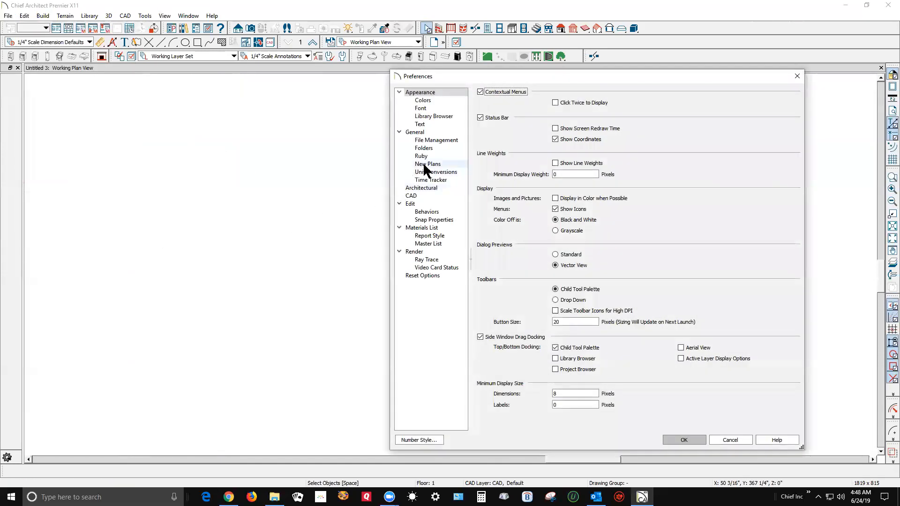
left_click(428, 164)
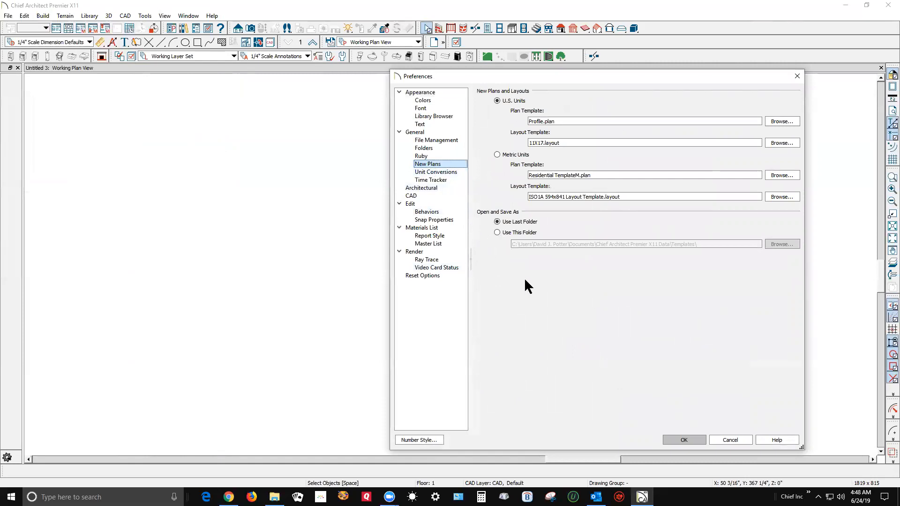
left_click(559, 123)
left_click(777, 143)
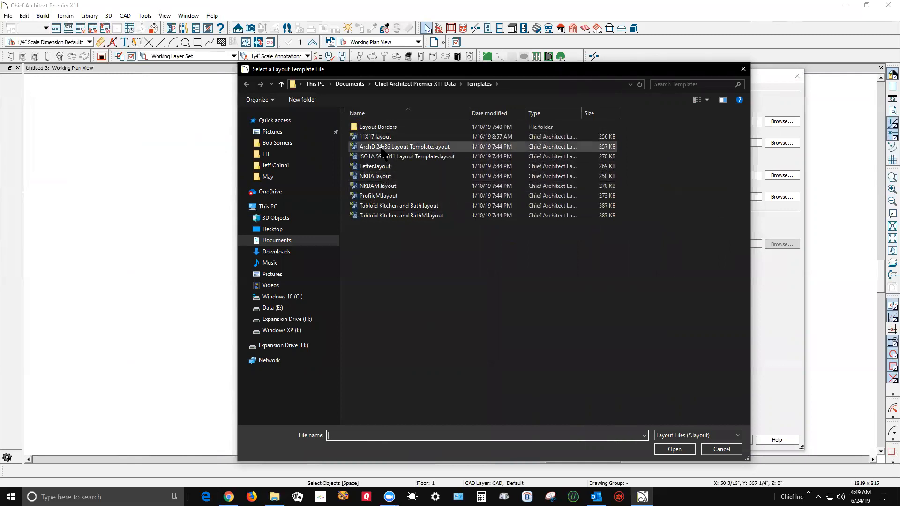
left_click(716, 450)
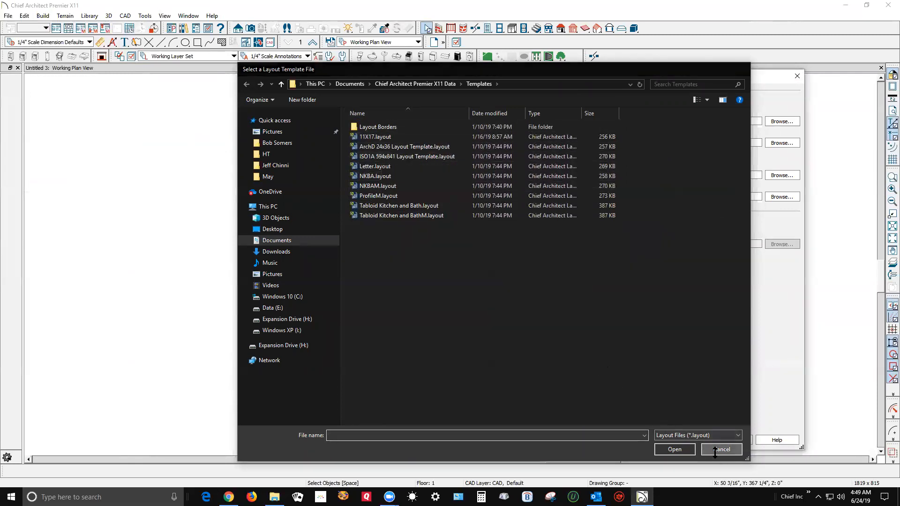
left_click(728, 438)
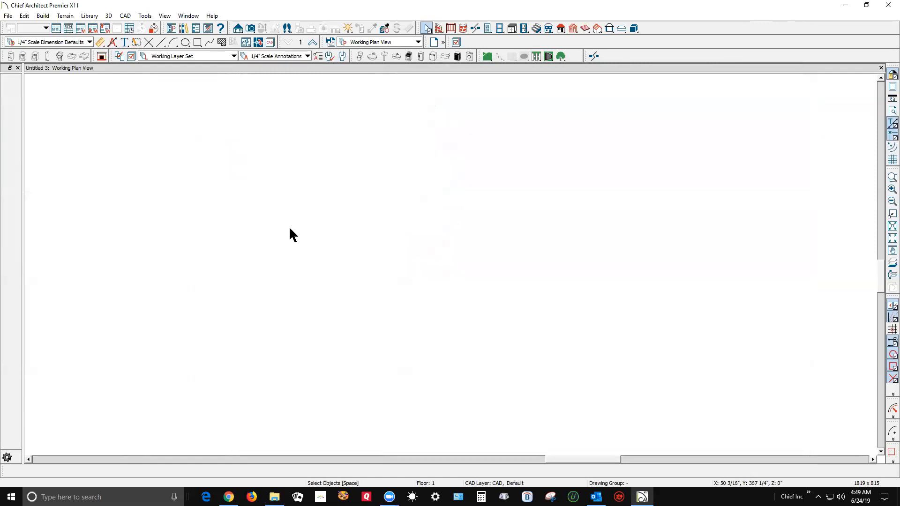
- Start opening an existing layout and browse to the Templates folder within Chief Architect Premier X11 Data in Documents
left_click(8, 16)
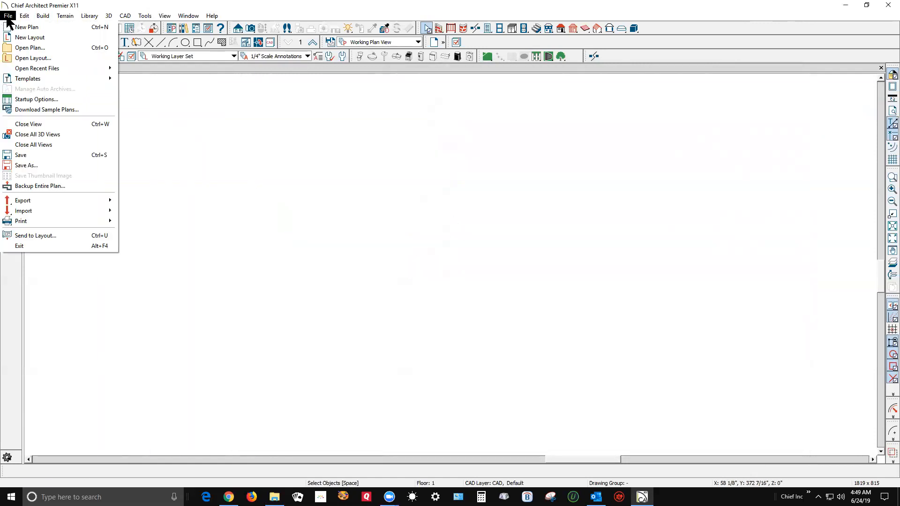
left_click(44, 59)
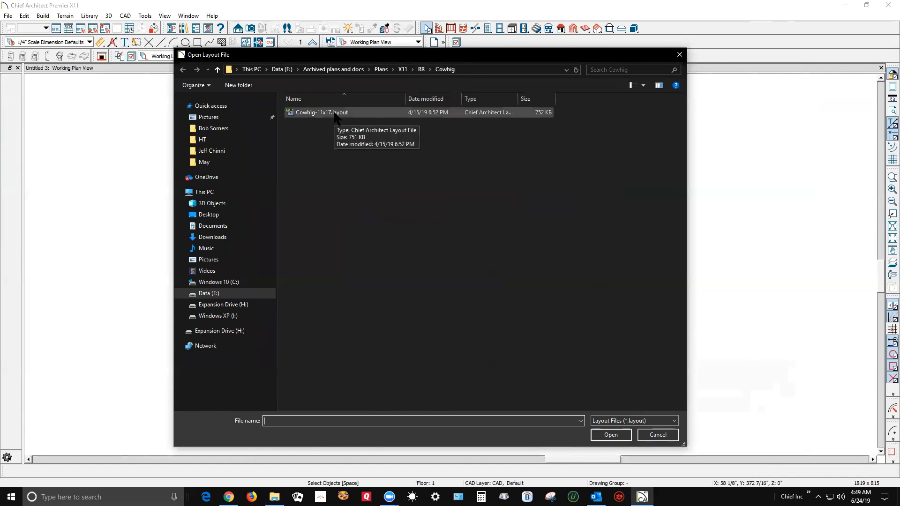
left_click(203, 225)
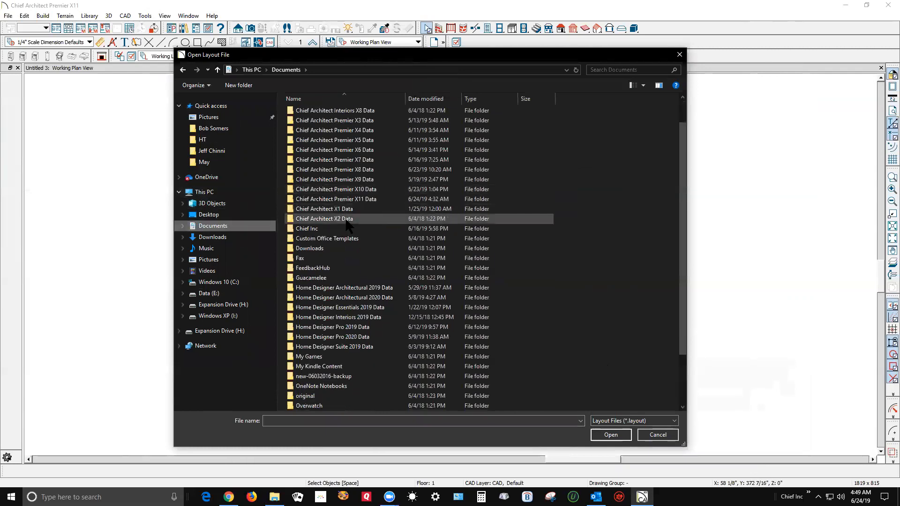
scroll(351, 218, "up", 1)
left_click(370, 209)
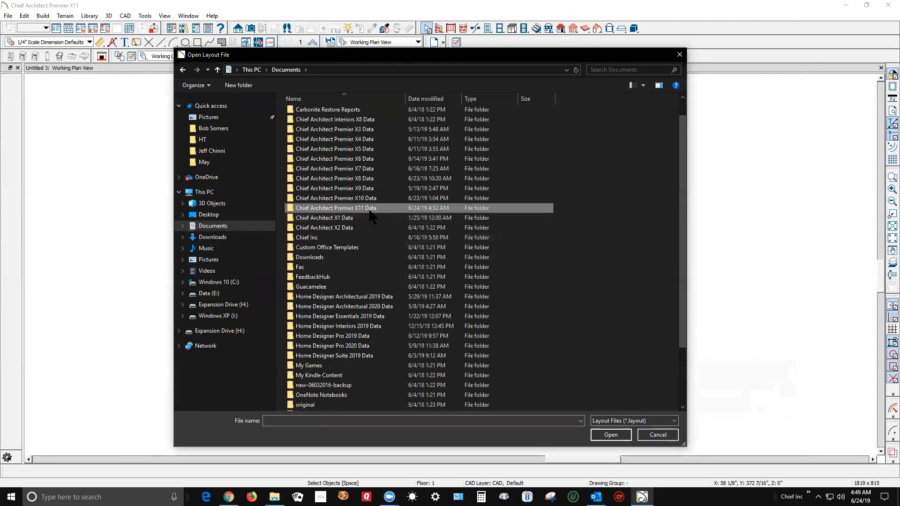
double_click(369, 210)
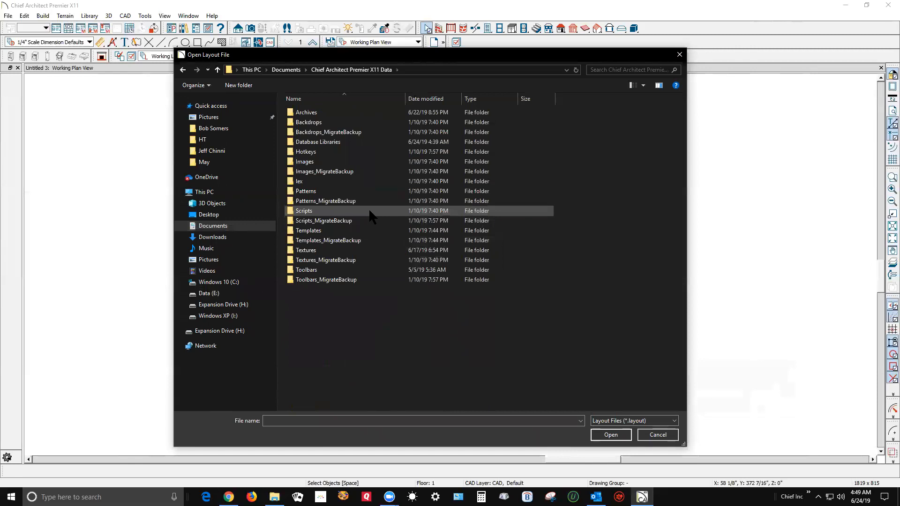
double_click(332, 230)
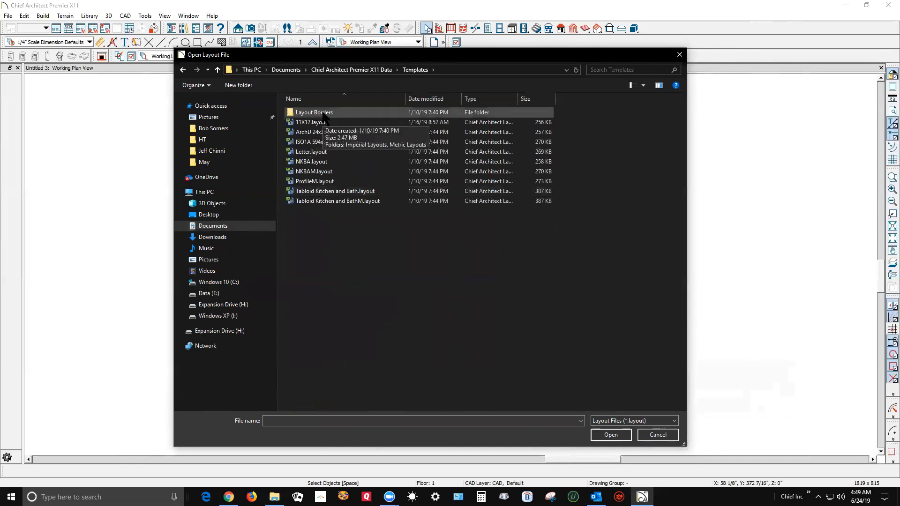
- Open Arch-D DJP.layout from the Imperial Layouts folder inside Layout Borders and dismiss the beta version message
double_click(323, 115)
double_click(323, 116)
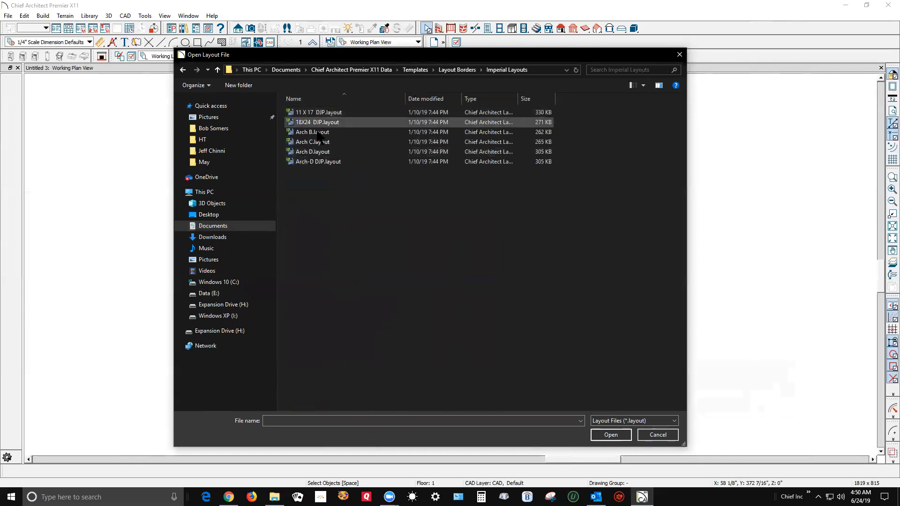
left_click(317, 163)
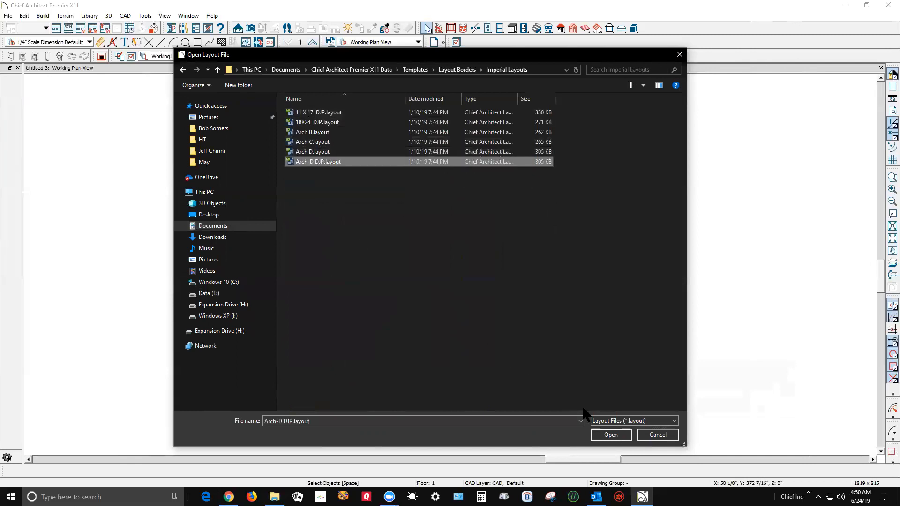
left_click(611, 435)
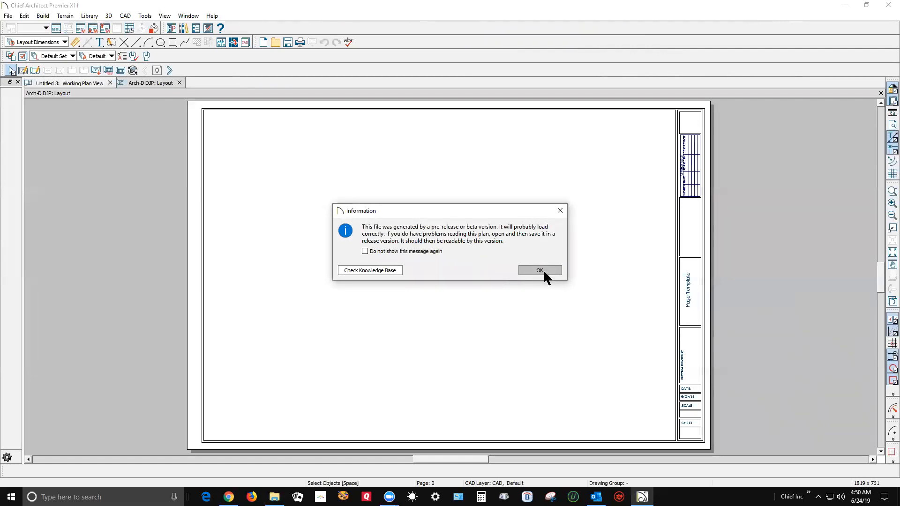
left_click(539, 271)
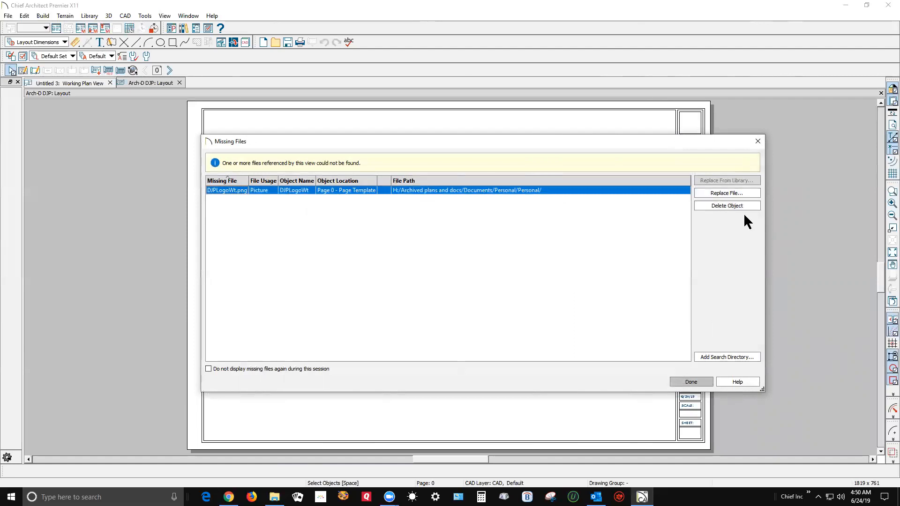
- Replace the missing title block picture with DJPLogoWt.png from Archived plans and docs > Documents > Personal > Personal on the Data (E:) drive
left_click(723, 195)
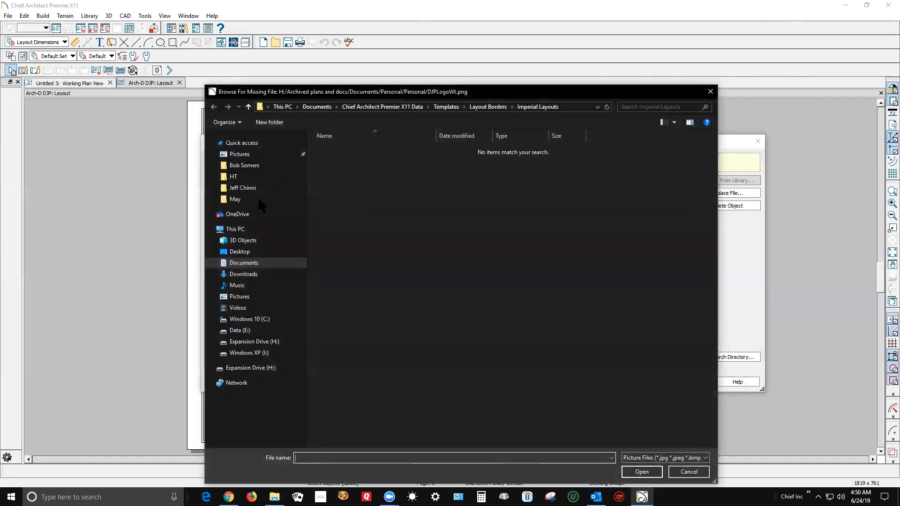
left_click(239, 330)
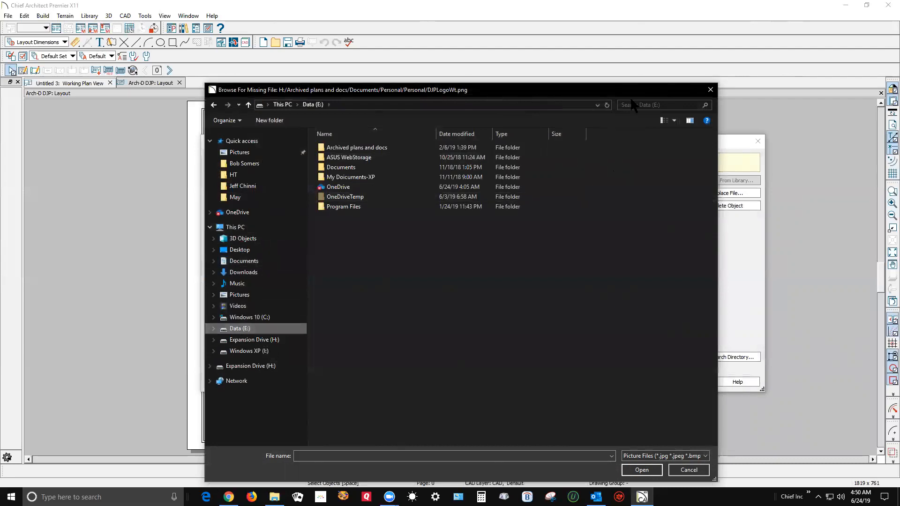
left_click_drag(630, 87, 676, 30)
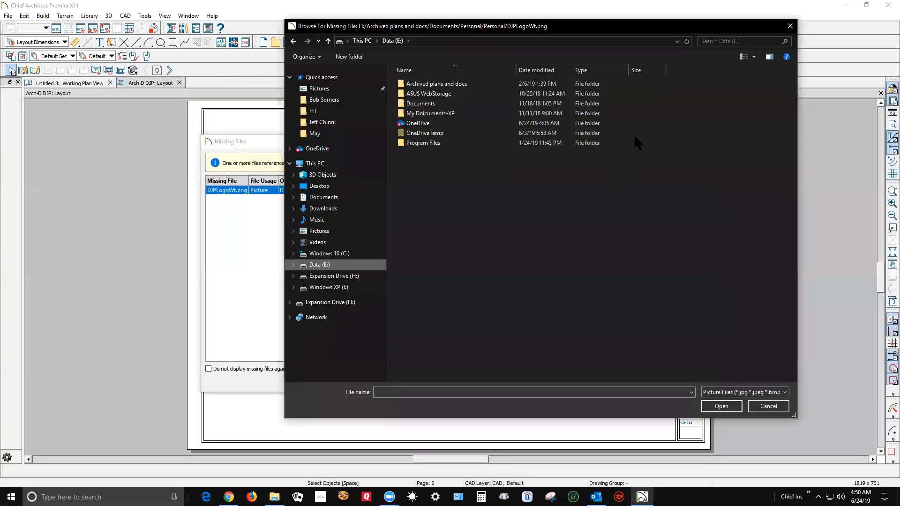
double_click(438, 85)
double_click(438, 85)
double_click(419, 103)
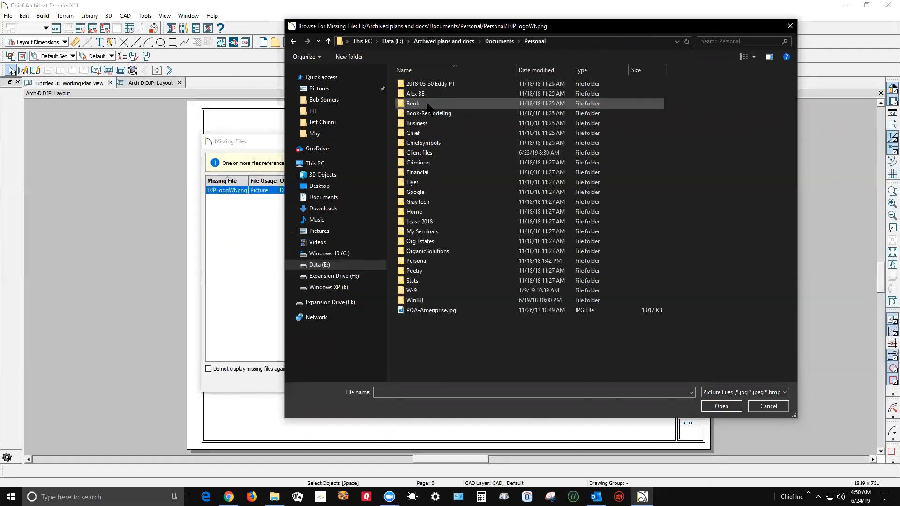
double_click(416, 260)
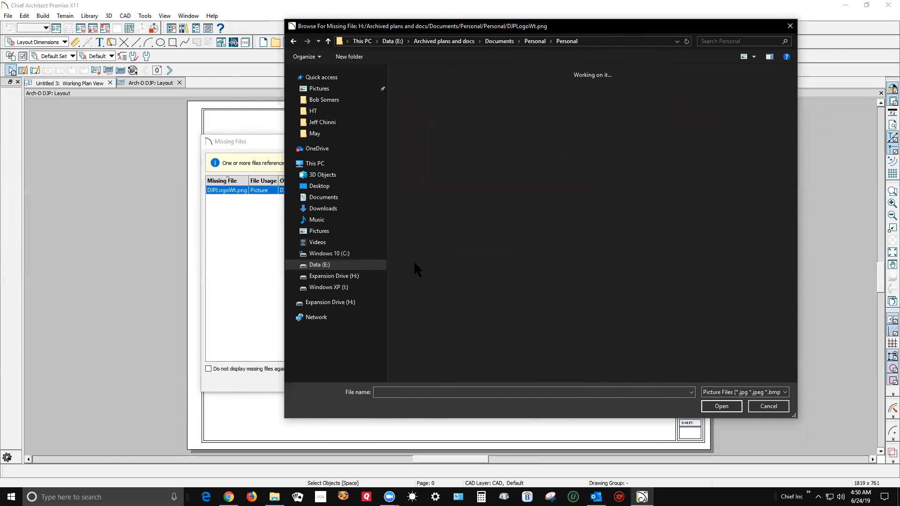
scroll(502, 173, "down", 3)
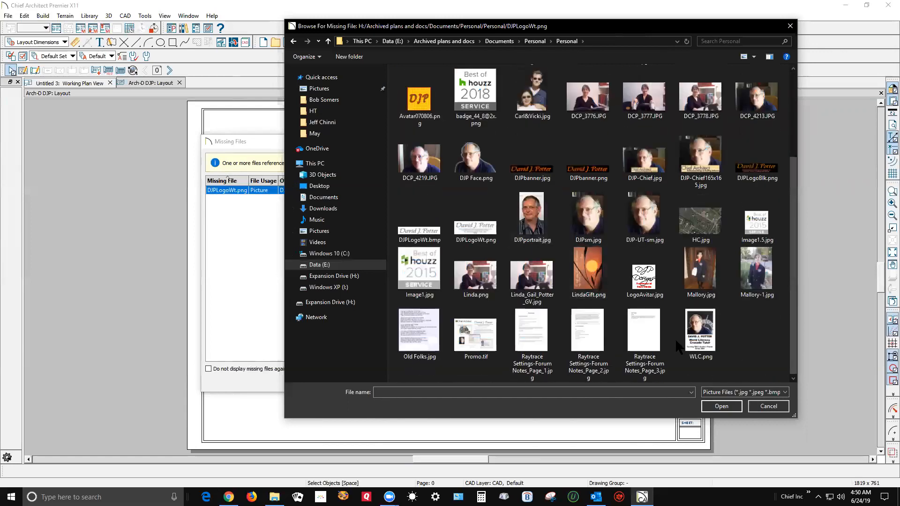
left_click(461, 240)
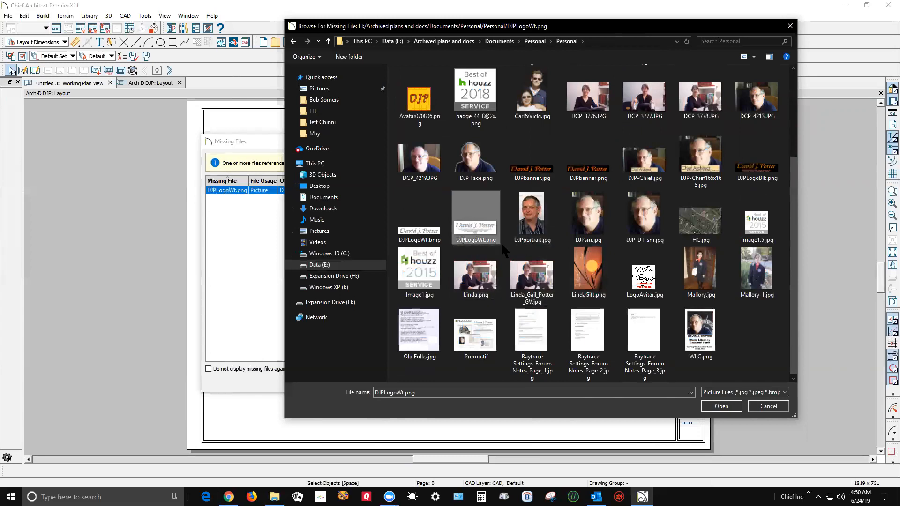
left_click(721, 406)
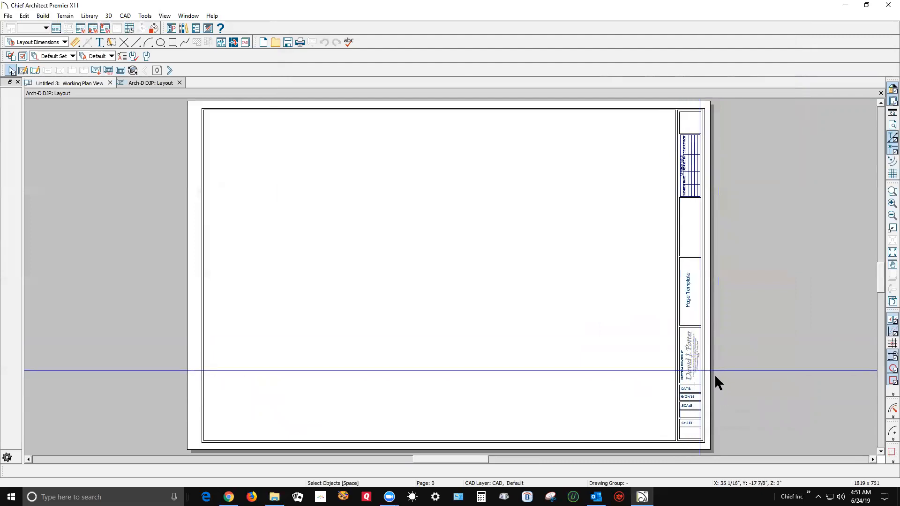
- Inspect the logo in the title block's Drawings Provided By box, and view the whole layout sheet
scroll(715, 374, "up", 2)
scroll(715, 374, "up", 3)
scroll(701, 373, "down", 3)
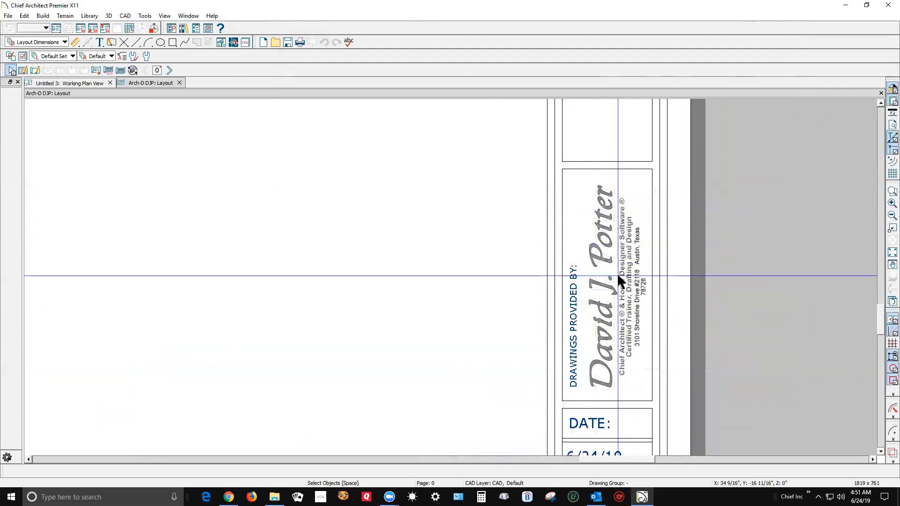
scroll(631, 281, "down", 3)
scroll(632, 281, "down", 4)
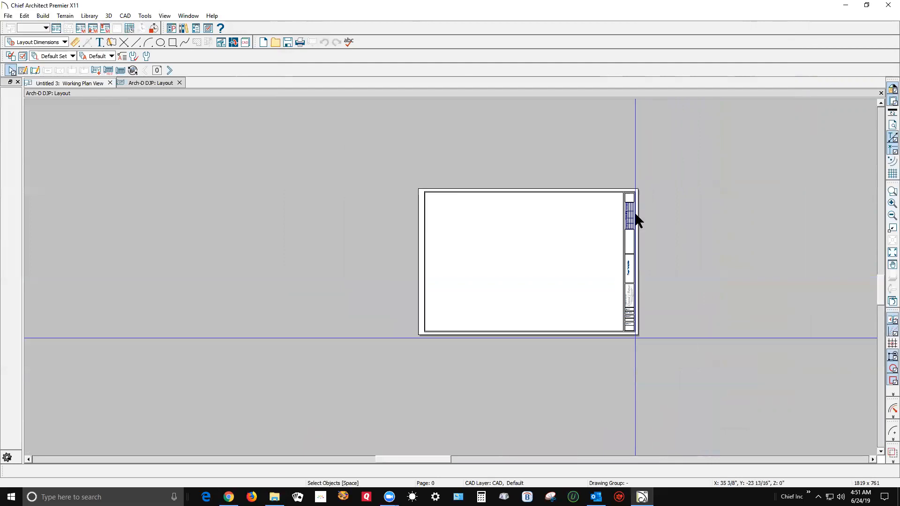
scroll(635, 220, "up", 3)
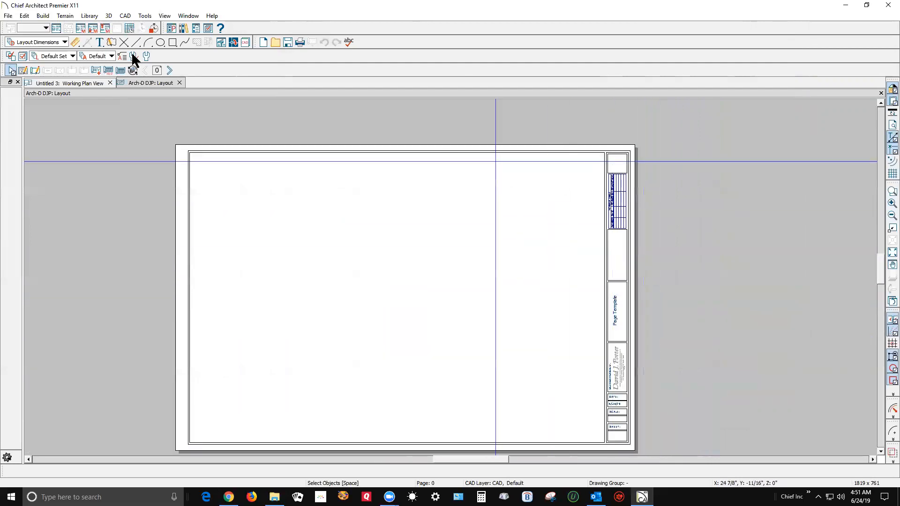
scroll(387, 152, "down", 1)
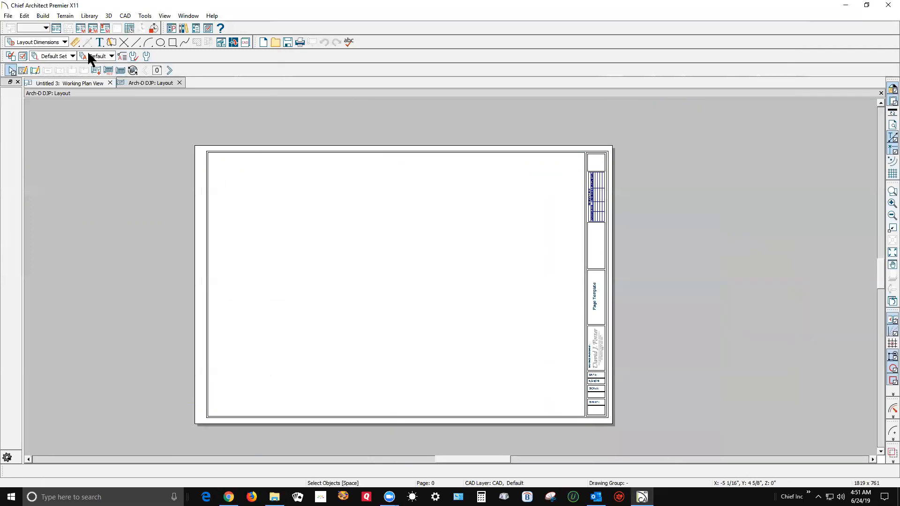
- Measure the layout sheet's width along its upper edge with the Tape Measure
left_click(74, 45)
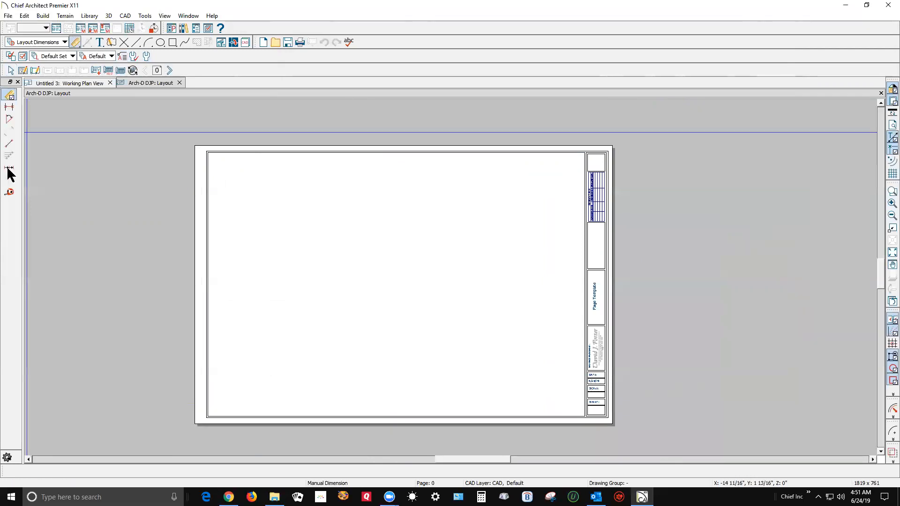
left_click(9, 192)
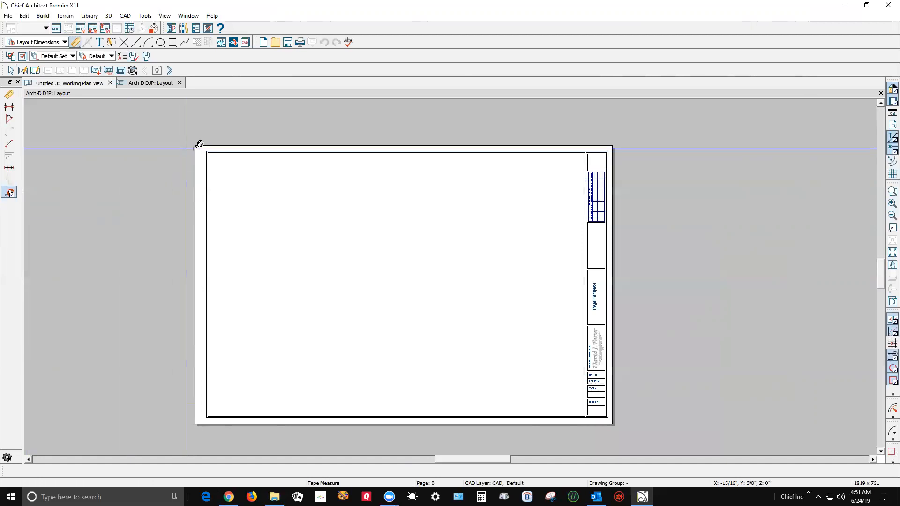
left_click_drag(194, 146, 612, 145)
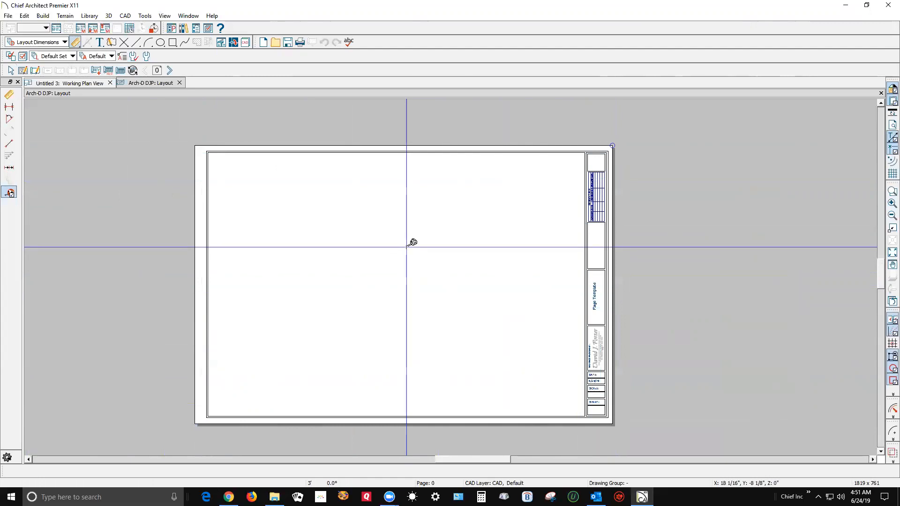
- Save the Arch-D DJP layout, accepting the notice that older versions cannot read it, and close the layout
left_click(8, 17)
left_click(8, 16)
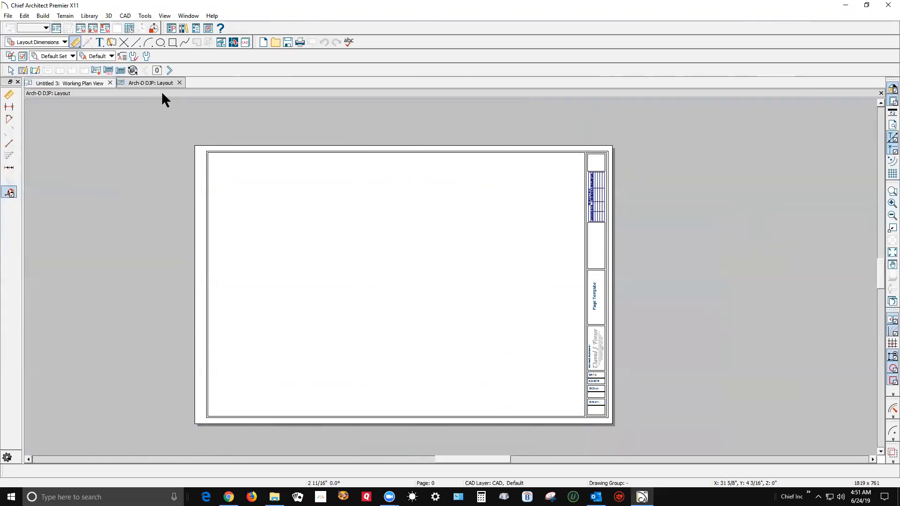
left_click(8, 15)
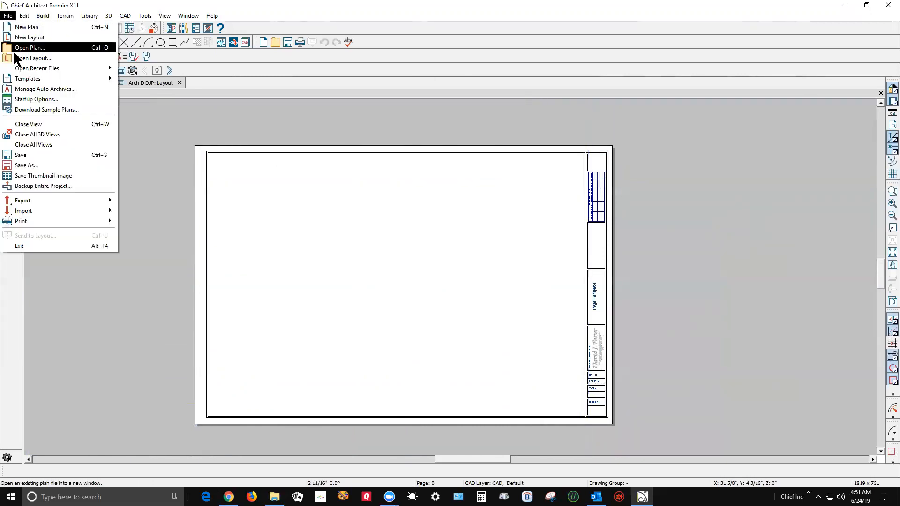
left_click(31, 166)
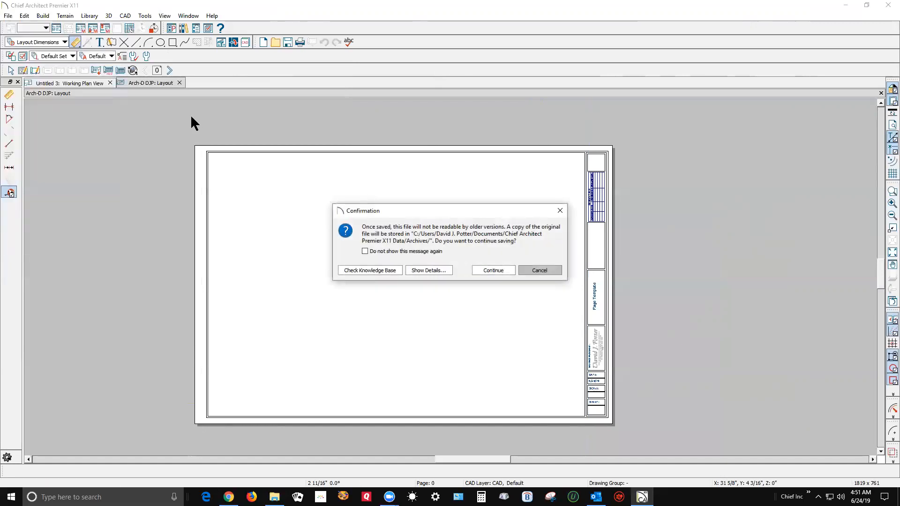
left_click(493, 271)
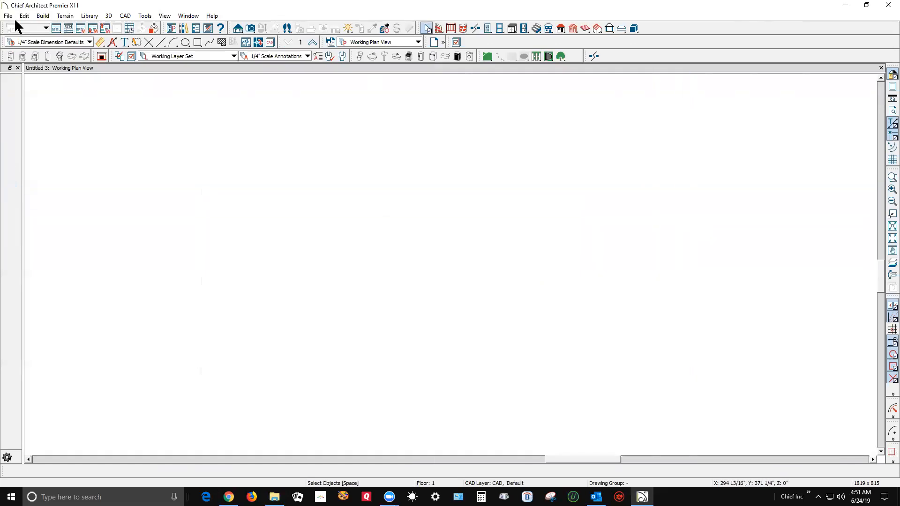
- Browse for a layout file to open in Documents > Chief Architect Premier X11 Data > Templates > Layout Borders > Imperial Layouts
left_click(13, 18)
left_click(7, 17)
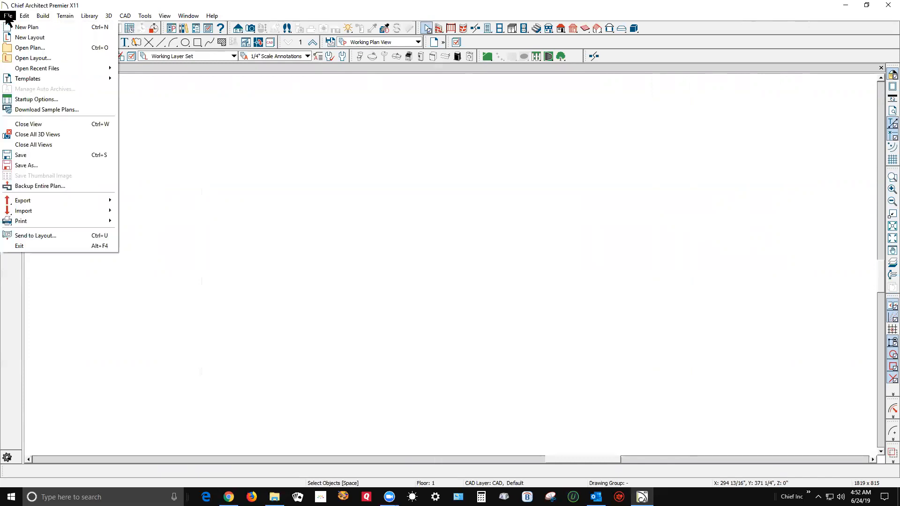
left_click(43, 59)
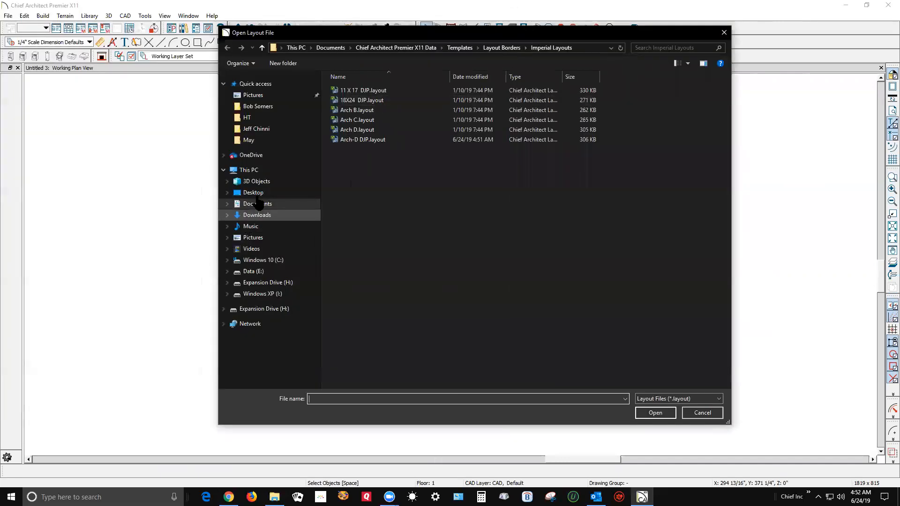
left_click(257, 203)
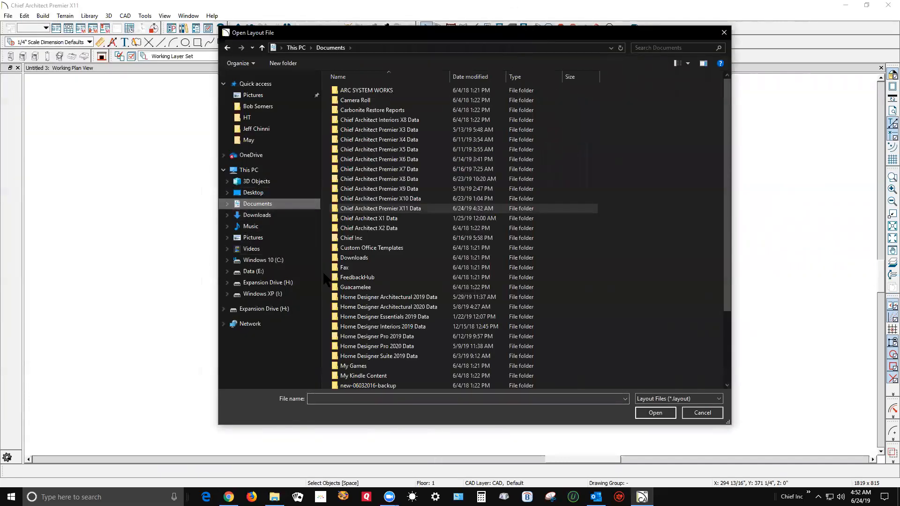
double_click(406, 210)
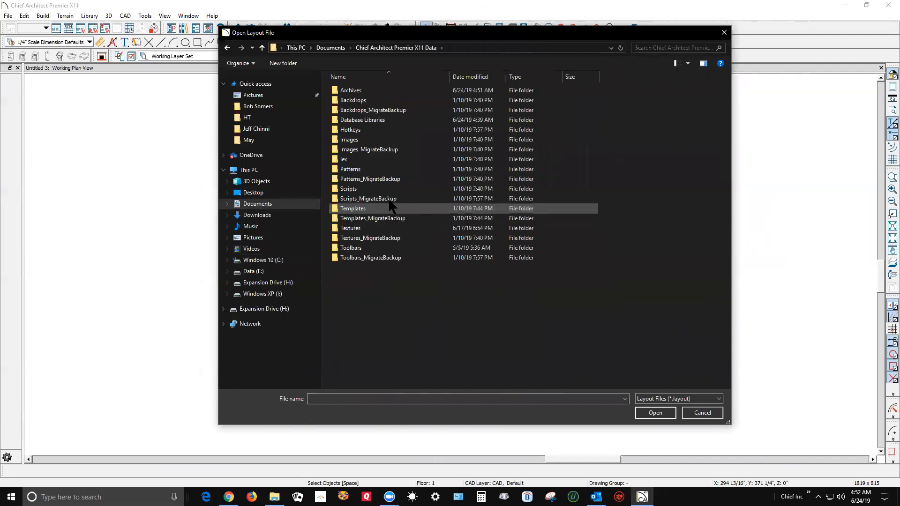
left_click(226, 48)
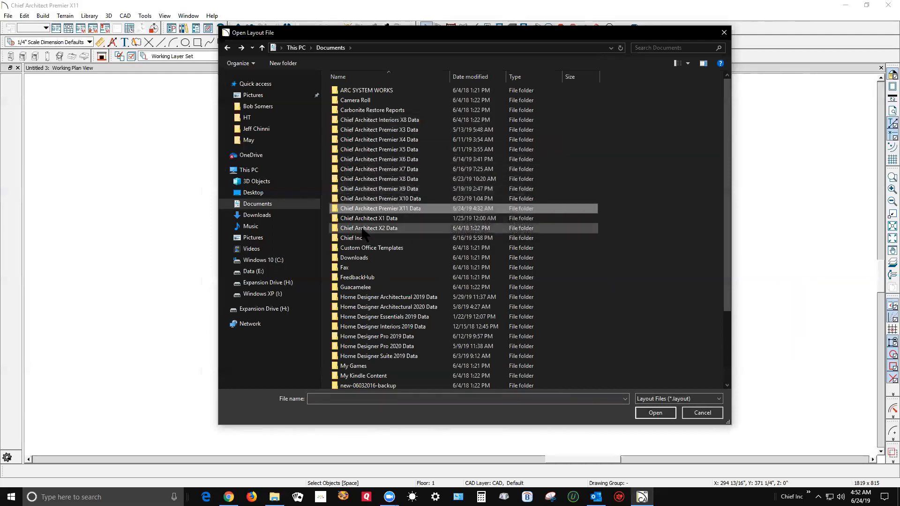
double_click(370, 208)
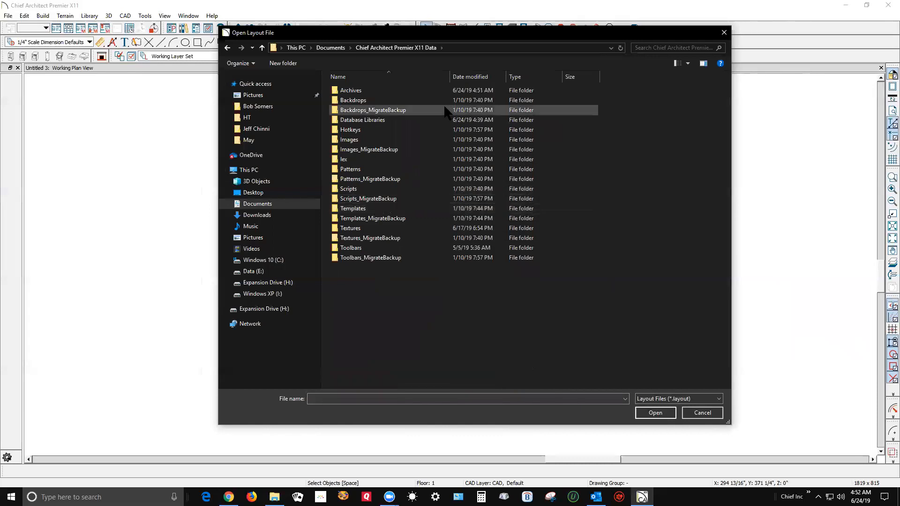
left_click(356, 210)
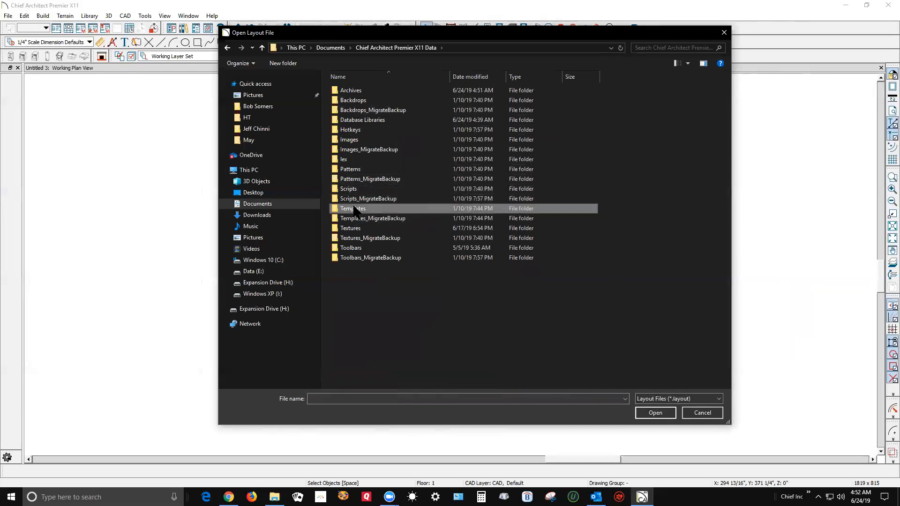
double_click(355, 210)
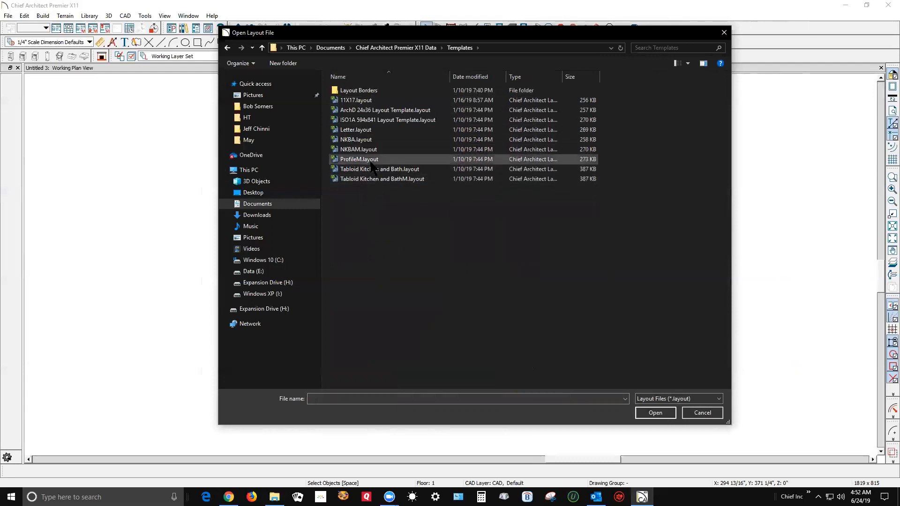
double_click(356, 91)
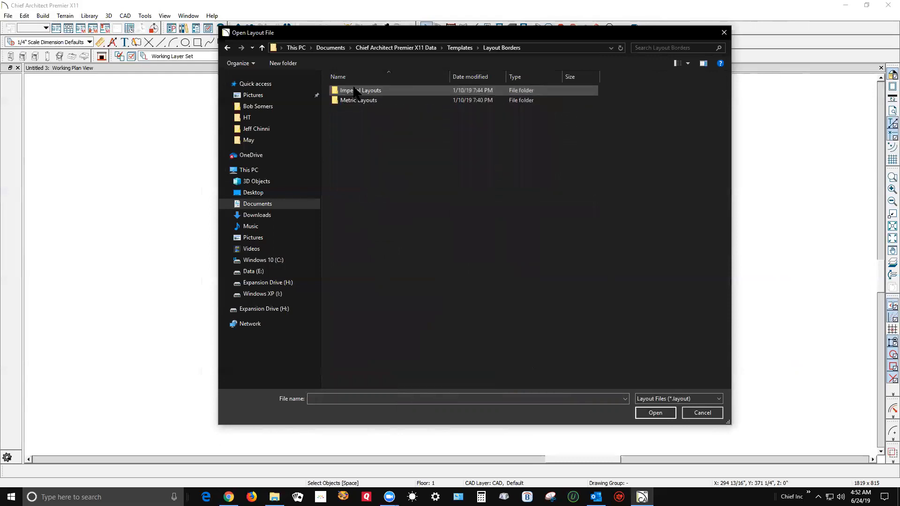
double_click(356, 91)
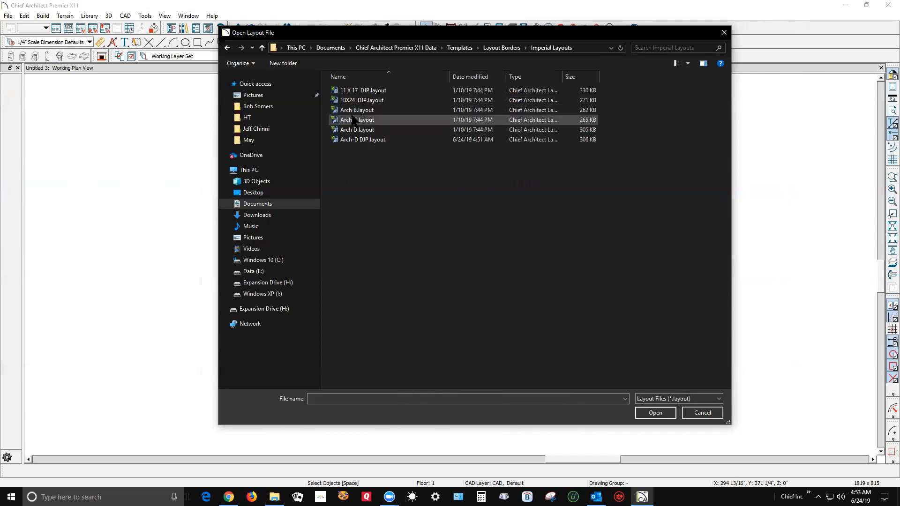
- Open Arch B.layout from the Imperial Layouts folder and dismiss the beta version message
left_click(359, 111)
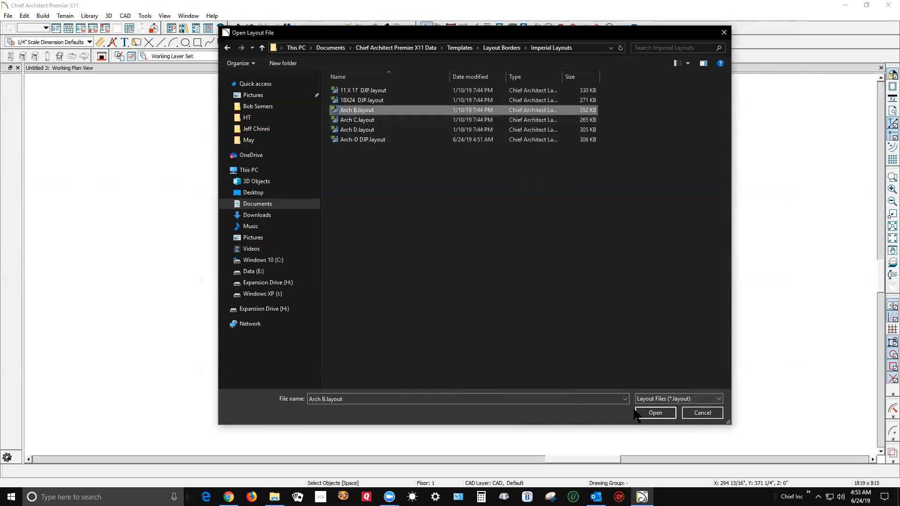
left_click(655, 414)
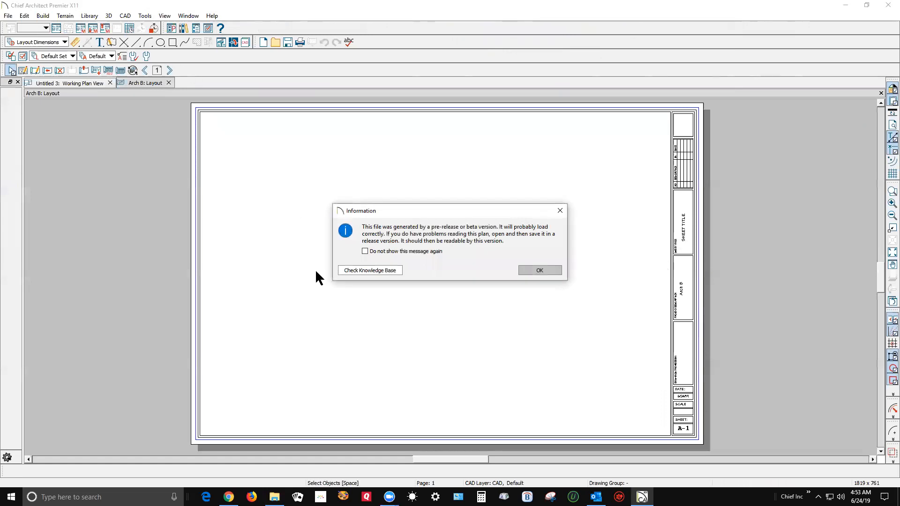
left_click(548, 269)
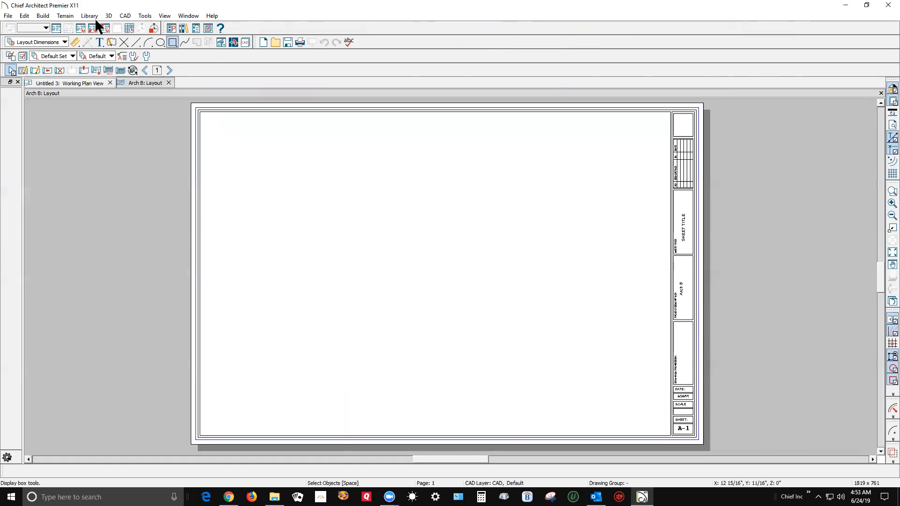
- Measure along the Arch B sheet's left edge from its upper corner with the Tape Measure
left_click(79, 43)
left_click(9, 192)
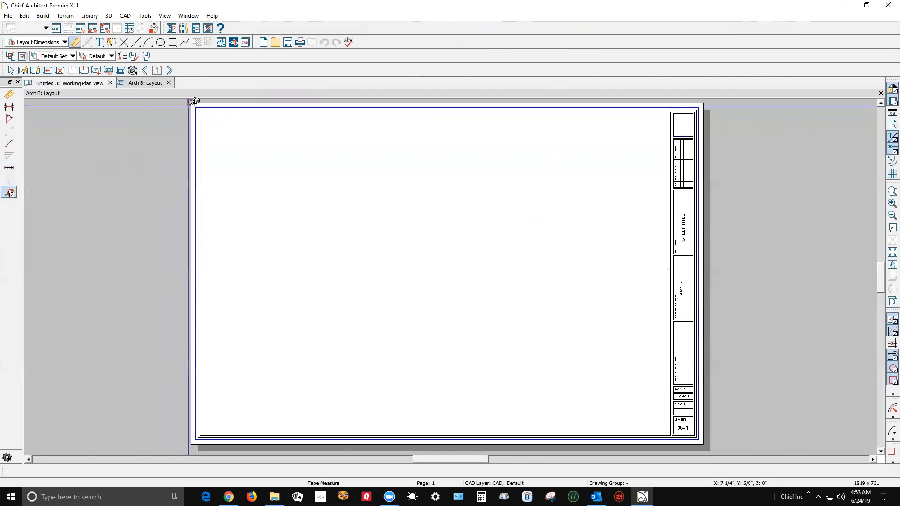
left_click_drag(198, 100, 195, 130)
scroll(542, 325, "down", 2)
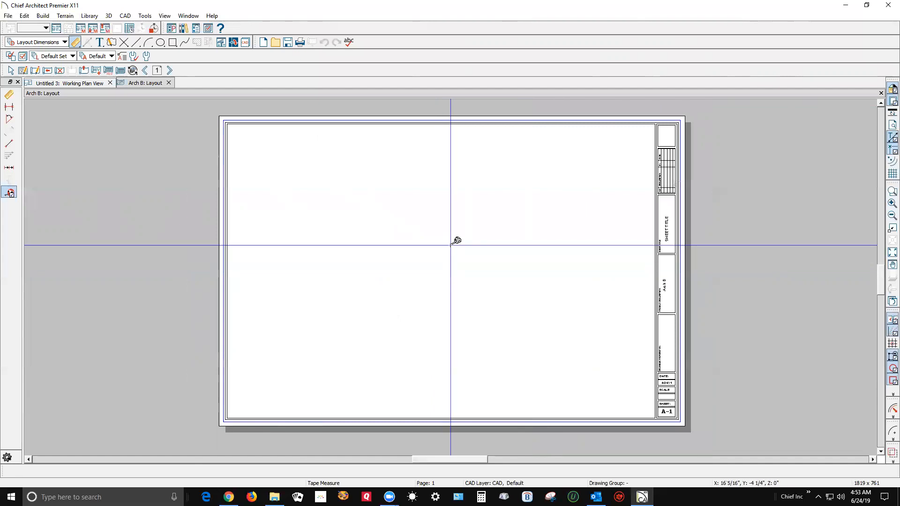
- Save a copy of the Arch B layout as 13x19 in the Imperial Layouts folder
left_click(8, 16)
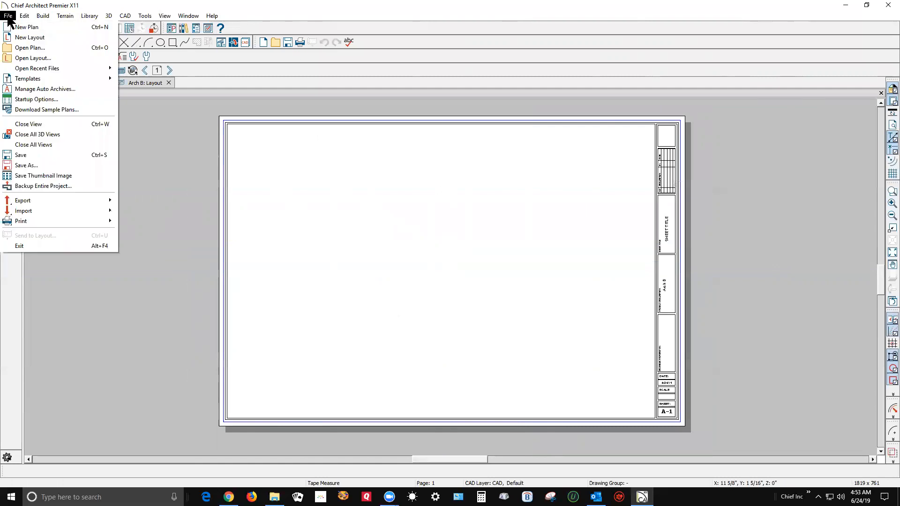
left_click(56, 165)
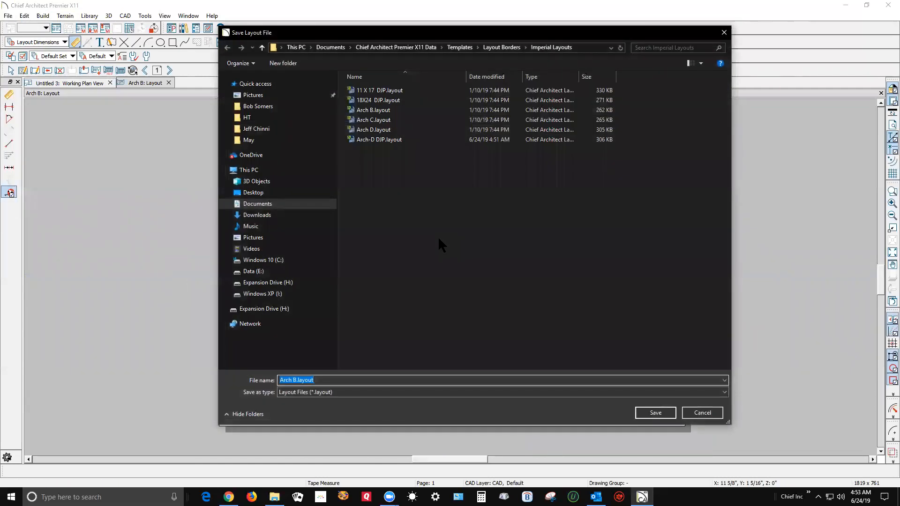
left_click(295, 380)
type("13x19")
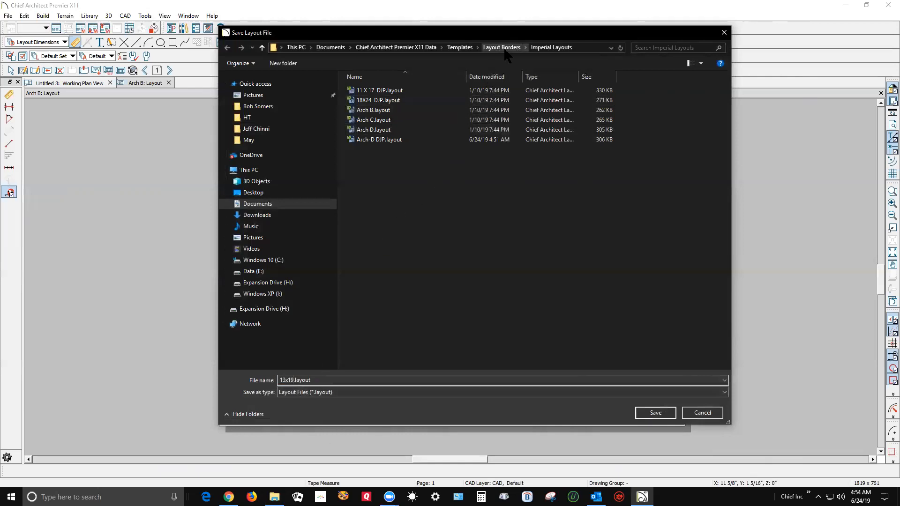
left_click(673, 413)
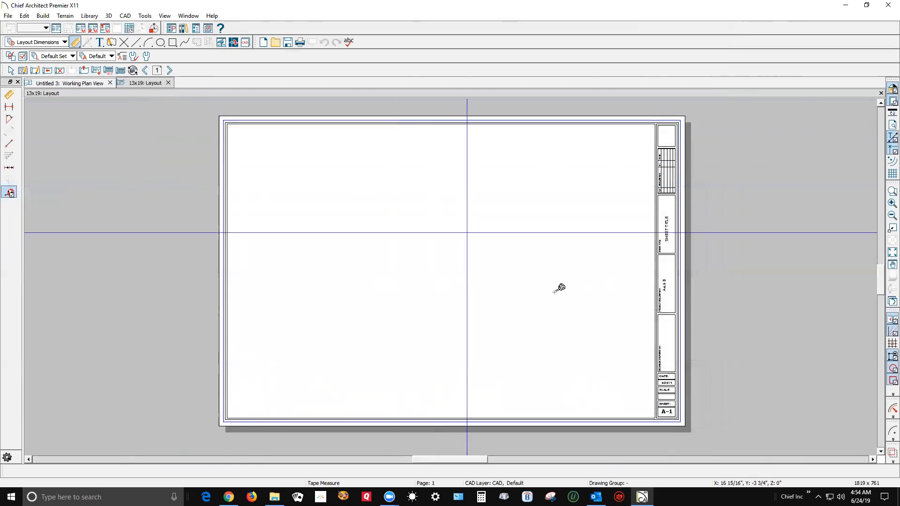
- Set the 13x19 layout's drawing sheet size to Super B (13" x 19")
scroll(665, 292, "down", 3)
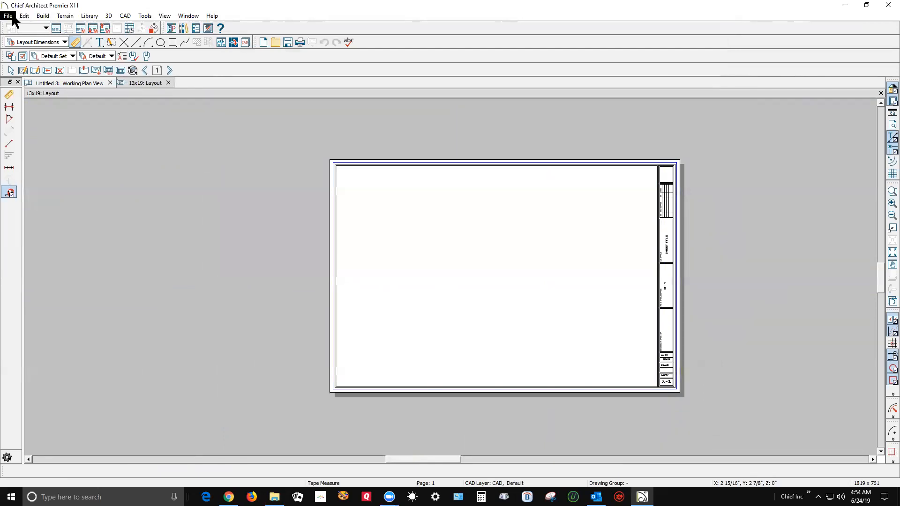
left_click(13, 17)
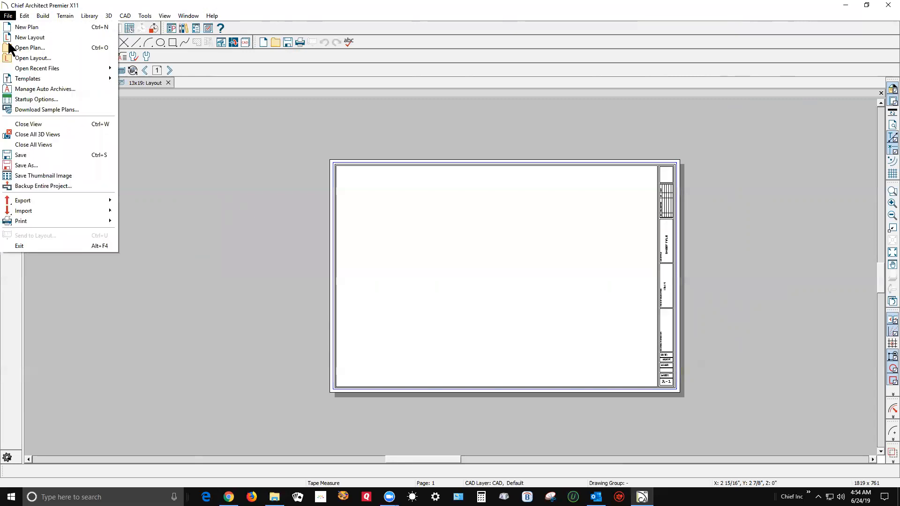
mouse_move(42, 203)
mouse_move(52, 224)
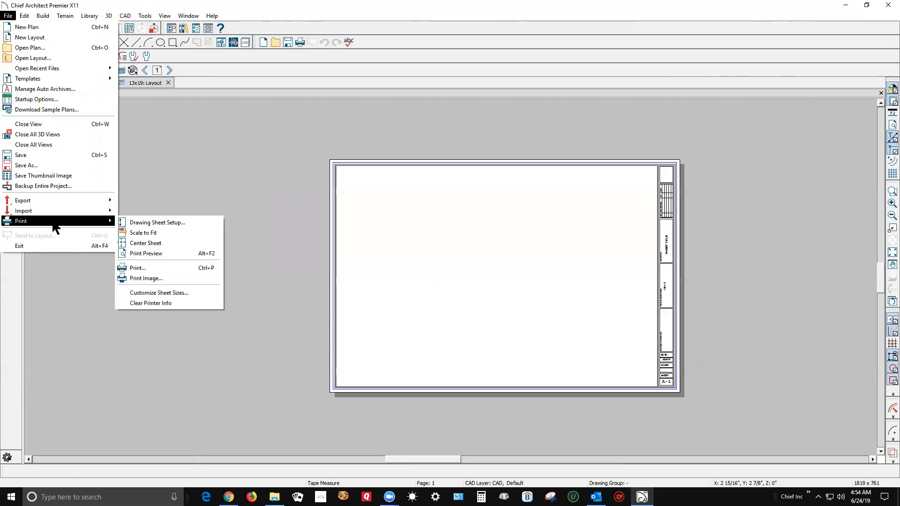
left_click(168, 225)
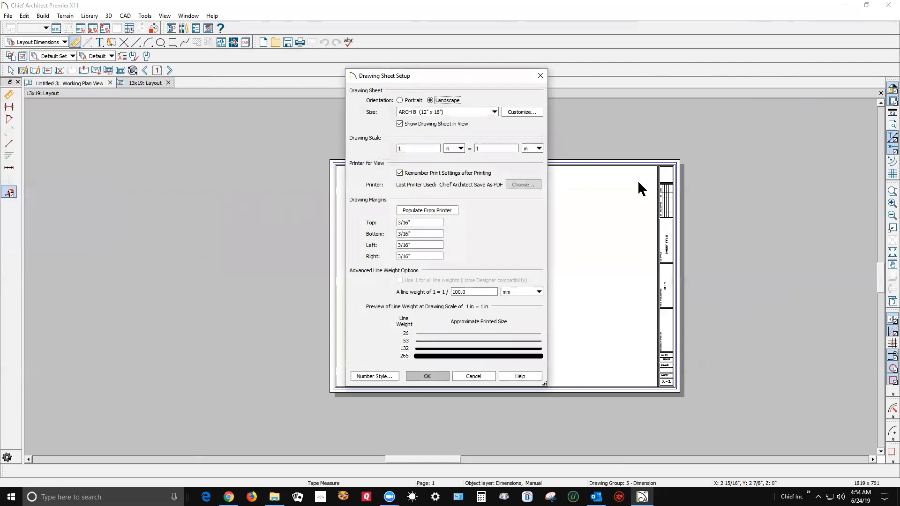
left_click(493, 113)
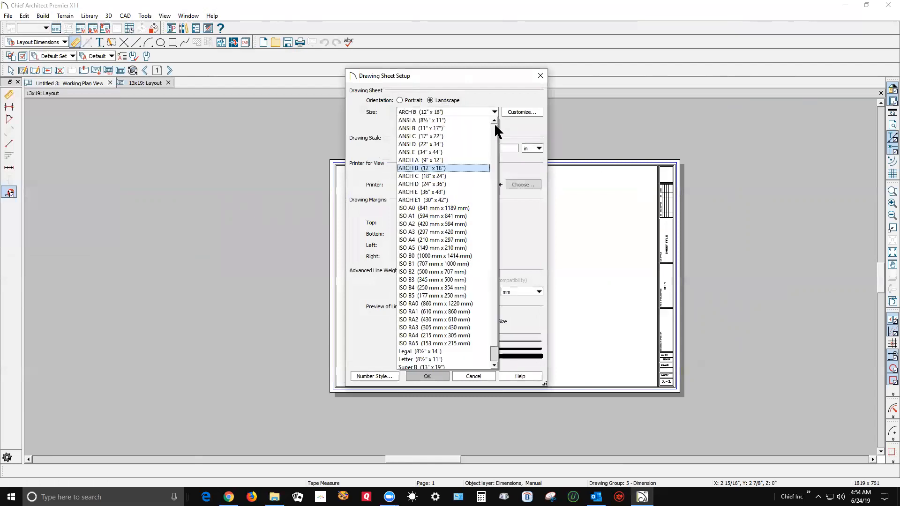
scroll(495, 349, "down", 1)
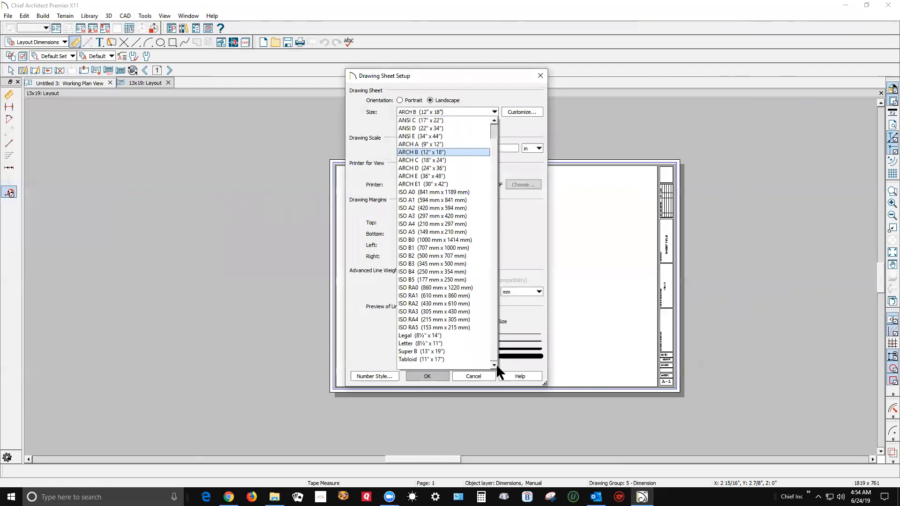
left_click(421, 351)
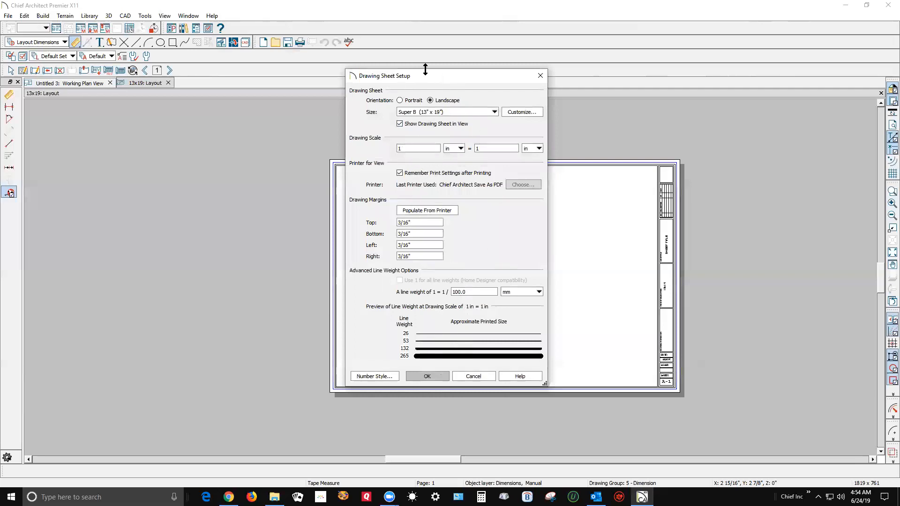
left_click(443, 373)
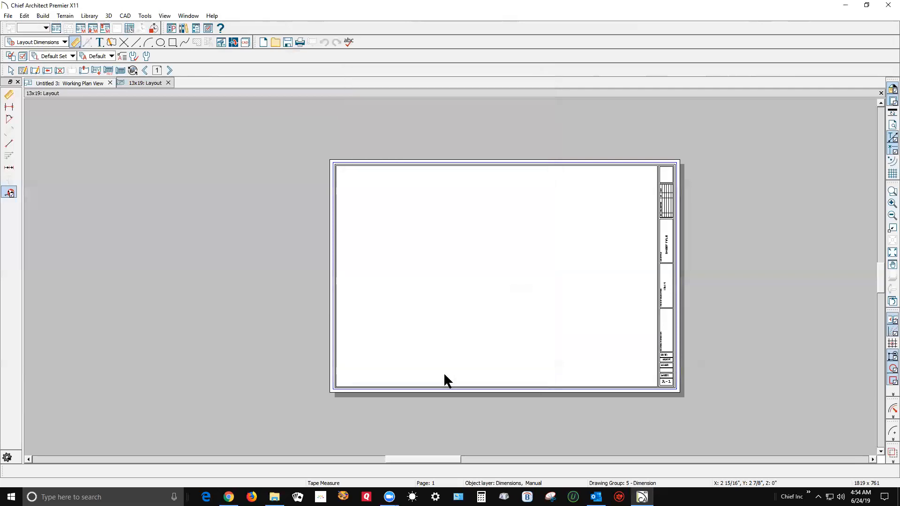
key("space")
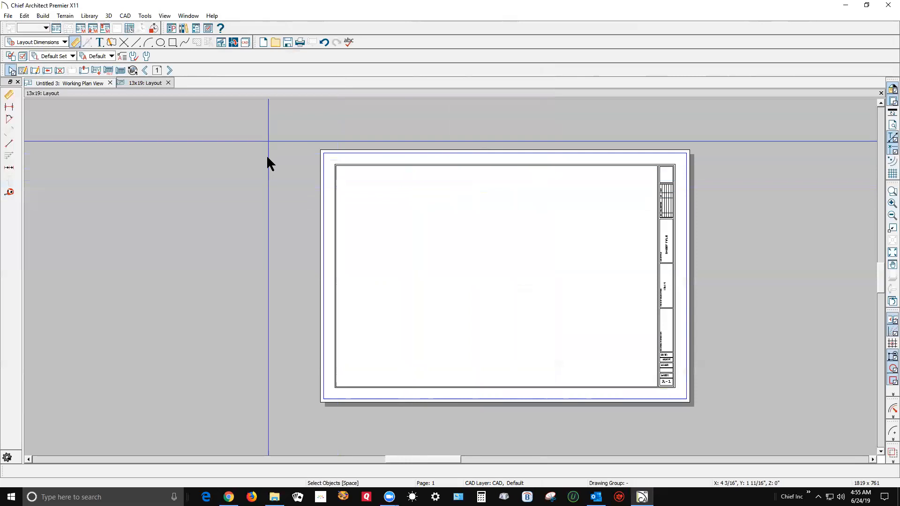
- Measure the resized sheet's height along its left edge and its full width with the Tape Measure
left_click(9, 192)
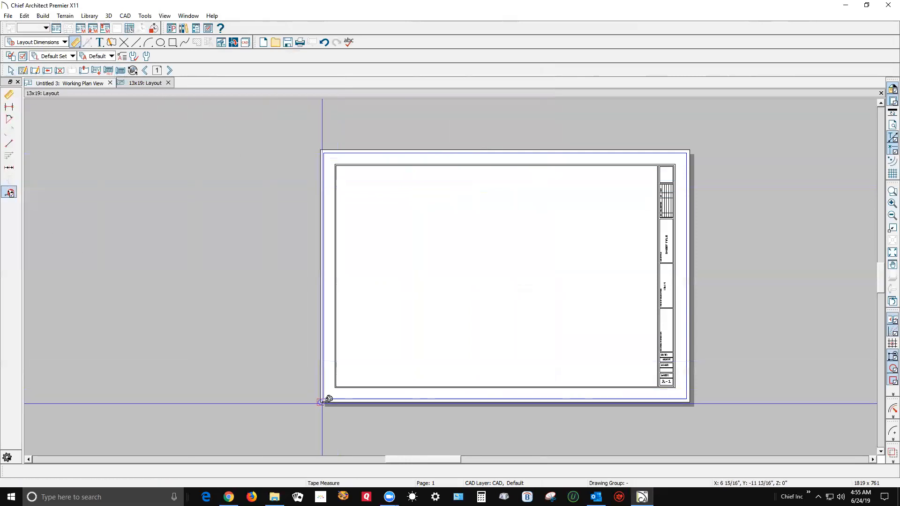
left_click_drag(322, 403, 320, 150)
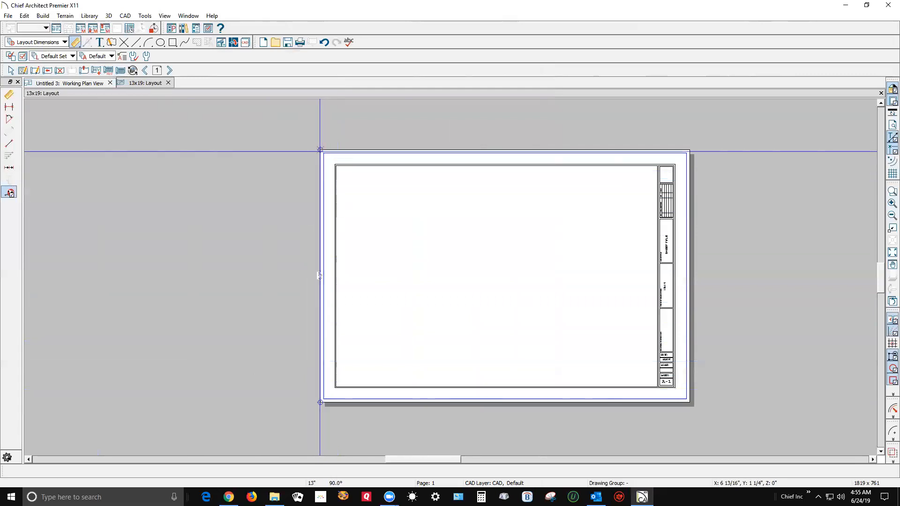
left_click_drag(322, 154, 689, 402)
key("space")
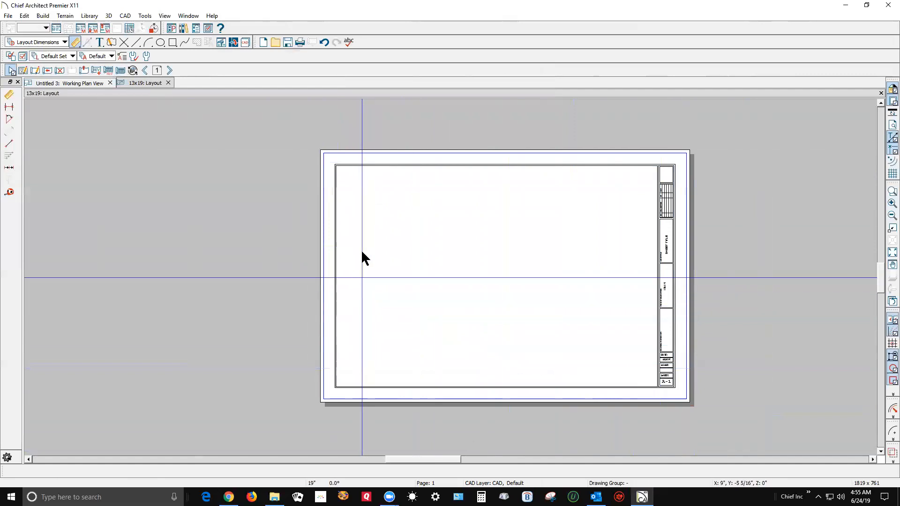
- Switch to layout page 0 and combine the entire border and title block into a single CAD block
left_click_drag(331, 161, 203, 126)
left_click(146, 70)
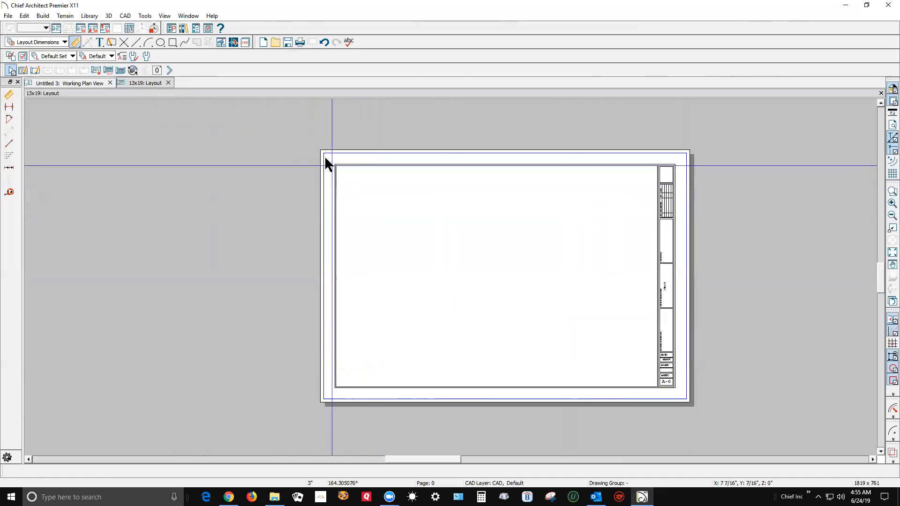
left_click_drag(328, 159, 682, 396)
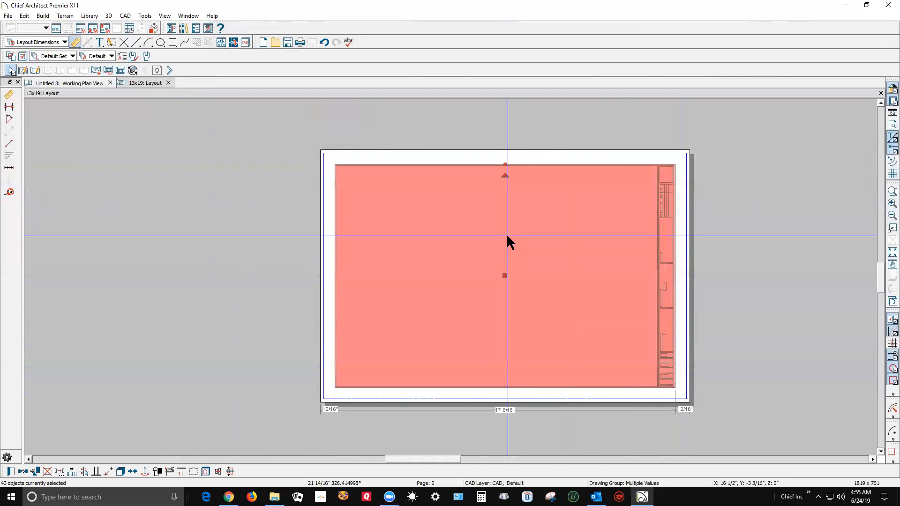
left_click(120, 471)
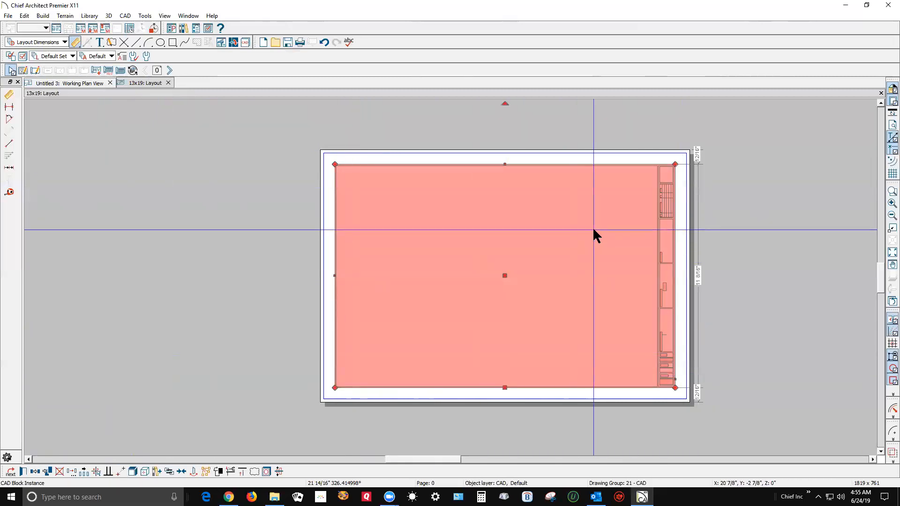
- Enlarge the block from its upper-right corner to about 6/16" below the sheet's top edge, and from its lower-left corner to about 18 14/16" wide
scroll(696, 155, "up", 3)
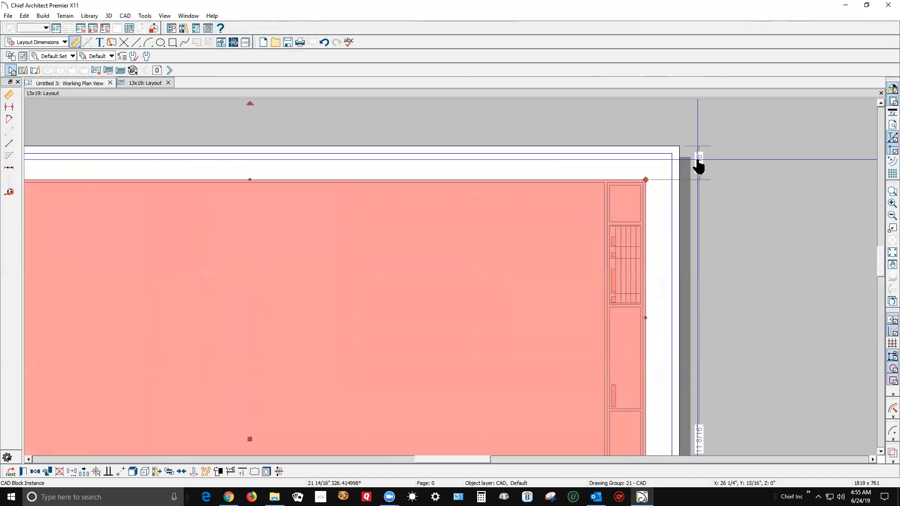
scroll(672, 174, "up", 3)
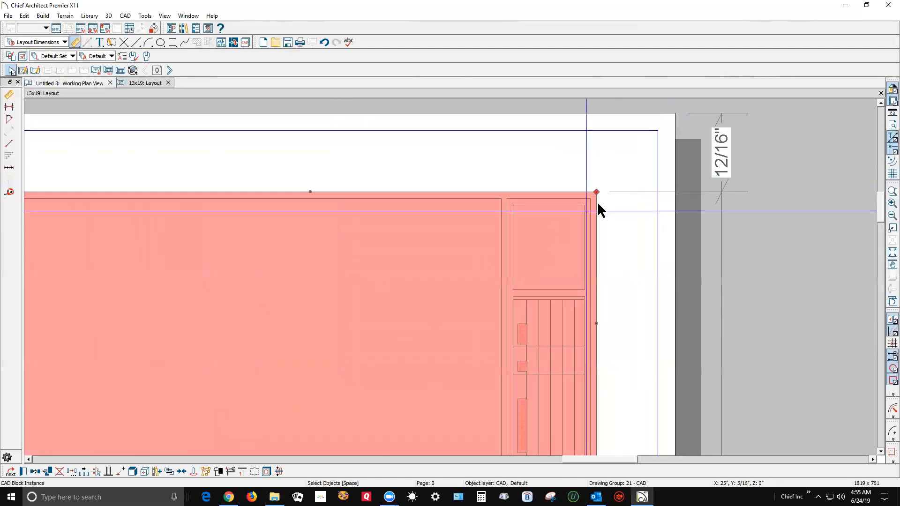
left_click_drag(596, 192, 648, 149)
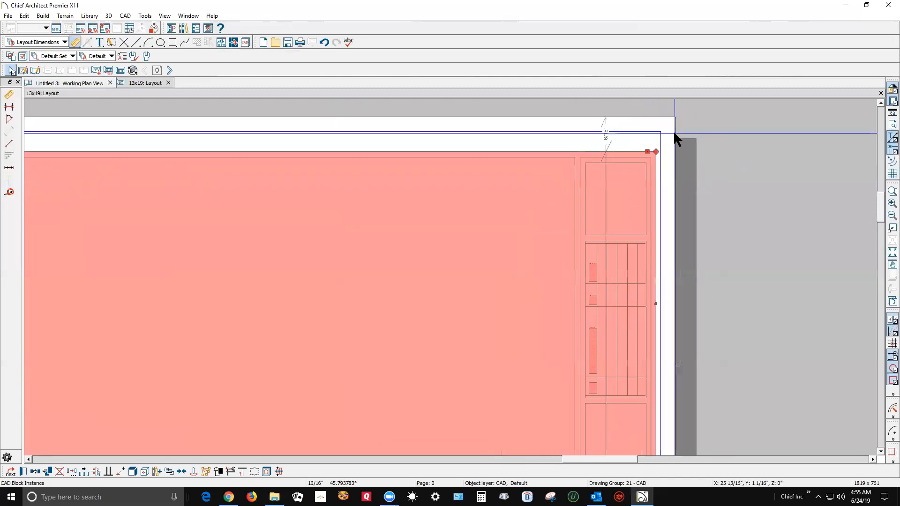
scroll(667, 143, "down", 5)
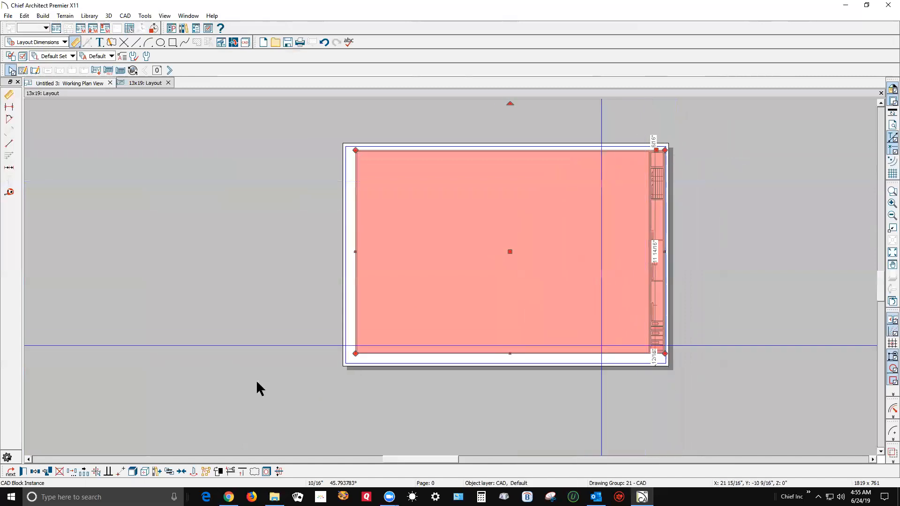
scroll(394, 349, "up", 5)
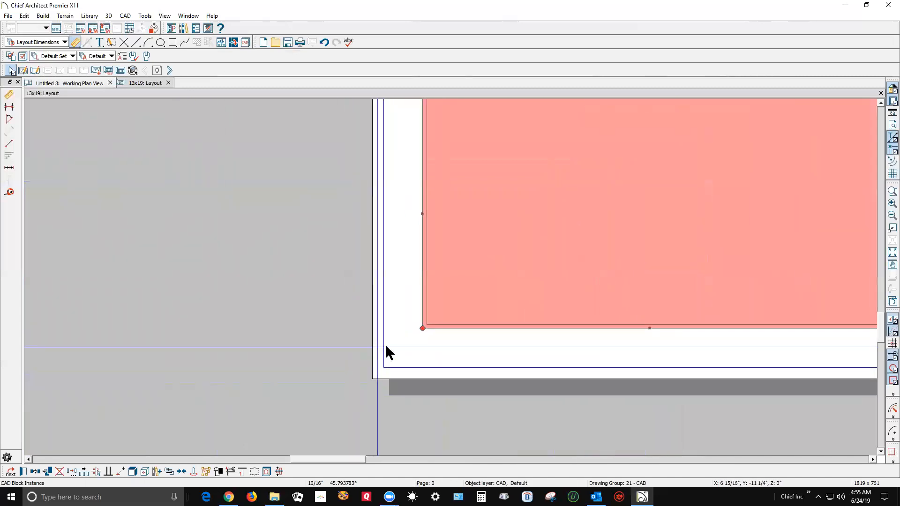
scroll(386, 348, "up", 1)
left_click_drag(411, 337, 360, 370)
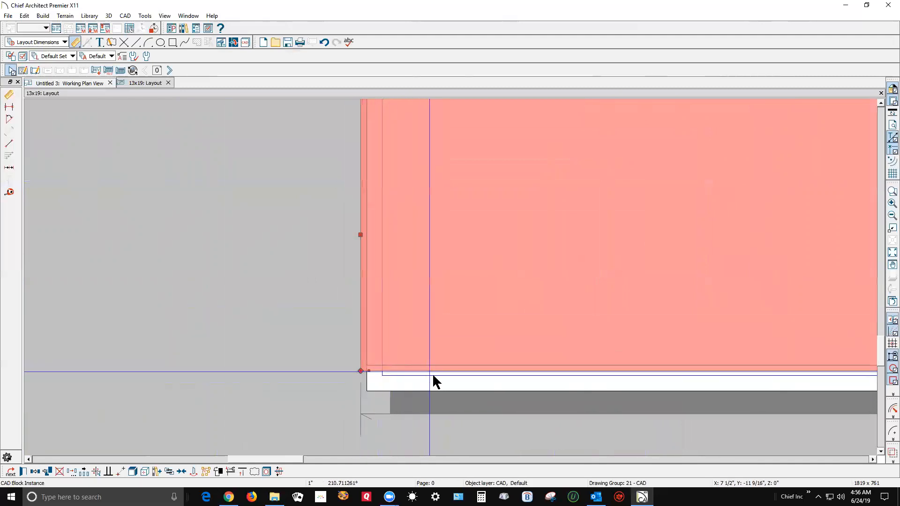
- Stretch the block's upper-right corner farther toward the sheet corner, making the block about 19 2/16" wide
scroll(360, 368, "down", 4)
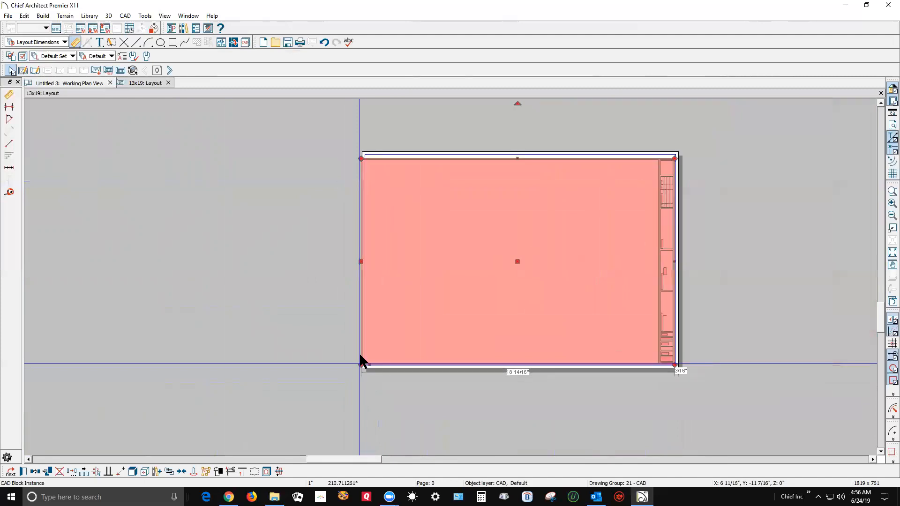
scroll(628, 141, "up", 1)
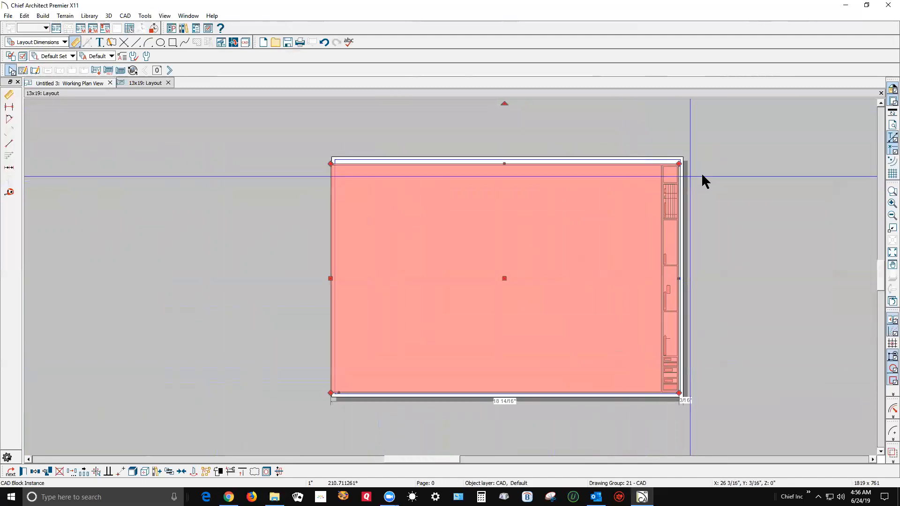
scroll(674, 162, "up", 4)
scroll(659, 148, "up", 1)
left_click_drag(640, 146, 672, 119)
scroll(673, 119, "down", 4)
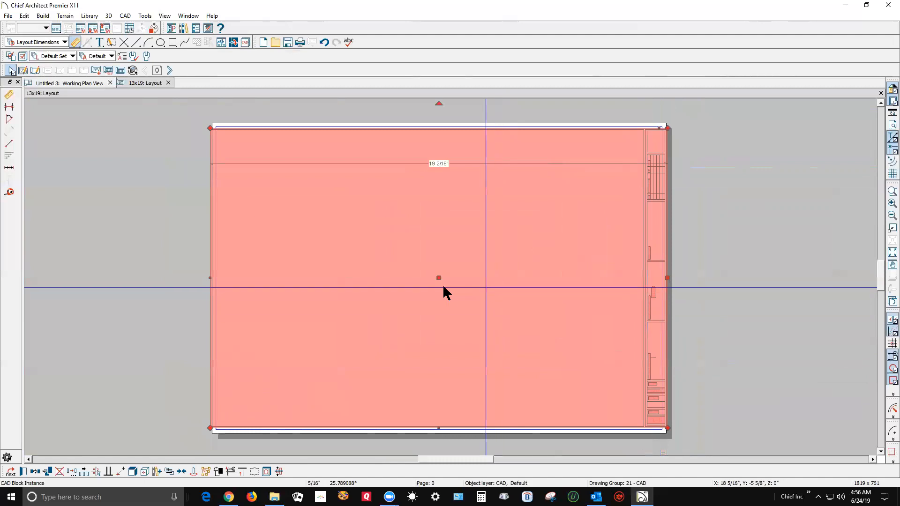
- Shift the block left to leave about 4/16" to the sheet's right edge, and explode it into separate objects
key("Left")
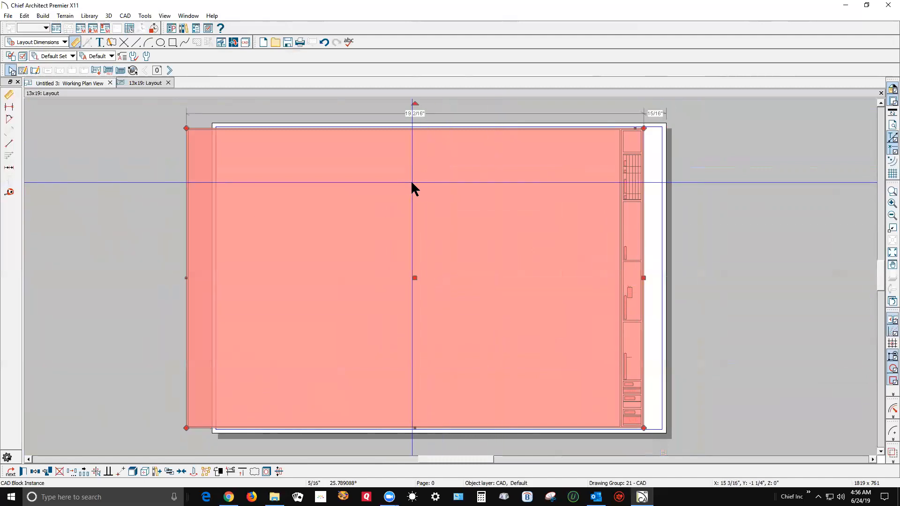
scroll(486, 291, "up", 1)
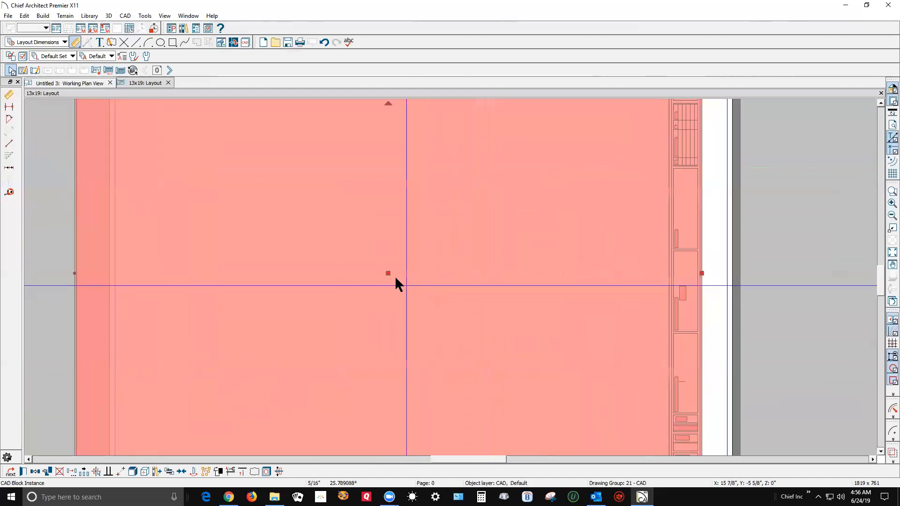
left_click_drag(388, 274, 410, 280)
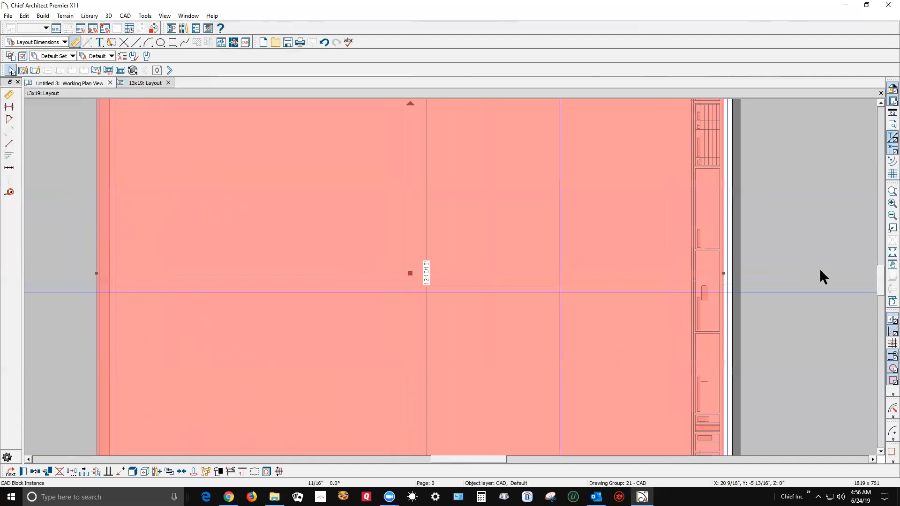
scroll(794, 264, "down", 4)
scroll(588, 259, "up", 1)
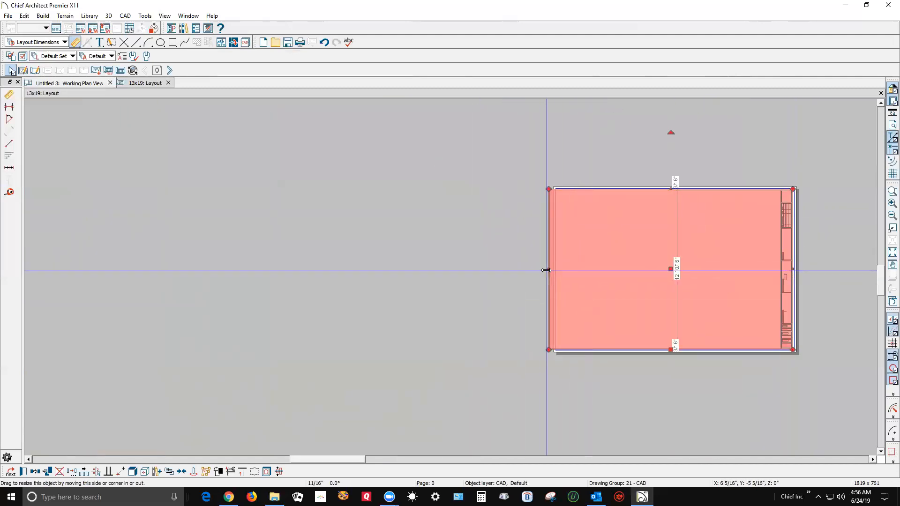
left_click(133, 472)
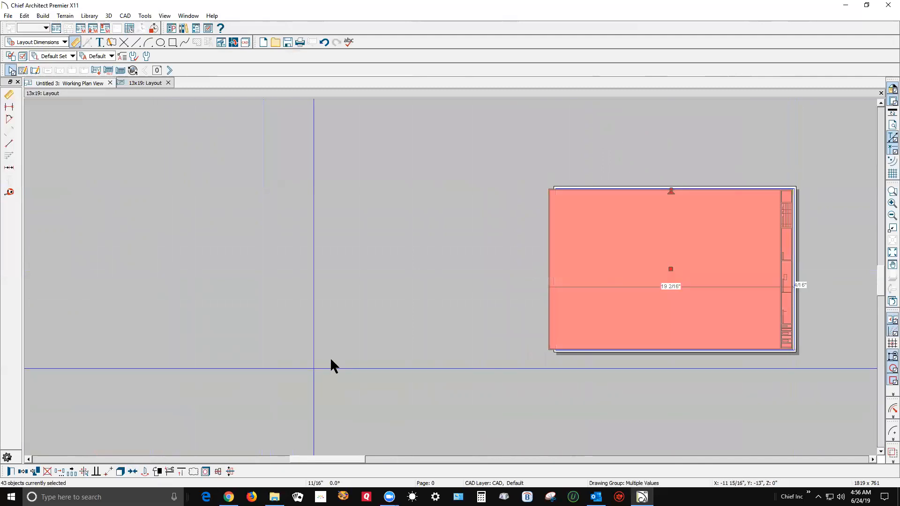
left_click(332, 366)
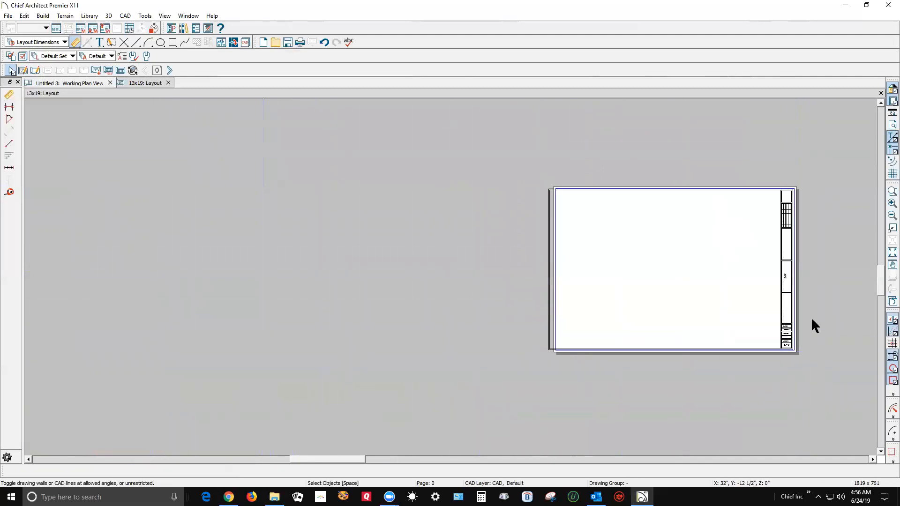
- Pull the outer border's left side back inside the sheet and set its distance from the sheet edge to .125"
scroll(580, 250, "up", 5)
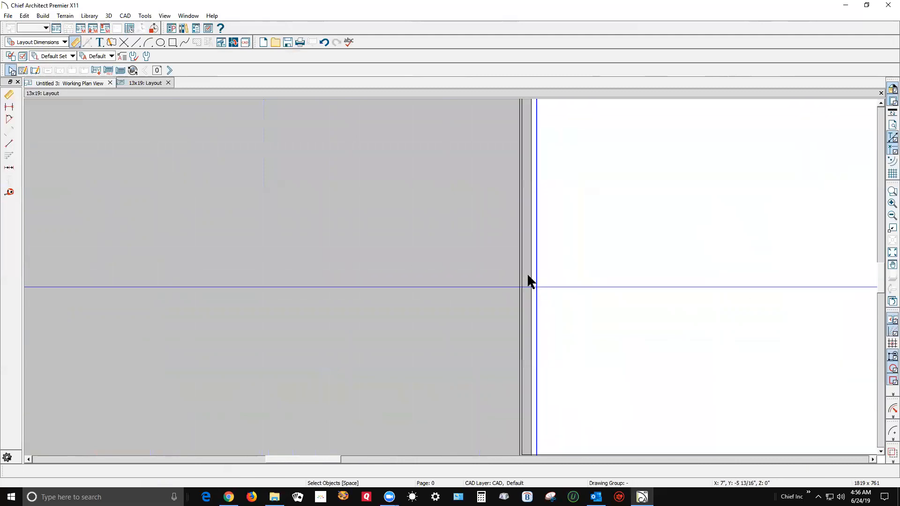
left_click(521, 274)
mouse_move(521, 271)
left_mouse_down()
mouse_move(576, 280)
mouse_move(519, 283)
left_mouse_up()
left_click_drag(519, 278, 540, 305)
scroll(541, 306, "up", 4)
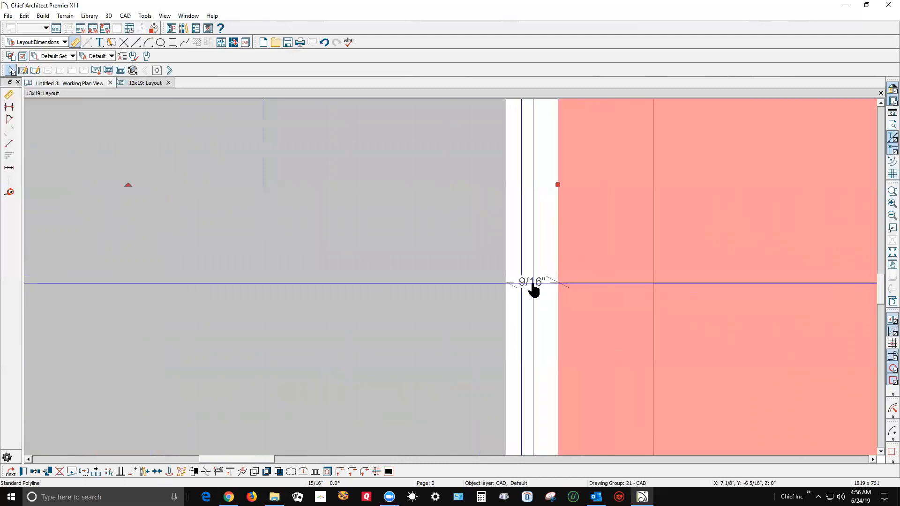
left_click(534, 287)
key("BackSpace")
type(".125")
key("Return")
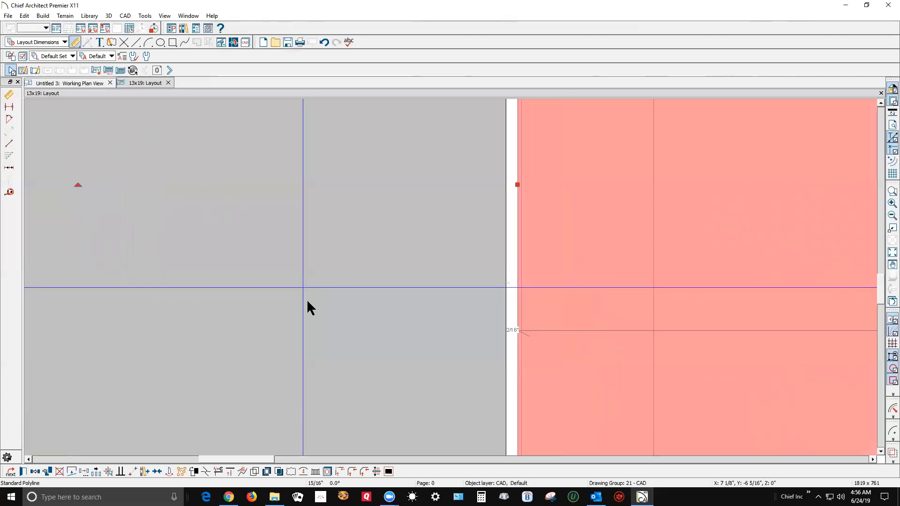
- Move the outer border's left side about 4/16" inside the sheet edge and set the inner border's left side 1/16" from it
left_click_drag(517, 184, 529, 202)
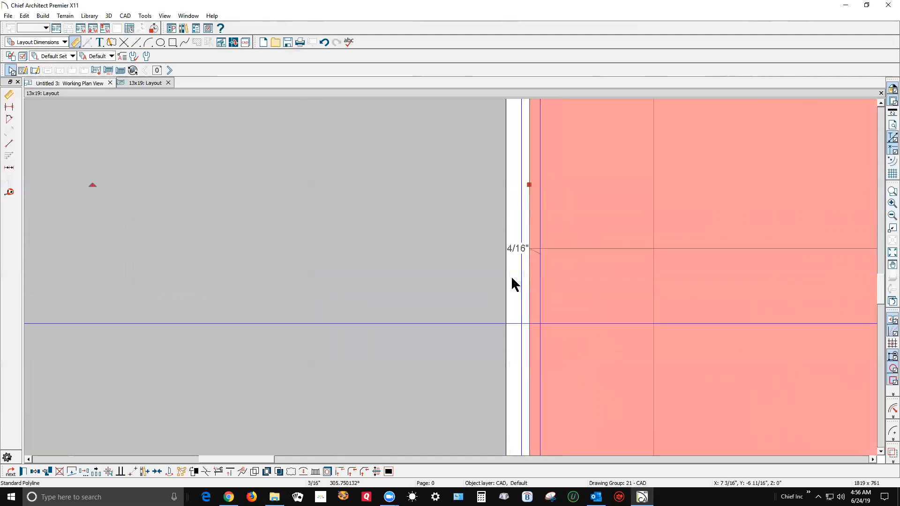
left_click(512, 276)
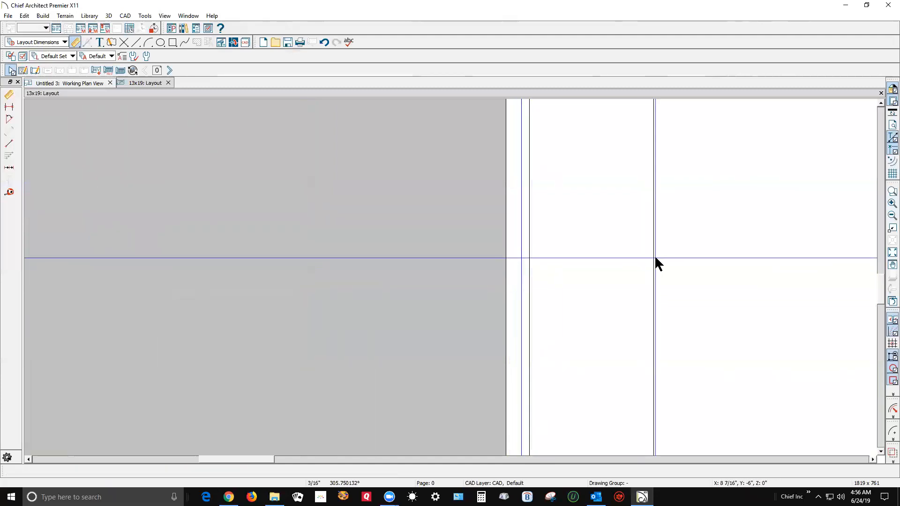
left_click(654, 258)
left_click(596, 311)
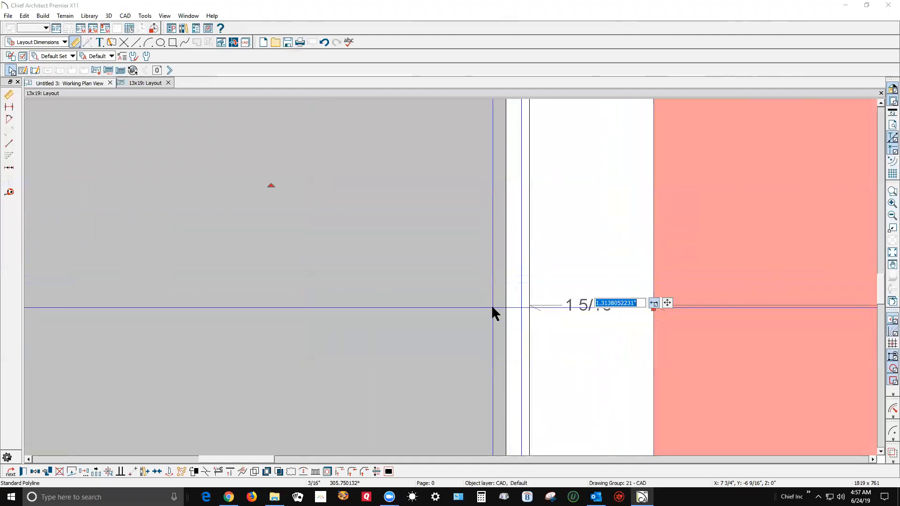
type("1/16")
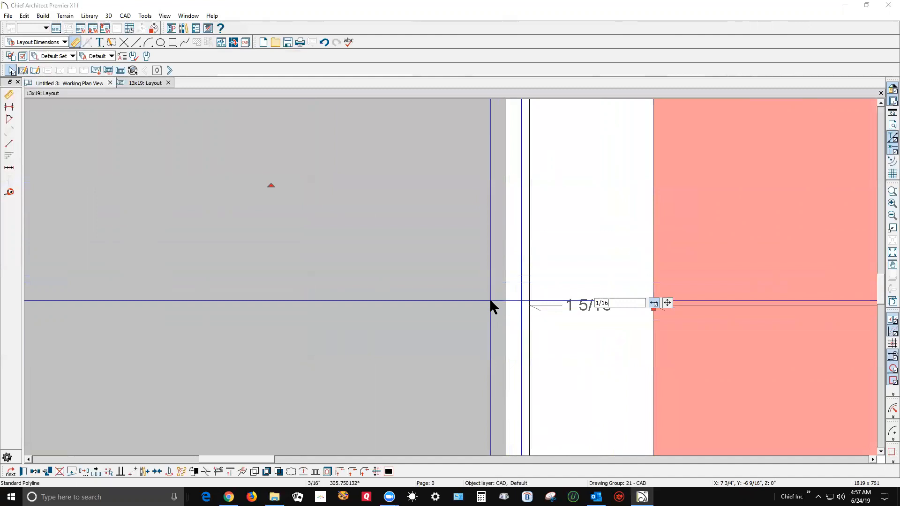
key("Return")
- Start a picture import for the layout and browse Data (E:) to Archived plans and docs > Documents > Personal > Personal
scroll(487, 302, "down", 5)
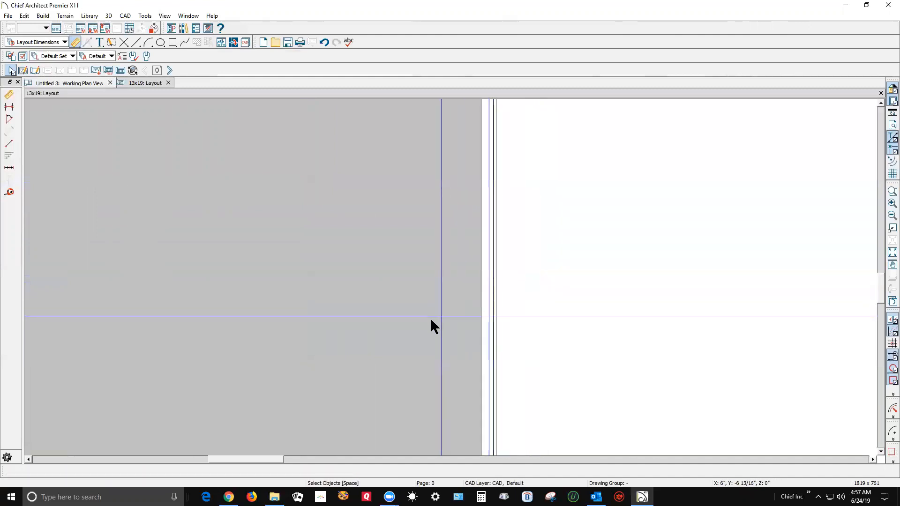
scroll(775, 287, "up", 1)
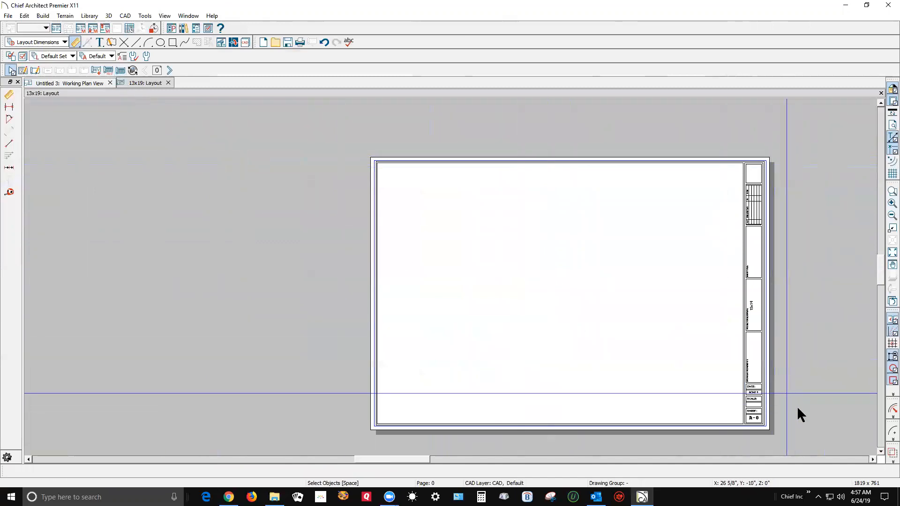
scroll(798, 407, "up", 2)
scroll(798, 406, "up", 3)
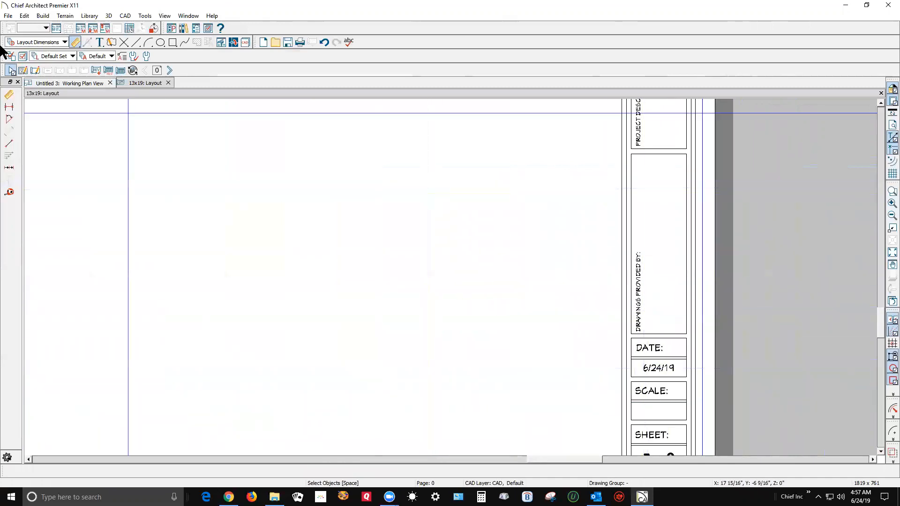
left_click(15, 14)
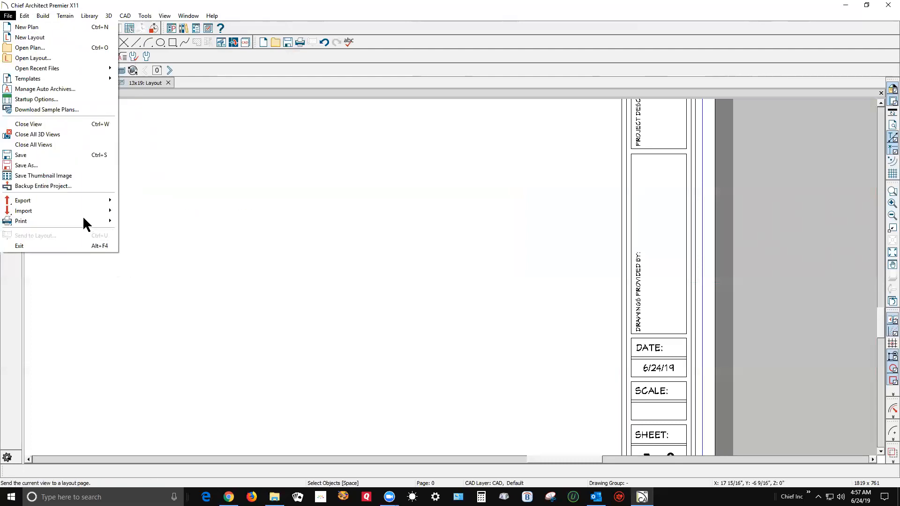
mouse_move(89, 213)
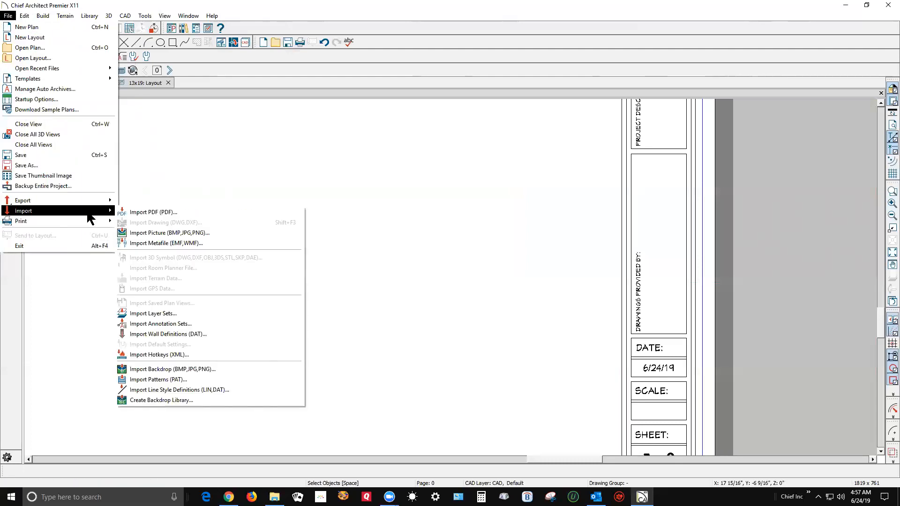
left_click(217, 233)
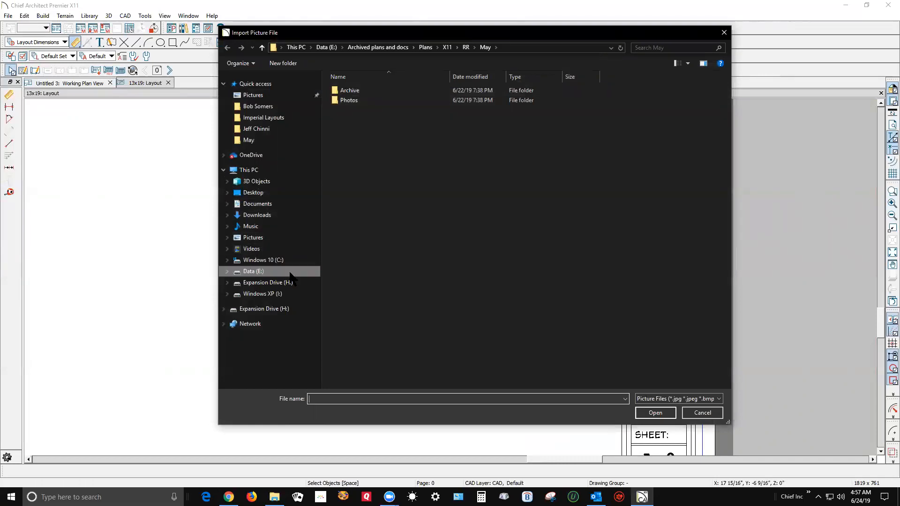
left_click(253, 271)
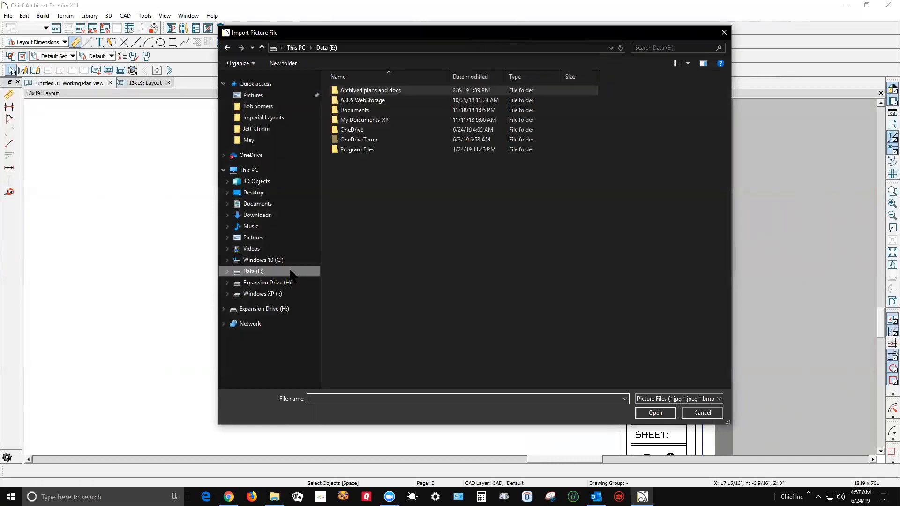
double_click(409, 90)
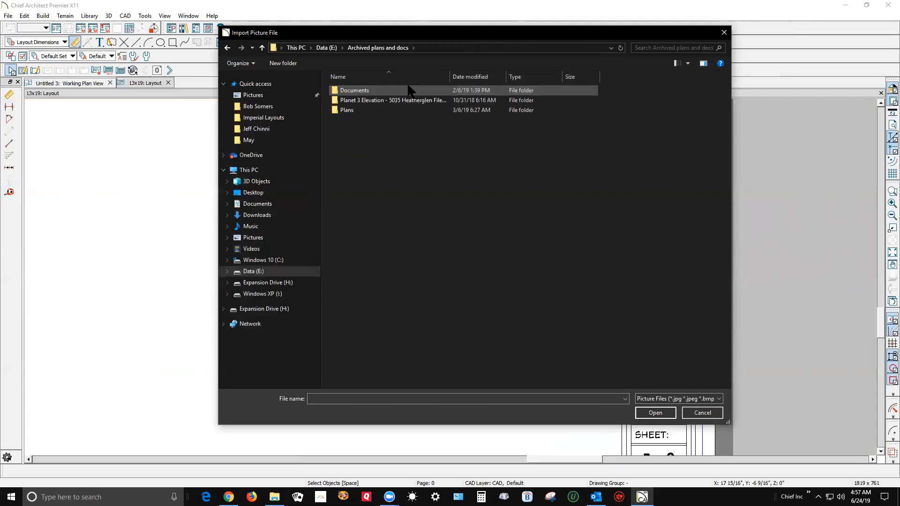
double_click(370, 92)
double_click(366, 109)
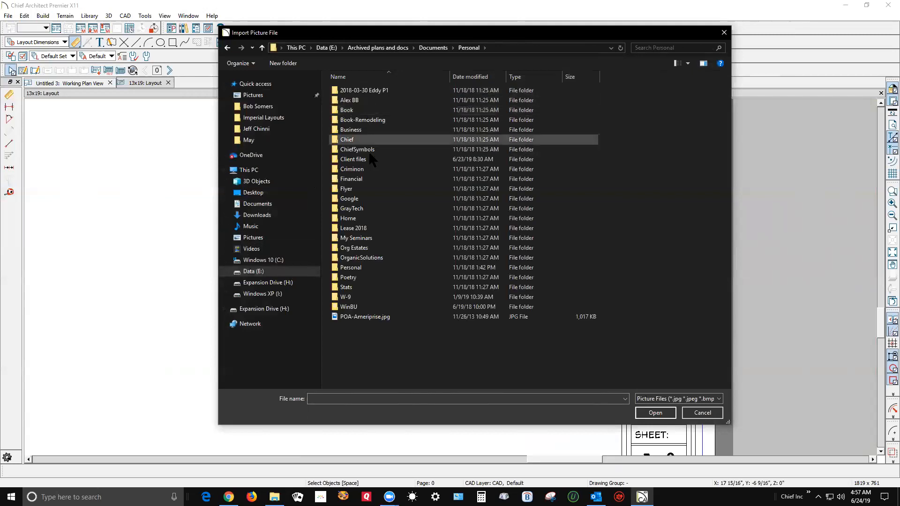
double_click(368, 269)
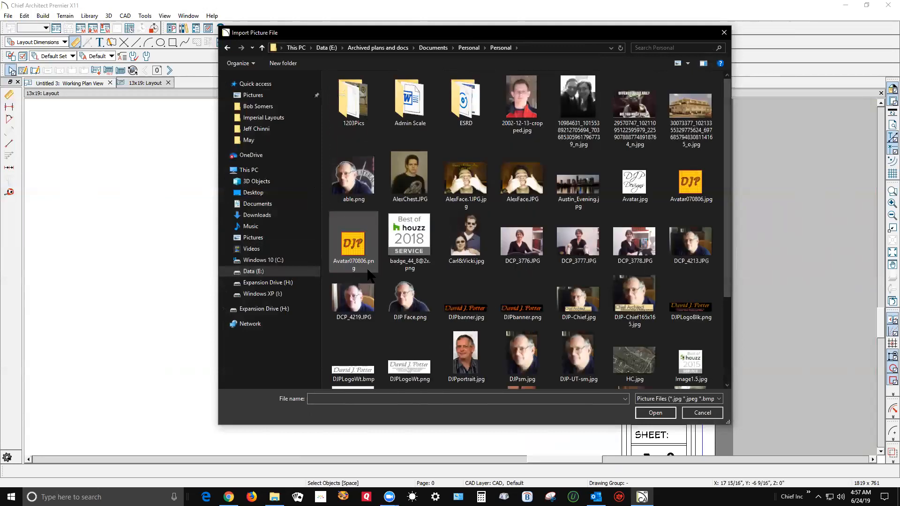
- Import the logo picture DJPLogoWt.png and place it near the lower end of the title block
scroll(532, 224, "down", 3)
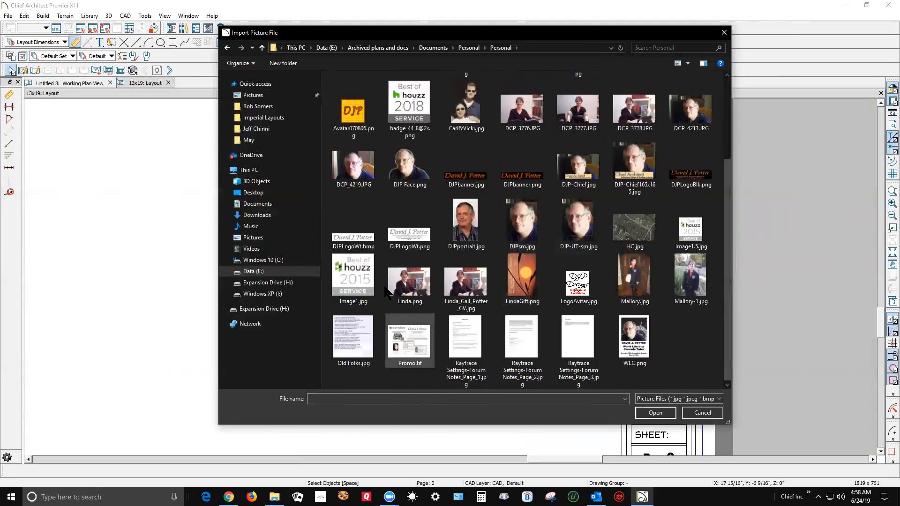
left_click(409, 230)
left_click(655, 413)
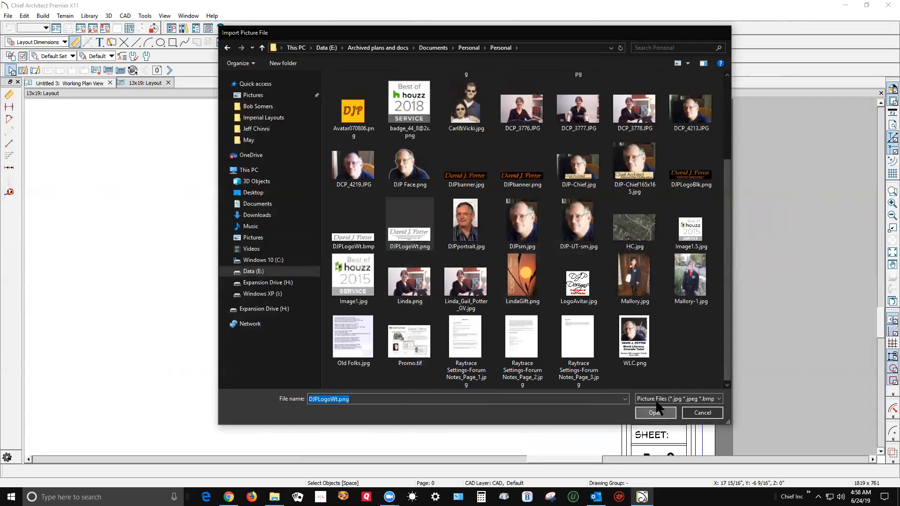
left_click(611, 364)
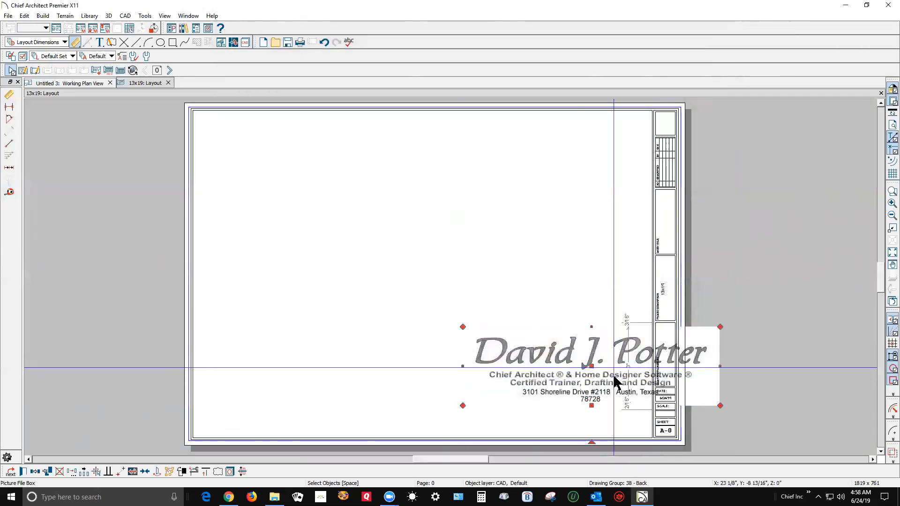
- Rotate the logo to 90° and shrink it to about 7/16" wide, fitting it in the Drawings Provided By box
left_click_drag(590, 439, 669, 360)
left_click_drag(588, 364, 580, 303)
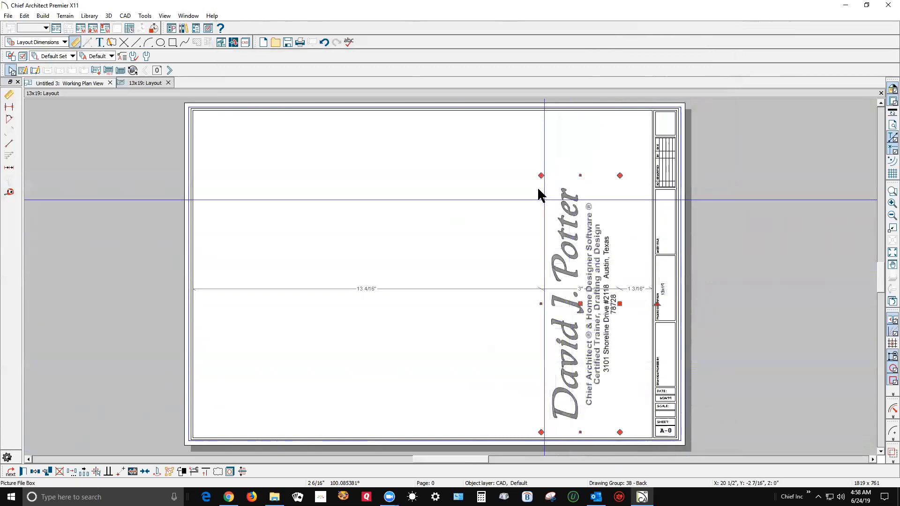
left_click_drag(540, 176, 692, 313)
- Enlarge the logo to about 10/16" wide and shift it slightly to center it in the Drawings Provided By box
scroll(628, 429, "up", 3)
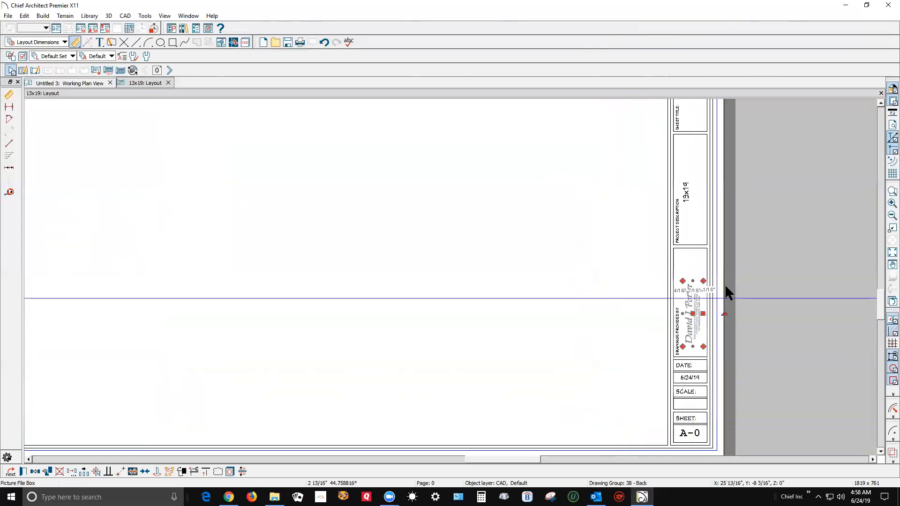
scroll(724, 288, "up", 3)
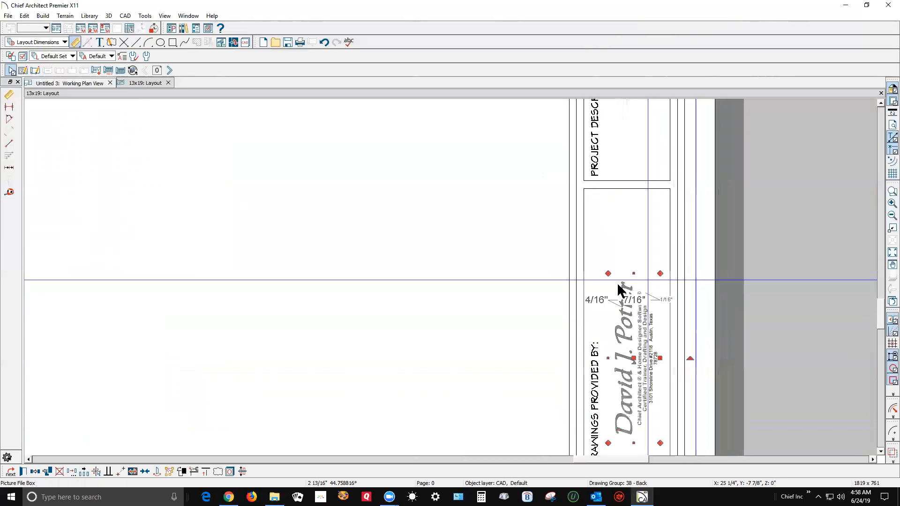
left_click_drag(607, 273, 589, 215)
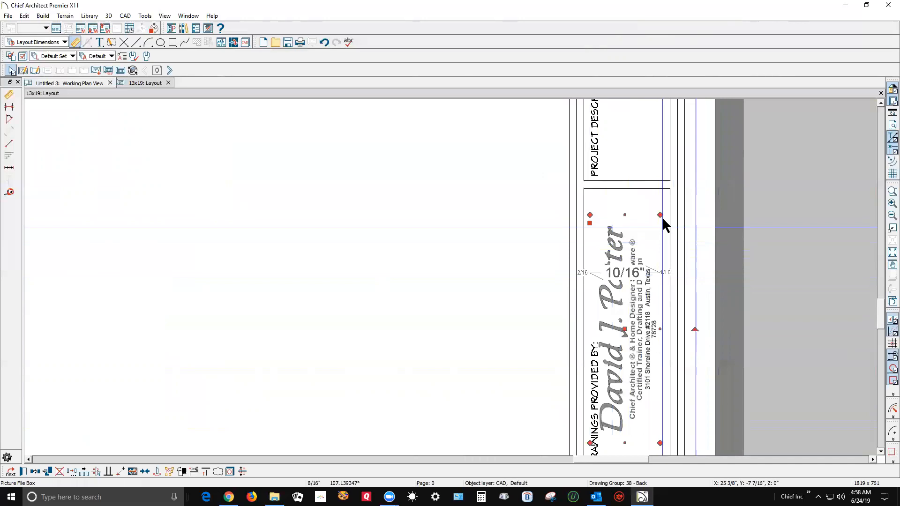
left_click_drag(660, 214, 666, 206)
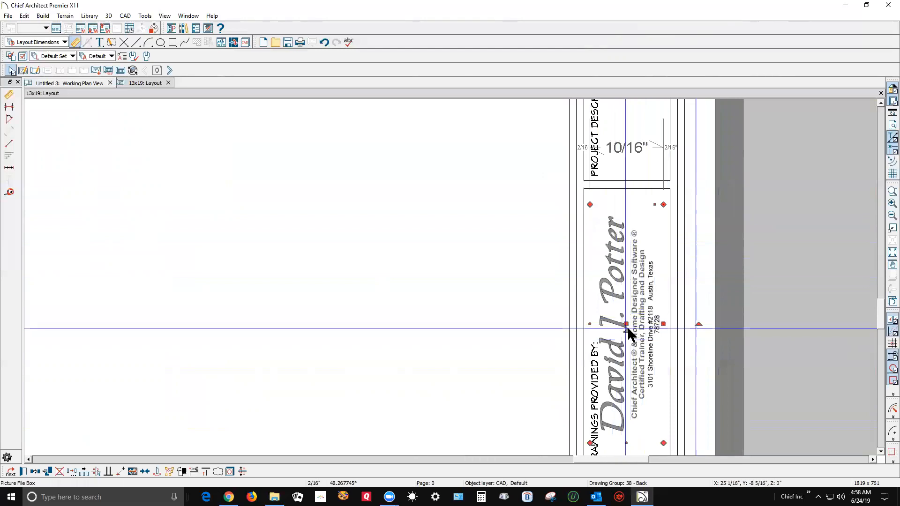
left_click_drag(625, 322, 630, 320)
- Set the logo picture's specification to Save in Plan so the image is stored in the layout file
scroll(687, 352, "down", 5)
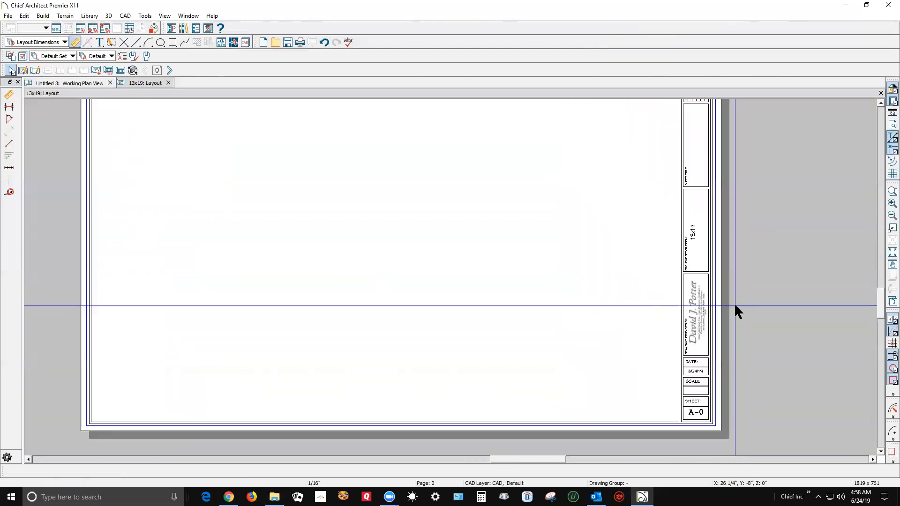
scroll(735, 306, "down", 3)
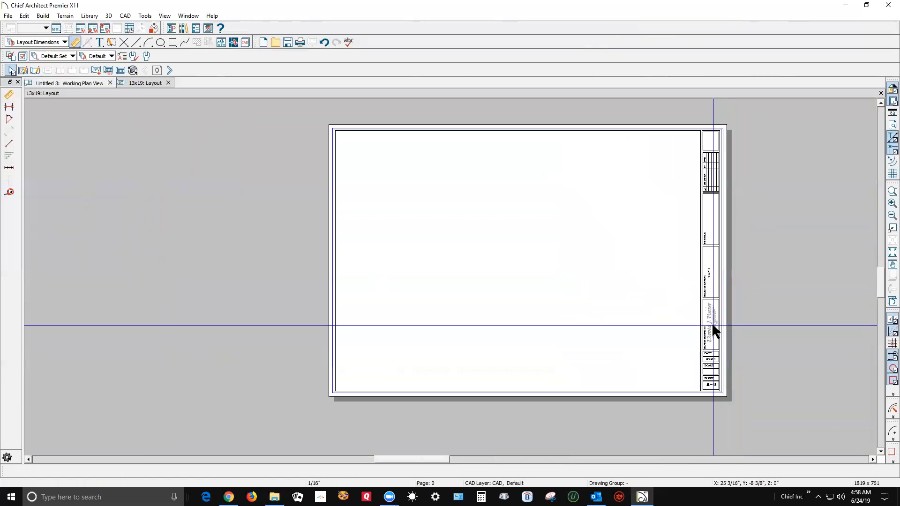
right_click(713, 326)
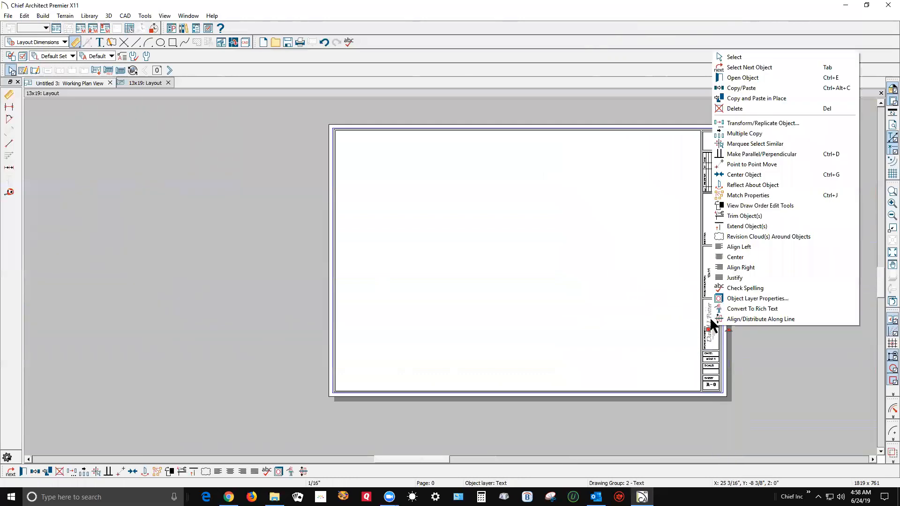
right_click(710, 323)
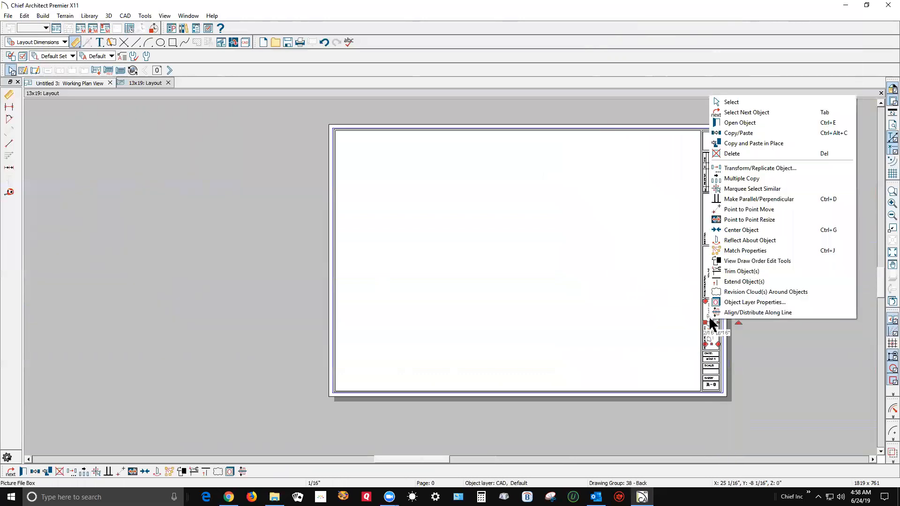
left_click(751, 124)
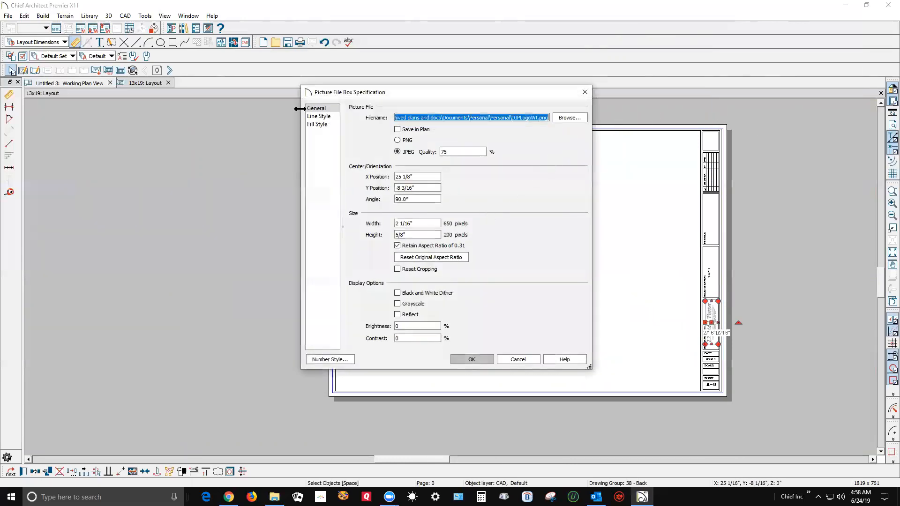
left_click(406, 133)
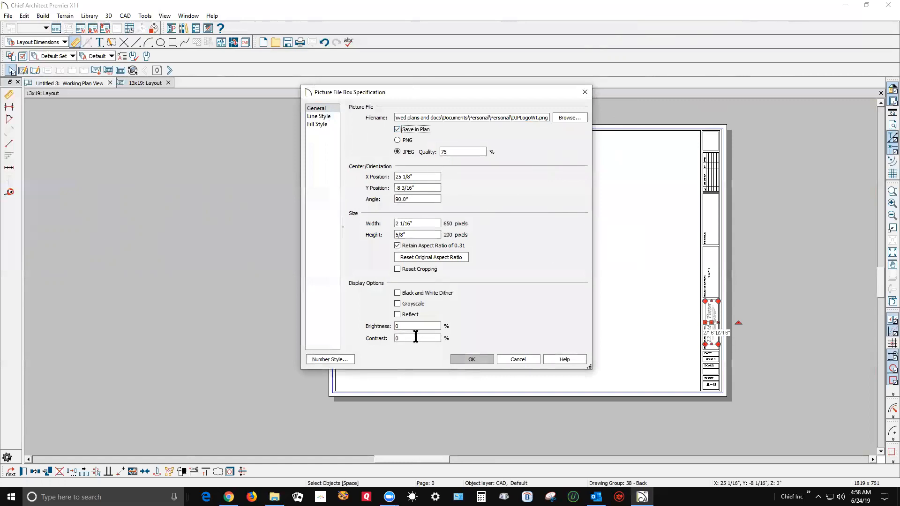
left_click(478, 360)
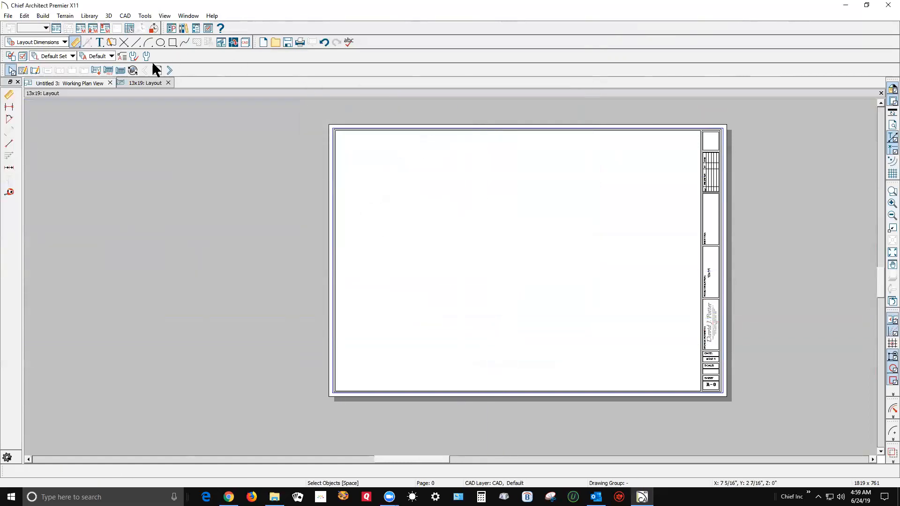
- Go to layout page 1 to check the title block and logo, and save the 13x19 layout
left_click(170, 71)
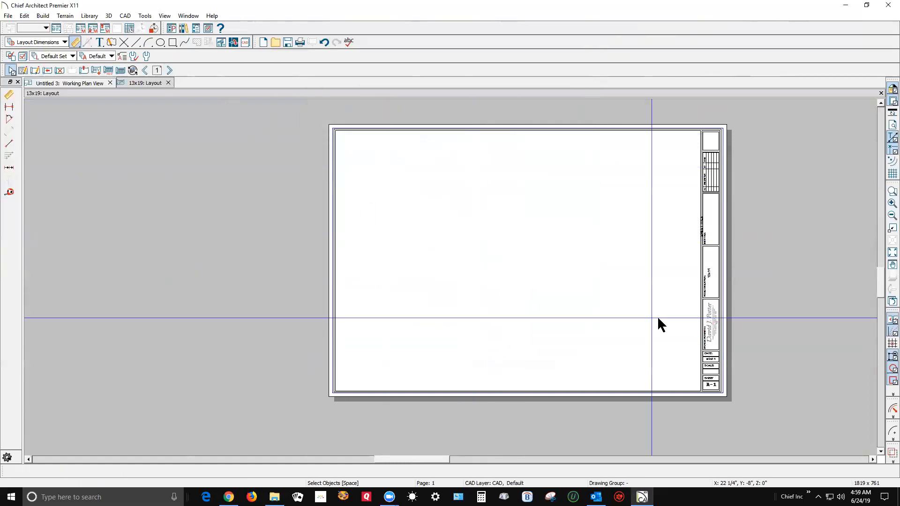
left_click(11, 15)
left_click(51, 155)
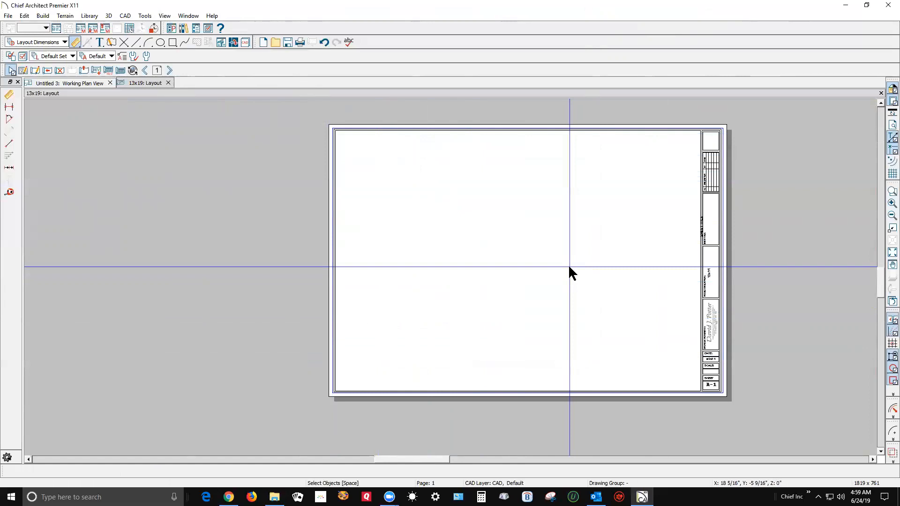
left_click(6, 16)
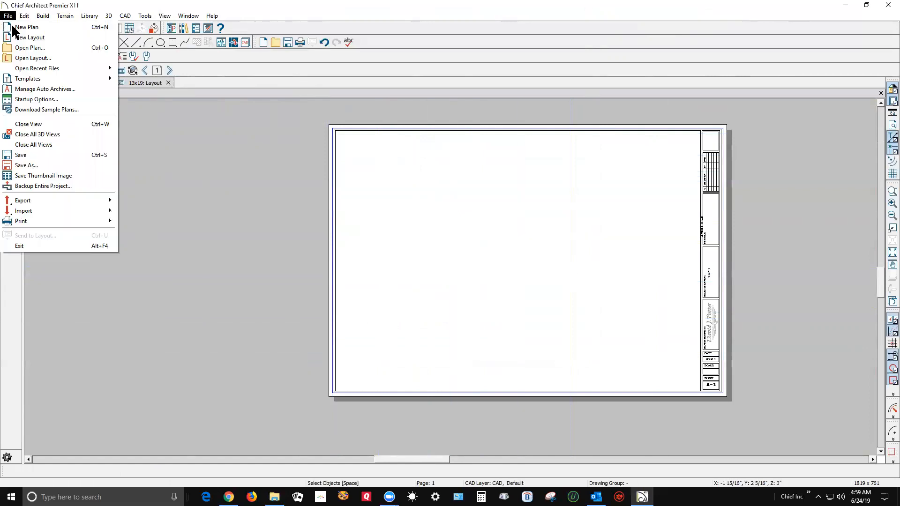
left_click(68, 167)
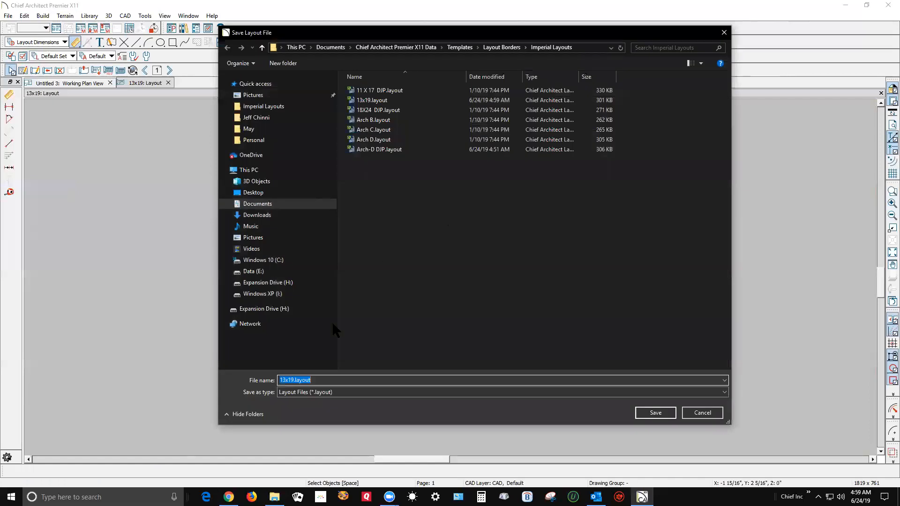
left_click(254, 272)
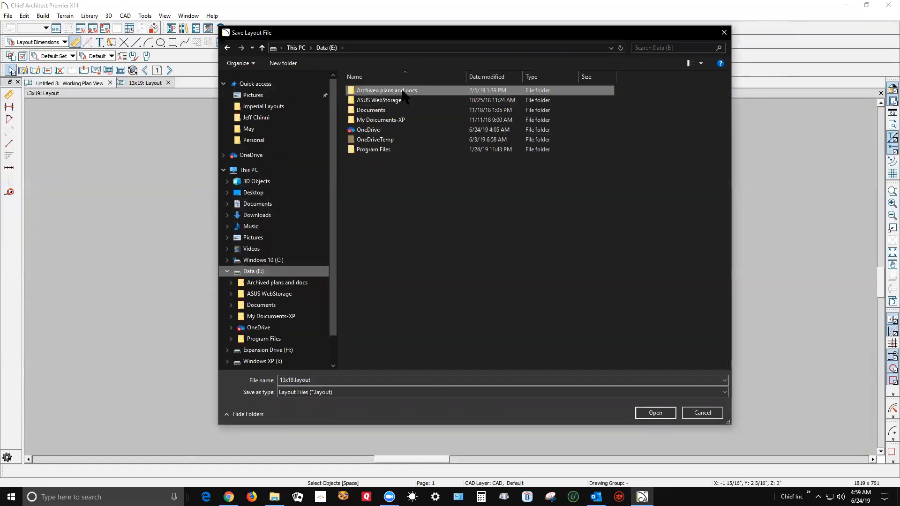
double_click(403, 90)
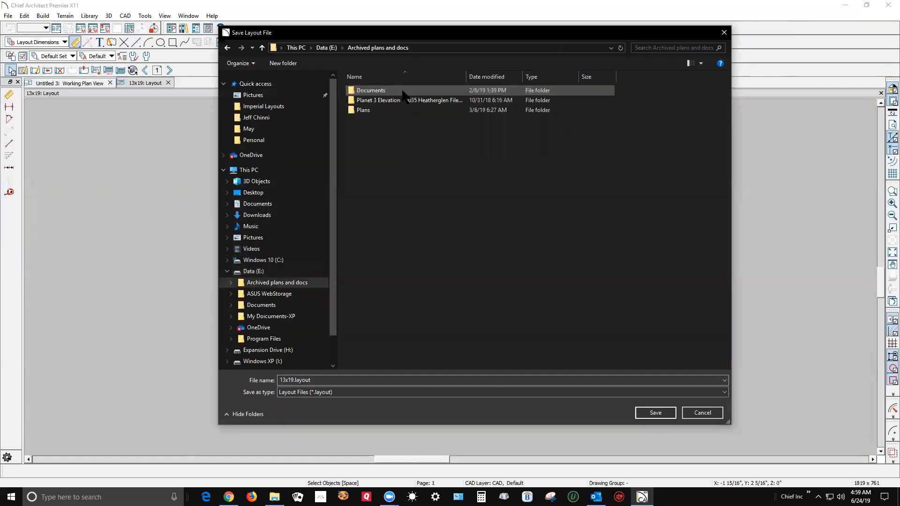
double_click(364, 111)
scroll(389, 188, "down", 5)
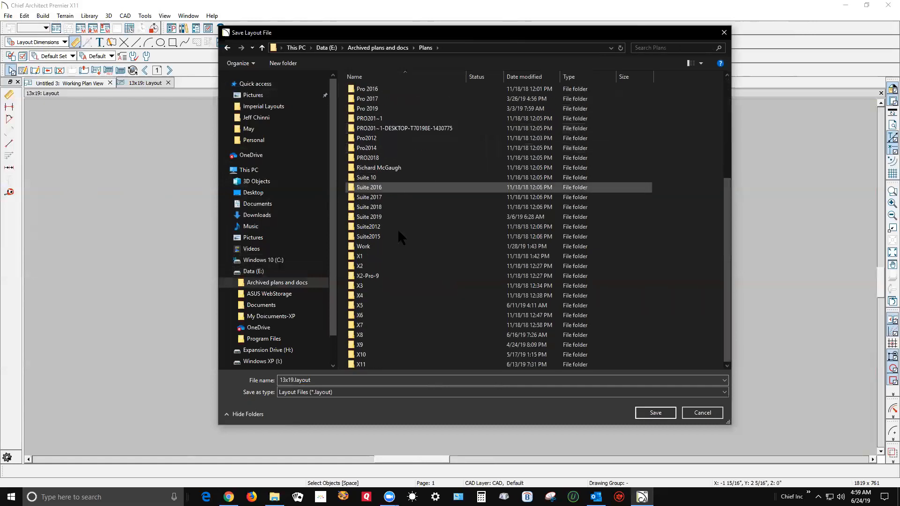
double_click(360, 364)
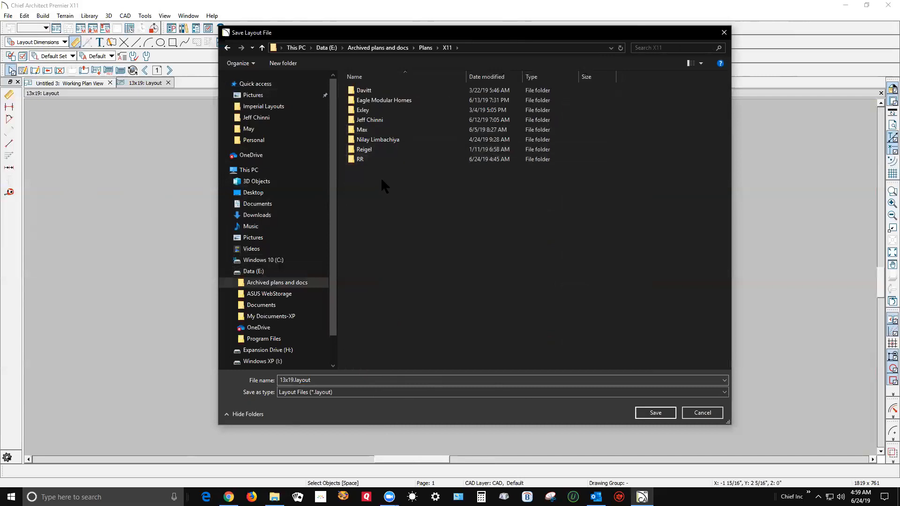
left_click(708, 415)
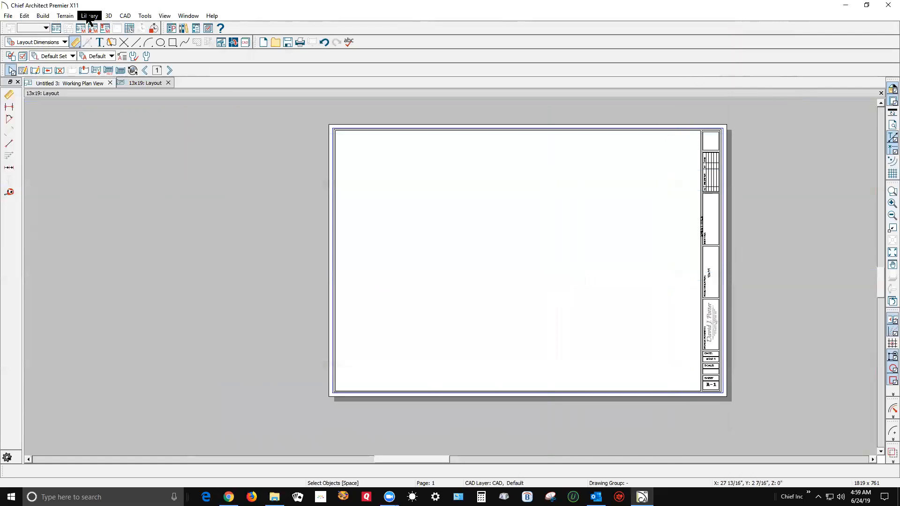
- Save the finished 13x19 layout template again under its current name
left_click(9, 16)
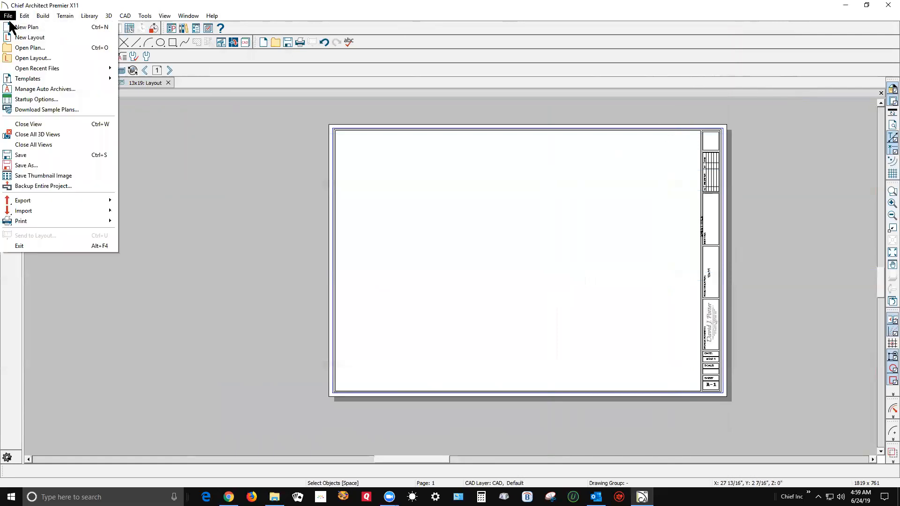
left_click(39, 156)
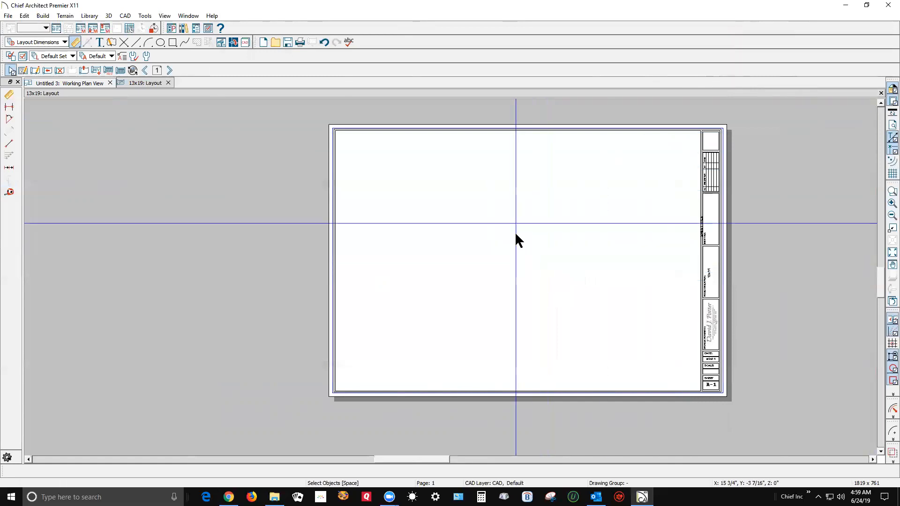
- Switch to File Explorer, look through the version folders in the archived Plans folder, and return to the 13x19 layout in Chief Architect
mouse_move(274, 496)
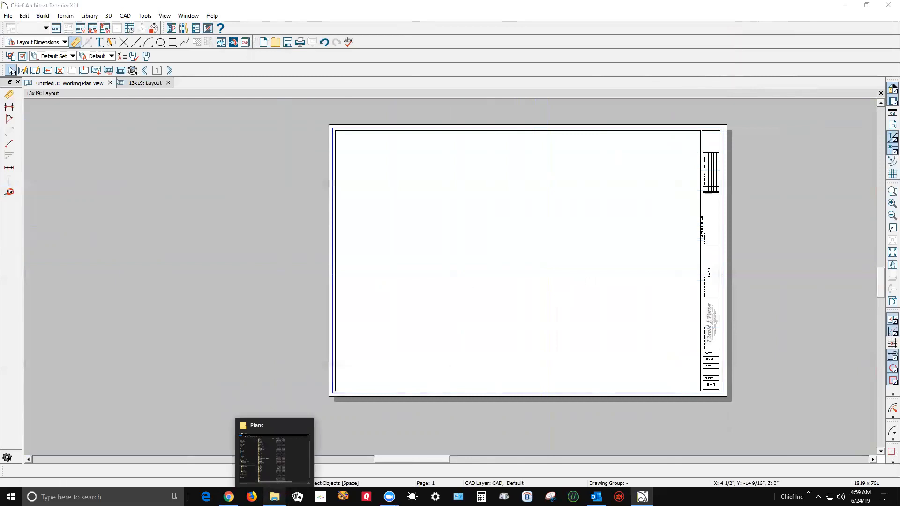
left_click(279, 422)
scroll(403, 234, "down", 1)
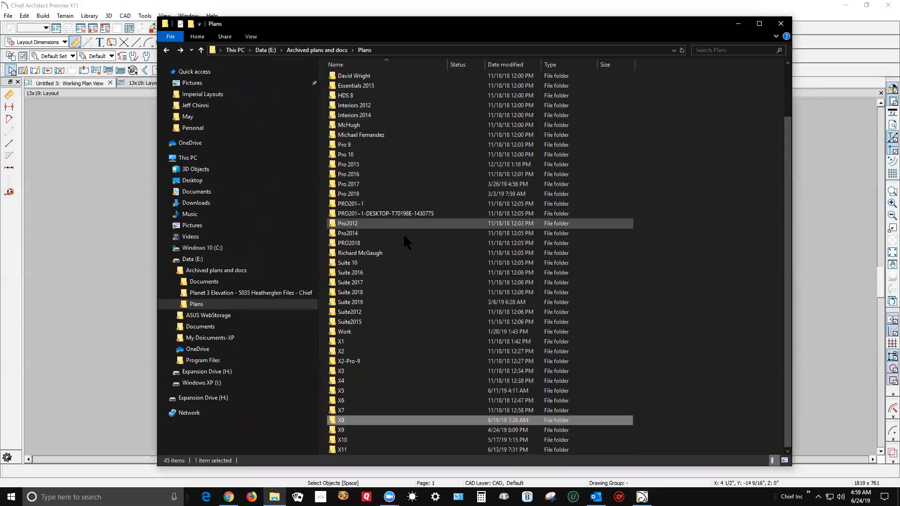
scroll(490, 261, "up", 2)
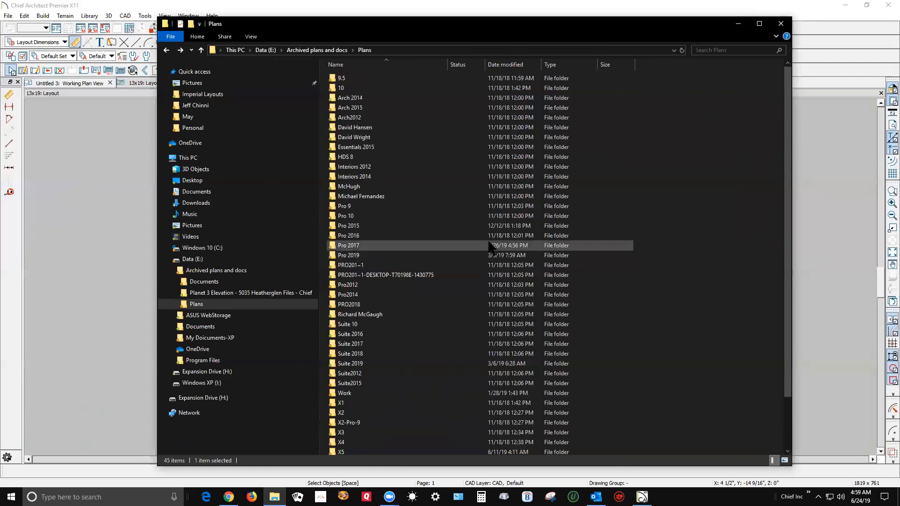
scroll(489, 246, "down", 2)
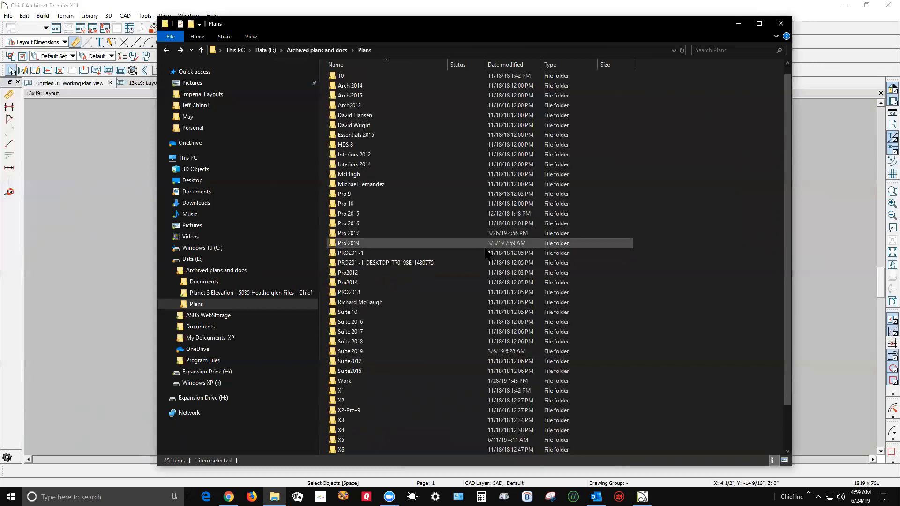
mouse_move(482, 256)
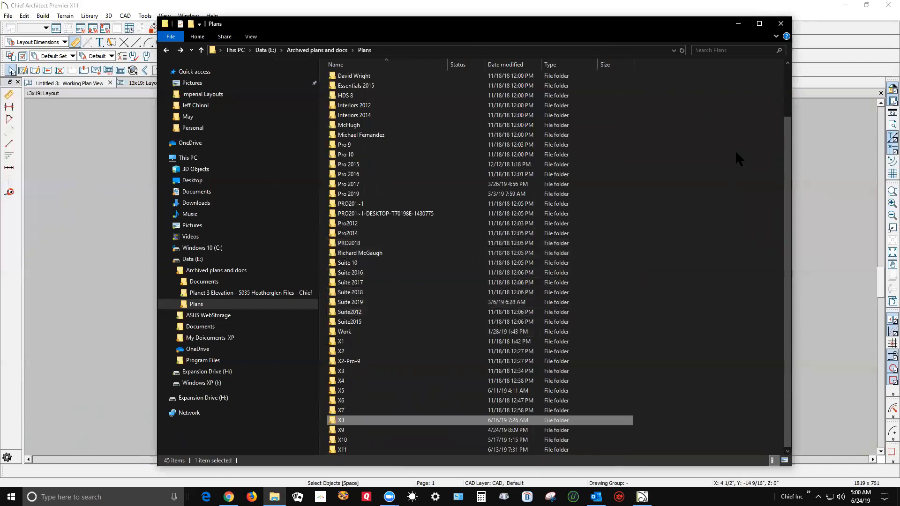
left_click(738, 23)
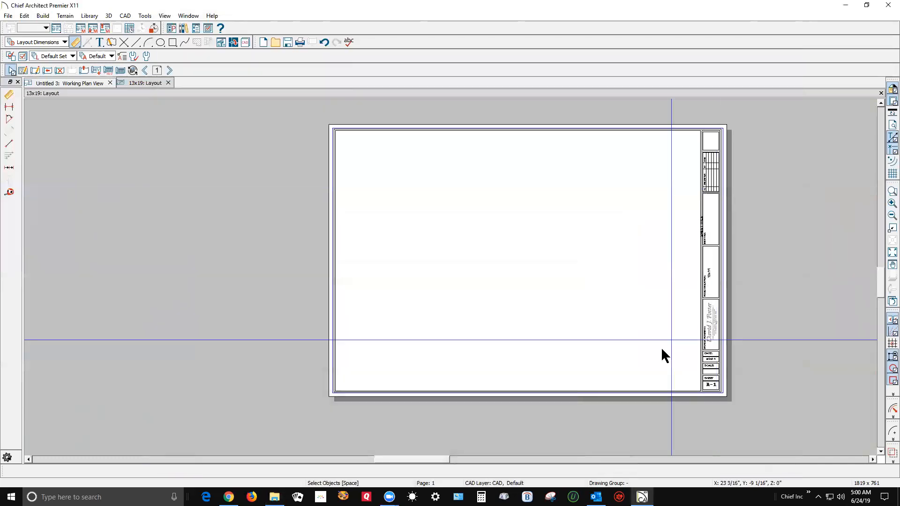